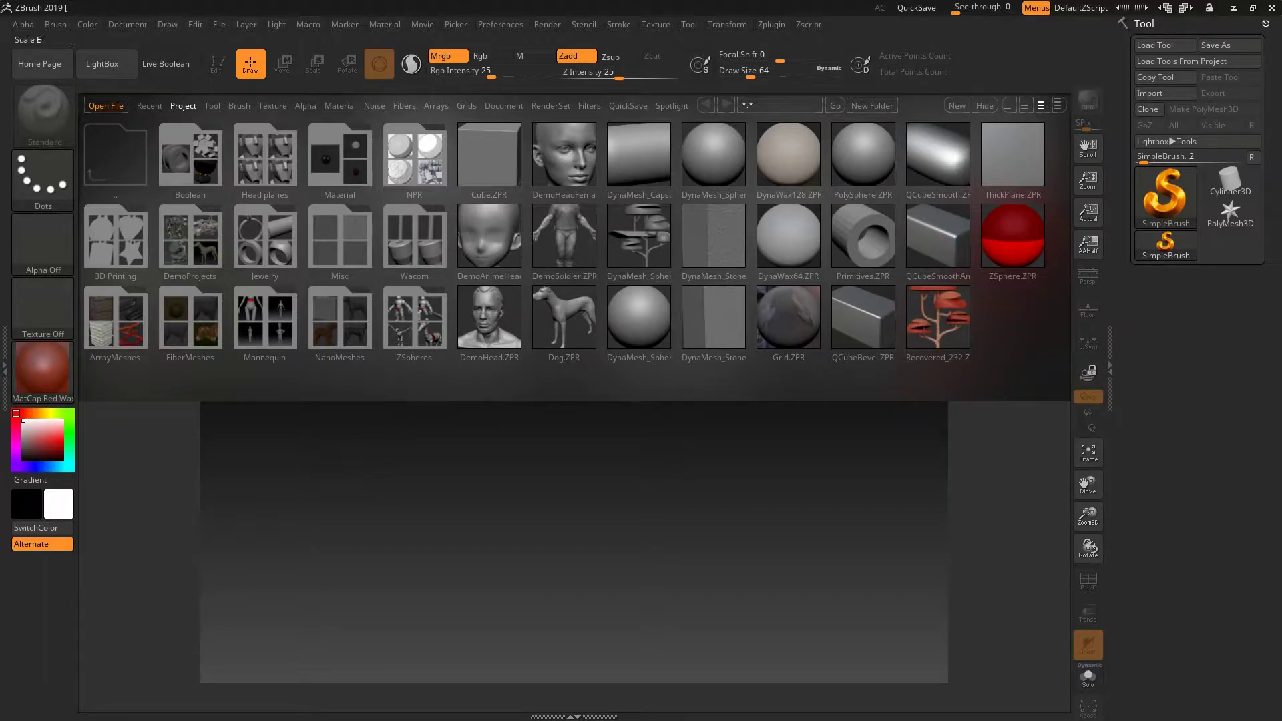
Step: Load the DynaMesh_Sphere_32 project from LightBox
{"action": "left_click", "coordinate": [102, 64]}
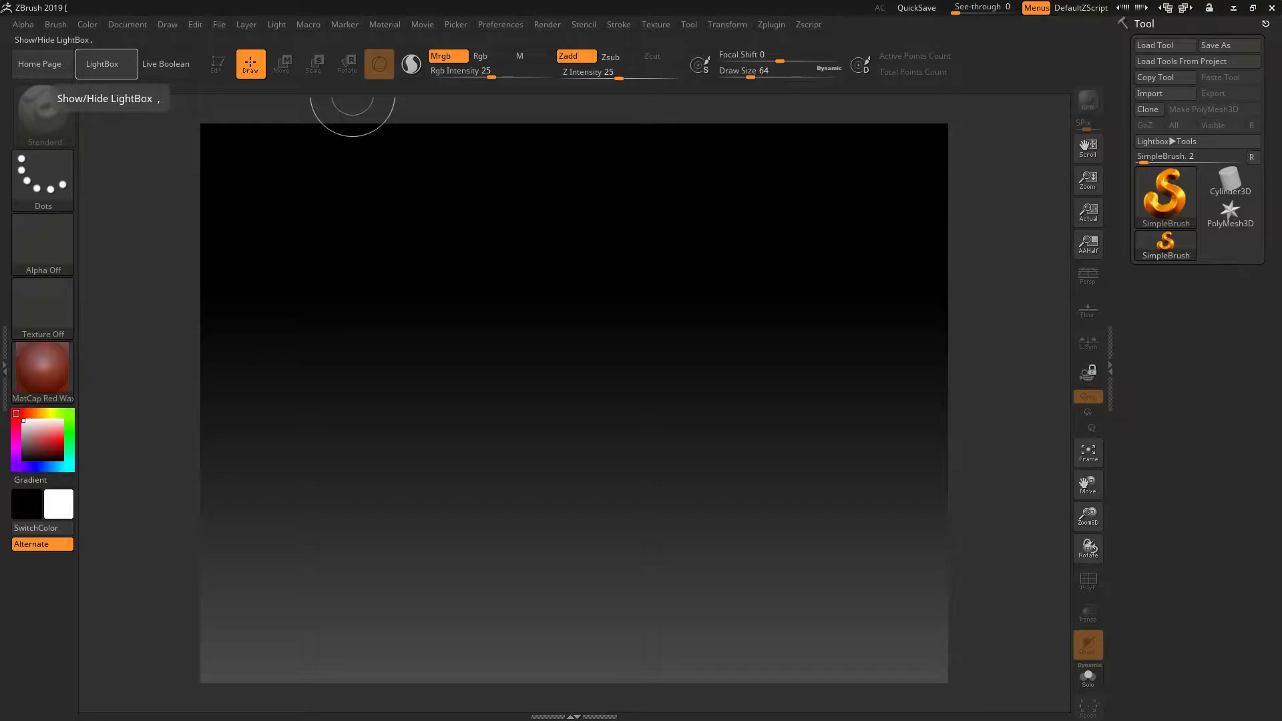
{"action": "left_click", "coordinate": [102, 63]}
{"action": "left_click", "coordinate": [102, 63]}
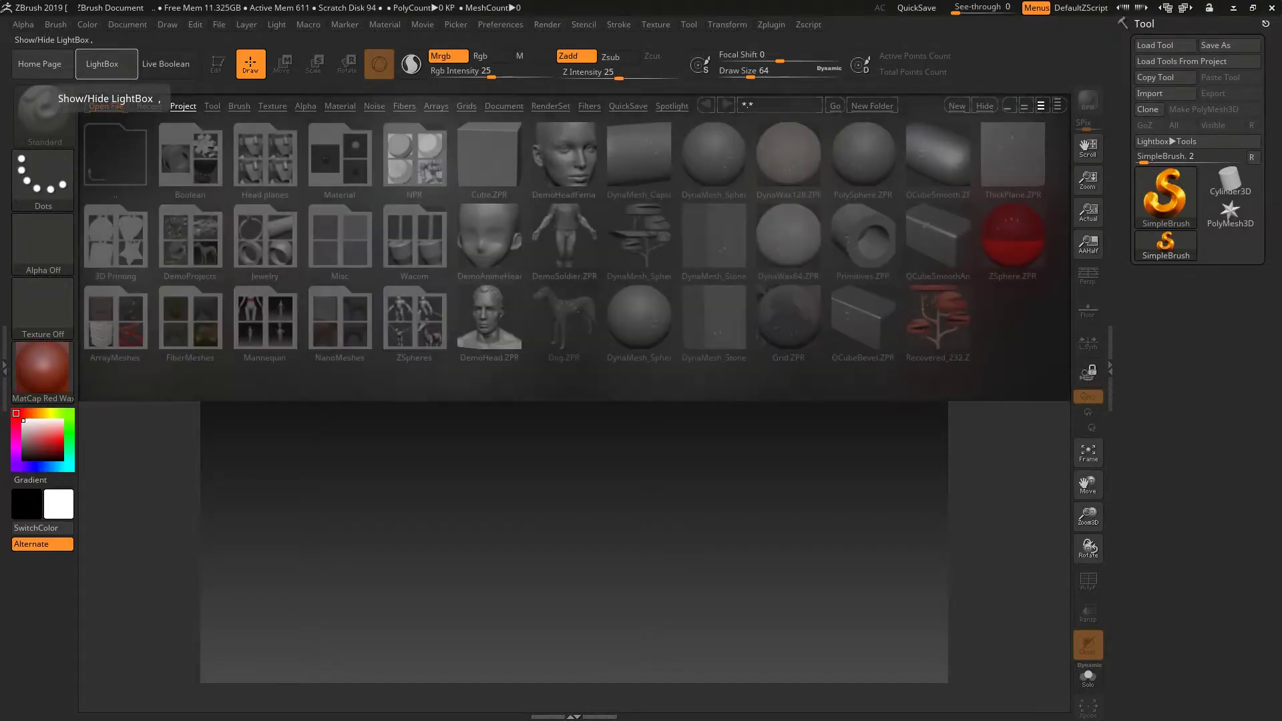
{"action": "left_click", "coordinate": [102, 63]}
{"action": "left_click", "coordinate": [102, 64]}
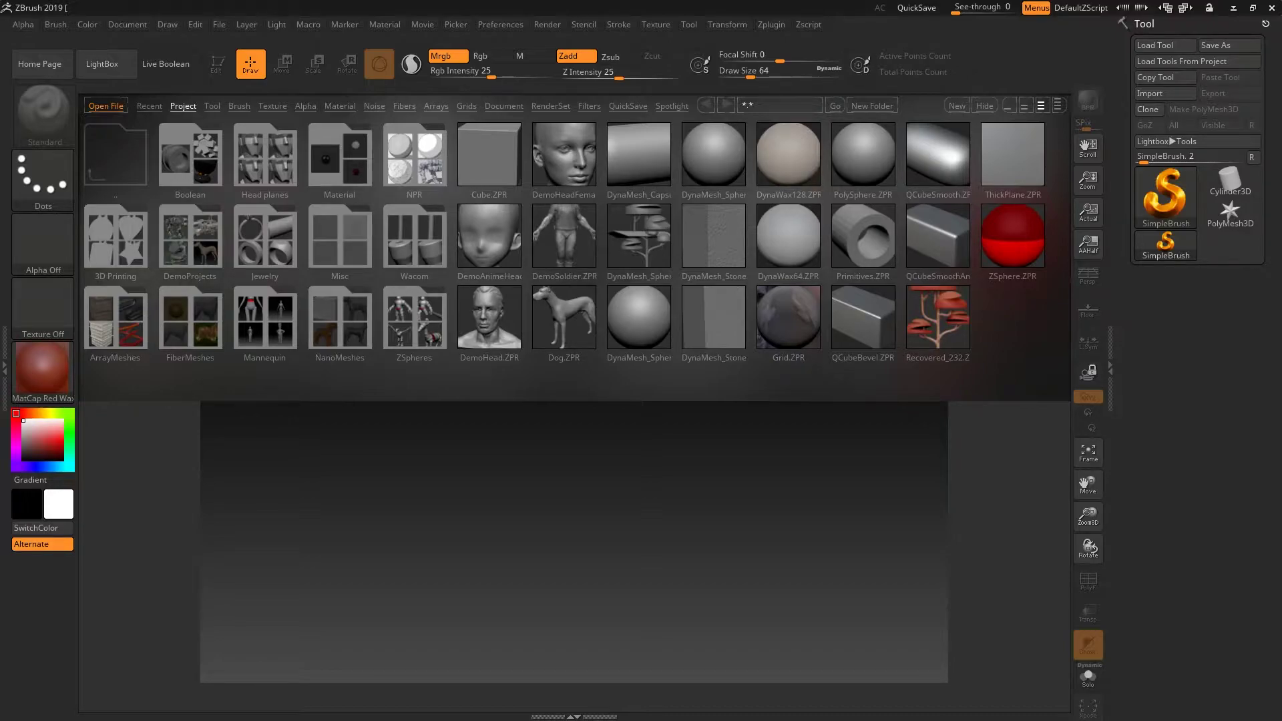
{"action": "double_click", "coordinate": [648, 311]}
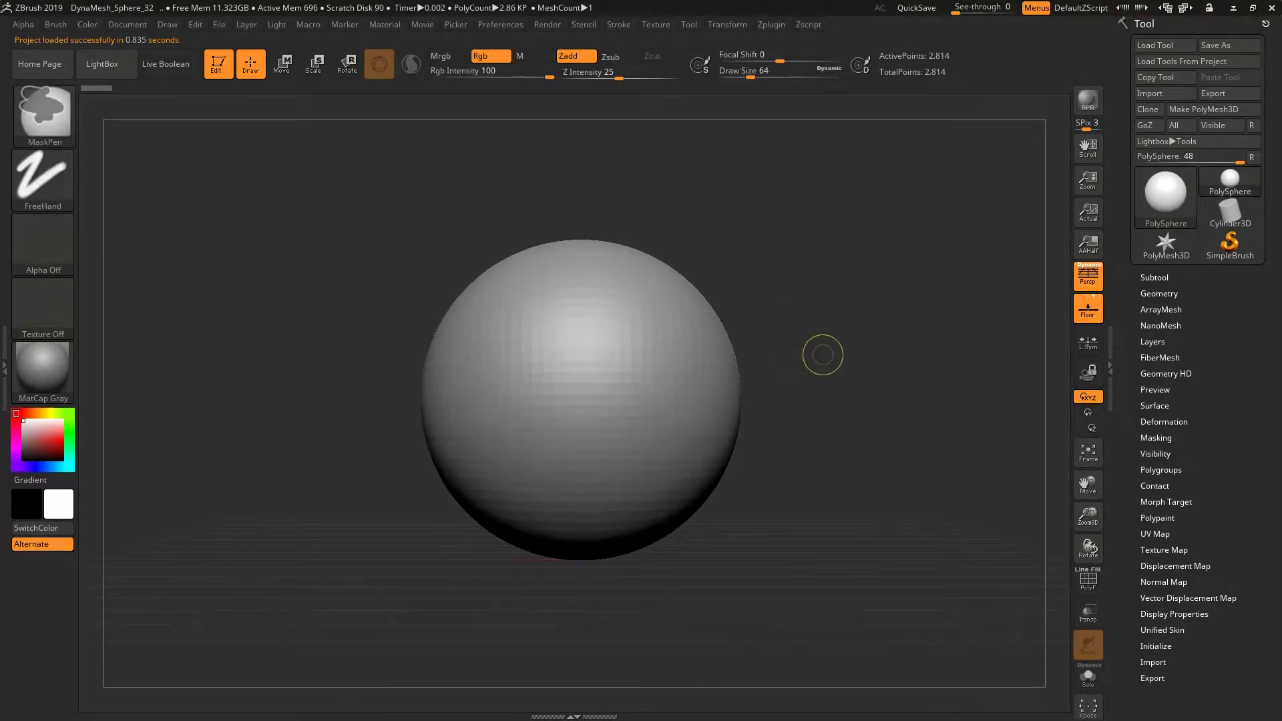
Step: Zoom and pan the view until the sphere is framed near the canvas centre
{"action": "left_click_drag", "start_coordinate": [821, 352], "coordinate": [788, 329], "text": "alt"}
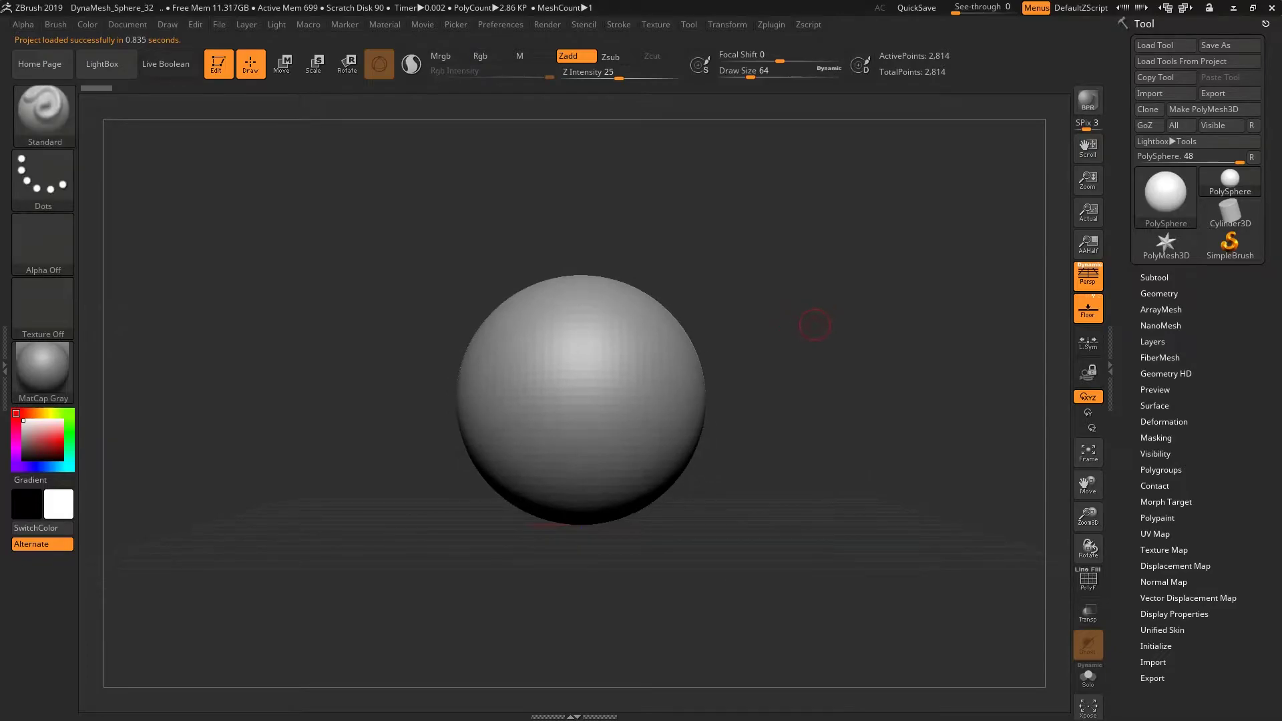
{"action": "key", "text": "ctrl"}
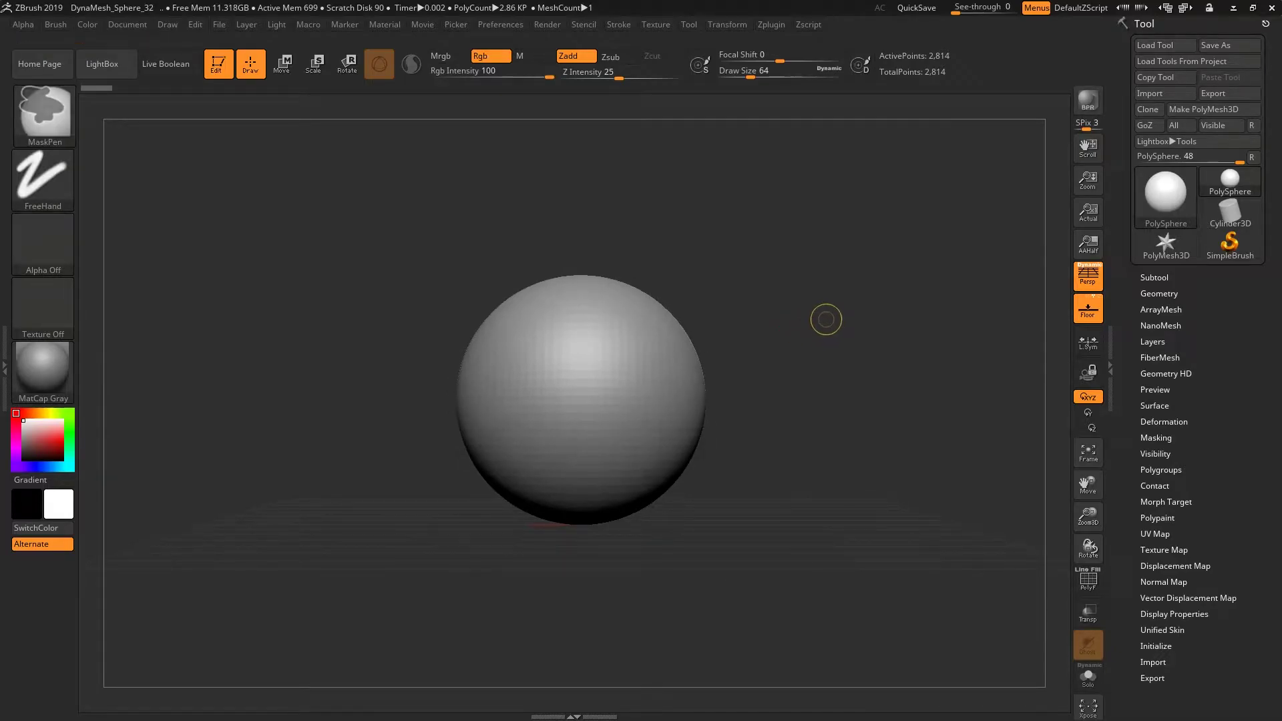
{"action": "right_click_drag", "start_coordinate": [816, 312], "coordinate": [721, 278], "text": "ctrl"}
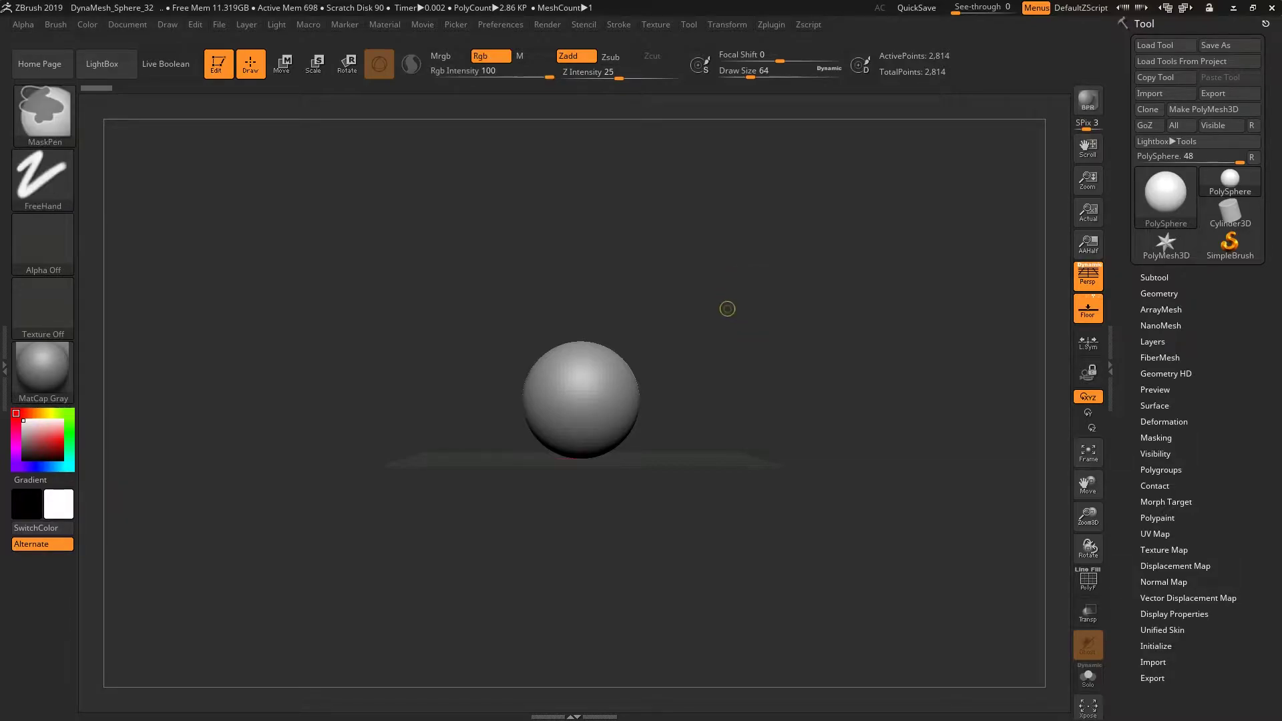
{"action": "right_click_drag", "start_coordinate": [727, 307], "coordinate": [835, 360], "text": "ctrl"}
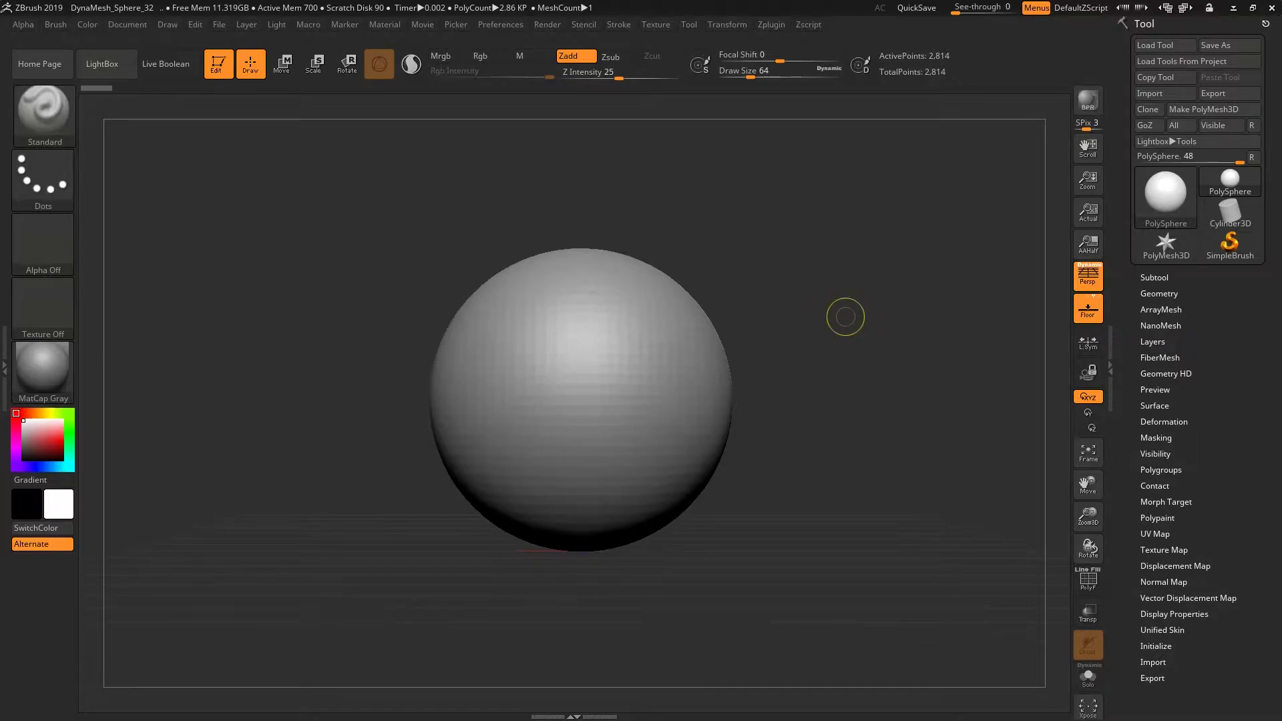
{"action": "mouse_move", "coordinate": [844, 315]}
{"action": "right_mouse_down", "text": "ctrl"}
{"action": "mouse_move", "coordinate": [774, 317]}
{"action": "mouse_move", "coordinate": [507, 612]}
{"action": "mouse_move", "coordinate": [507, 637]}
{"action": "mouse_move", "coordinate": [756, 323]}
{"action": "mouse_move", "coordinate": [749, 400]}
{"action": "right_mouse_up", "text": "ctrl"}
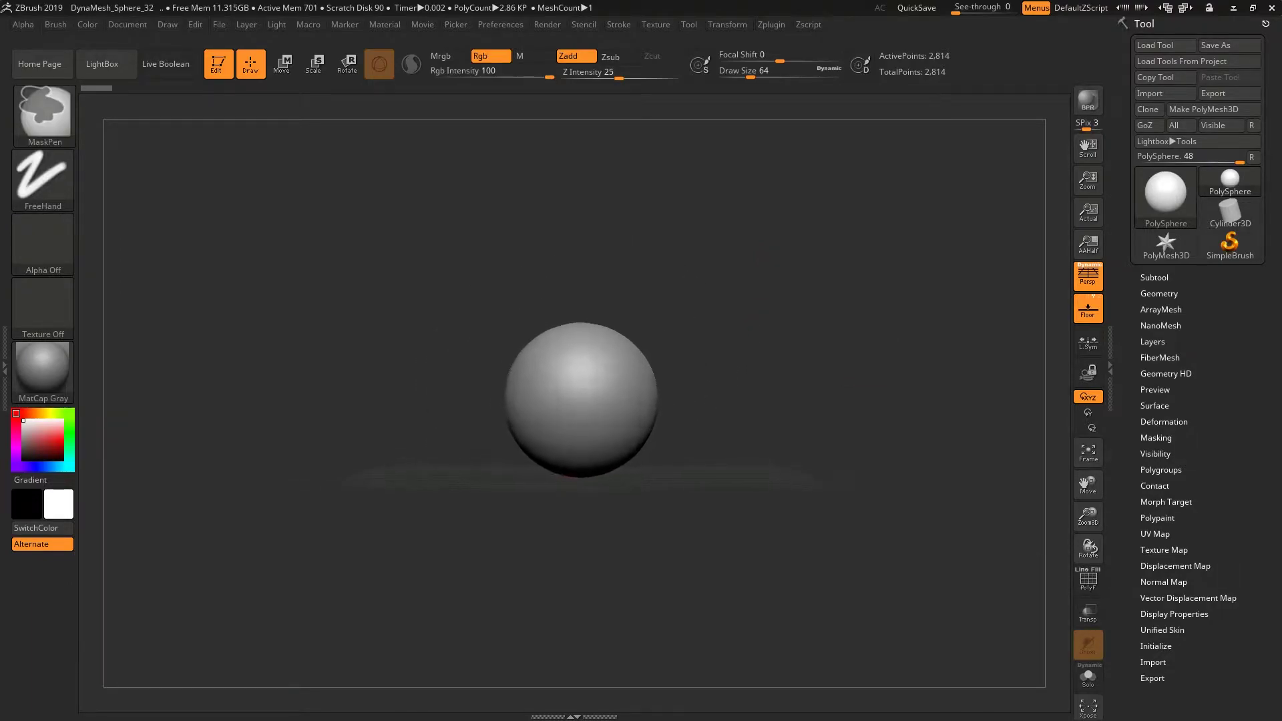
{"action": "right_click_drag", "start_coordinate": [838, 334], "coordinate": [838, 368], "text": "ctrl"}
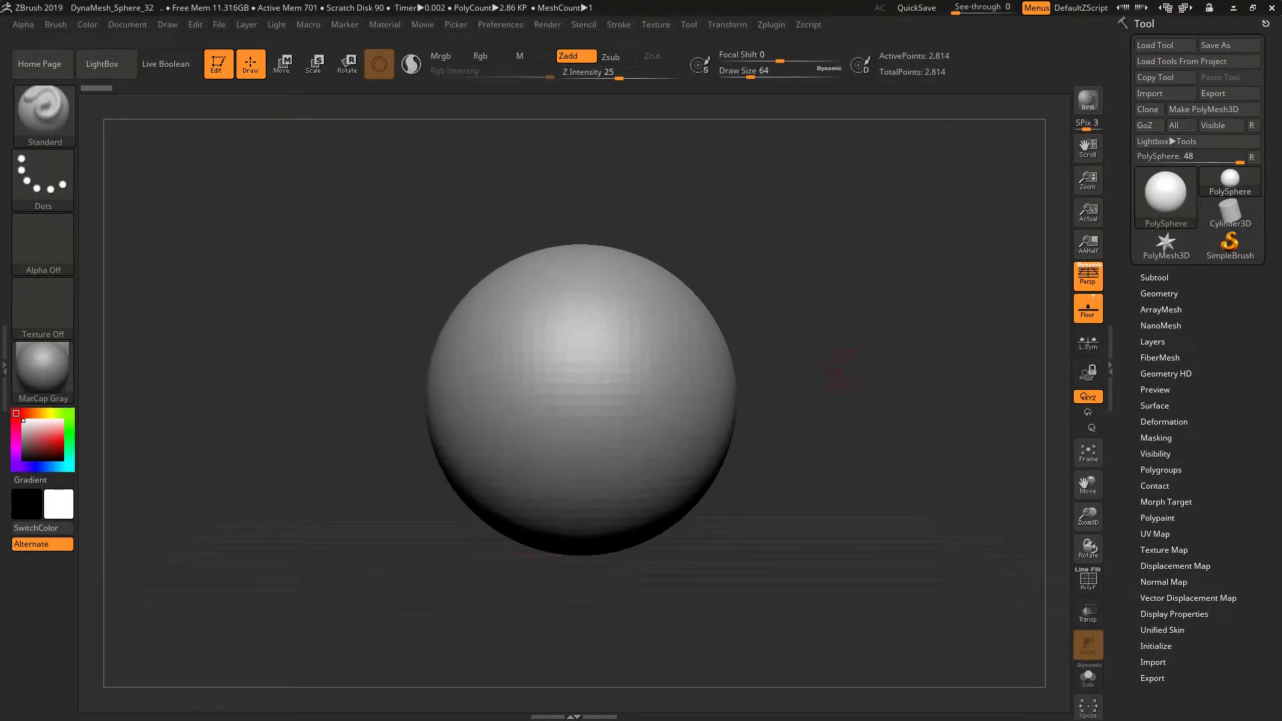
{"action": "mouse_move", "coordinate": [743, 308]}
{"action": "right_mouse_down", "text": "ctrl"}
{"action": "mouse_move", "coordinate": [759, 285]}
{"action": "mouse_move", "coordinate": [864, 310]}
{"action": "mouse_move", "coordinate": [800, 298]}
{"action": "mouse_move", "coordinate": [918, 356]}
{"action": "right_mouse_up", "text": "ctrl"}
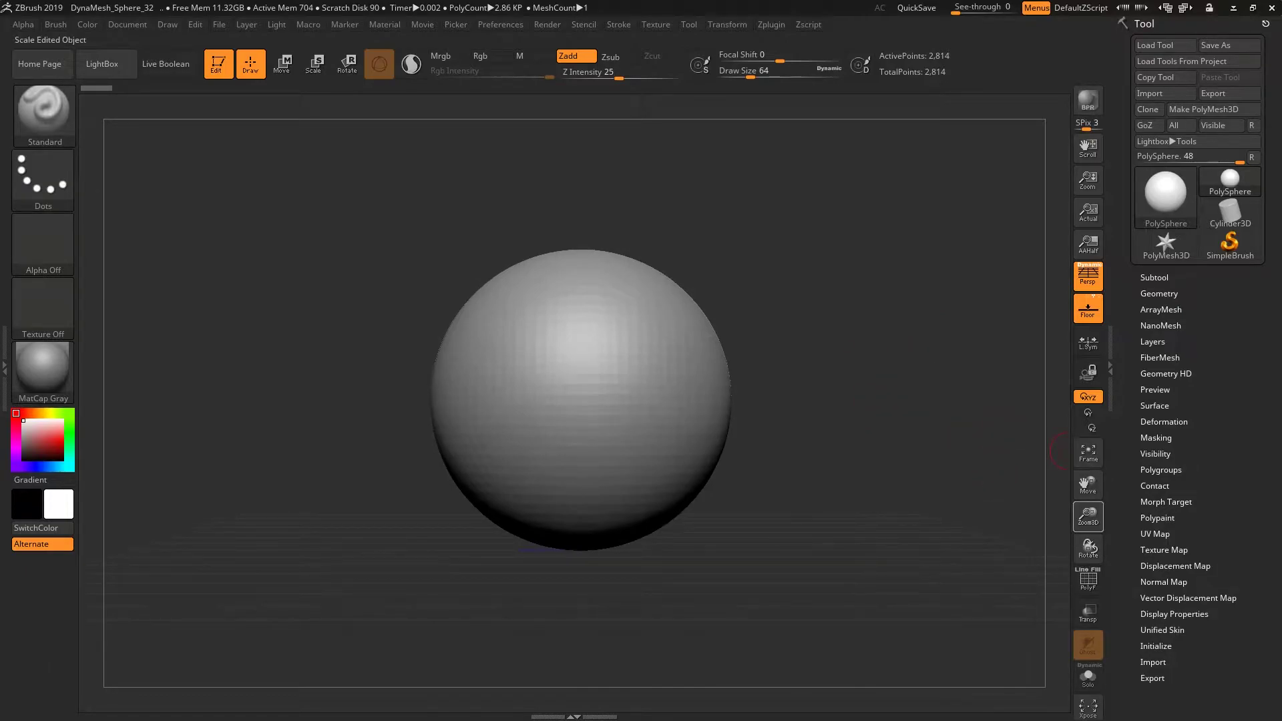
{"action": "left_click_drag", "start_coordinate": [1088, 517], "coordinate": [94, 103]}
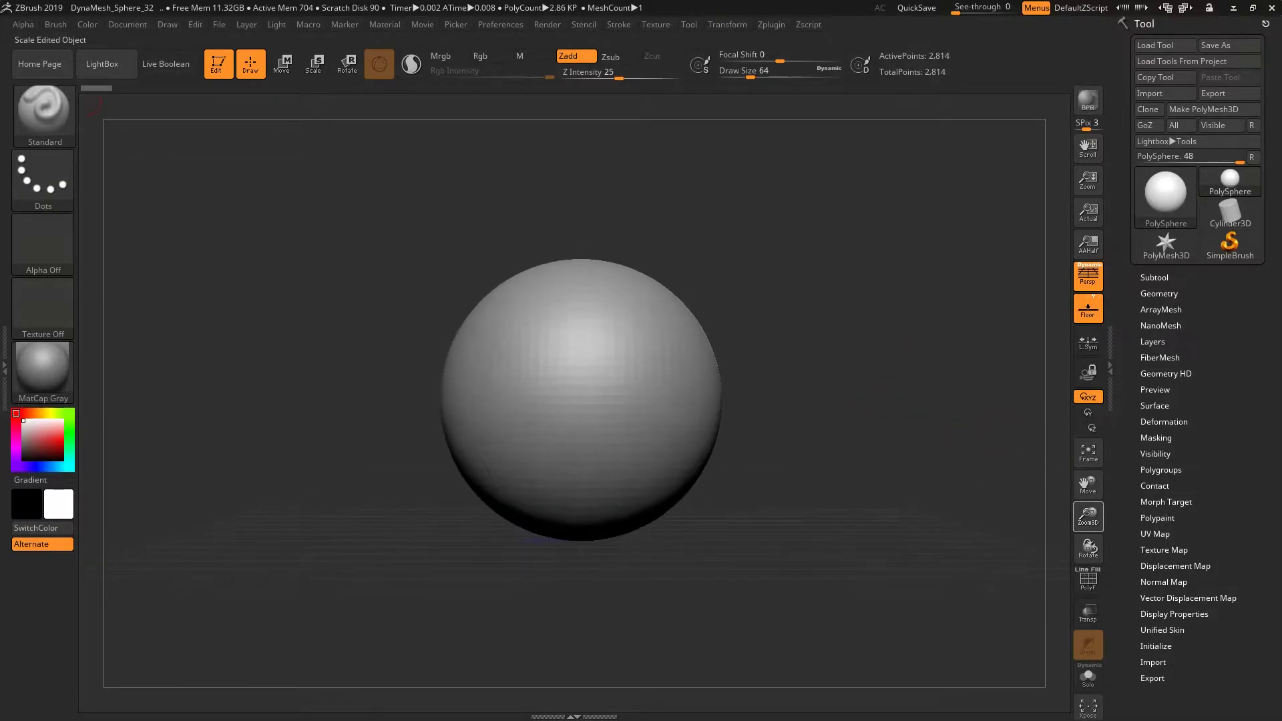
{"action": "mouse_move", "coordinate": [1087, 516]}
{"action": "left_mouse_down"}
{"action": "mouse_move", "coordinate": [1088, 494]}
{"action": "mouse_move", "coordinate": [1088, 534]}
{"action": "left_mouse_up"}
{"action": "right_click_drag", "start_coordinate": [825, 331], "coordinate": [725, 378], "text": "alt"}
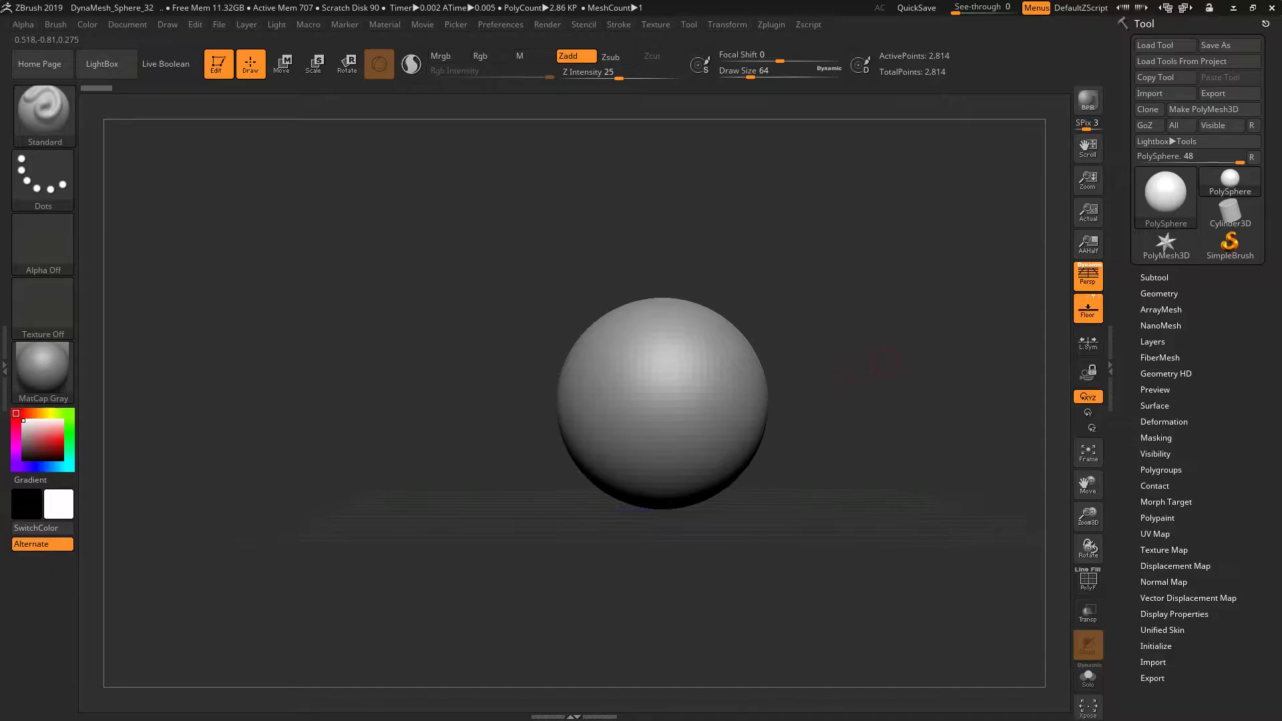
{"action": "mouse_move", "coordinate": [798, 362]}
{"action": "right_mouse_down", "text": "alt"}
{"action": "mouse_move", "coordinate": [712, 383]}
{"action": "mouse_move", "coordinate": [636, 379]}
{"action": "mouse_move", "coordinate": [796, 376]}
{"action": "mouse_move", "coordinate": [682, 384]}
{"action": "mouse_move", "coordinate": [831, 398]}
{"action": "mouse_move", "coordinate": [800, 328]}
{"action": "mouse_move", "coordinate": [690, 325]}
{"action": "mouse_move", "coordinate": [799, 324]}
{"action": "mouse_move", "coordinate": [741, 292]}
{"action": "mouse_move", "coordinate": [850, 338]}
{"action": "mouse_move", "coordinate": [888, 320]}
{"action": "mouse_move", "coordinate": [859, 358]}
{"action": "mouse_move", "coordinate": [801, 320]}
{"action": "mouse_move", "coordinate": [761, 378]}
{"action": "mouse_move", "coordinate": [748, 354]}
{"action": "mouse_move", "coordinate": [799, 369]}
{"action": "mouse_move", "coordinate": [753, 357]}
{"action": "mouse_move", "coordinate": [795, 447]}
{"action": "right_mouse_up", "text": "alt"}
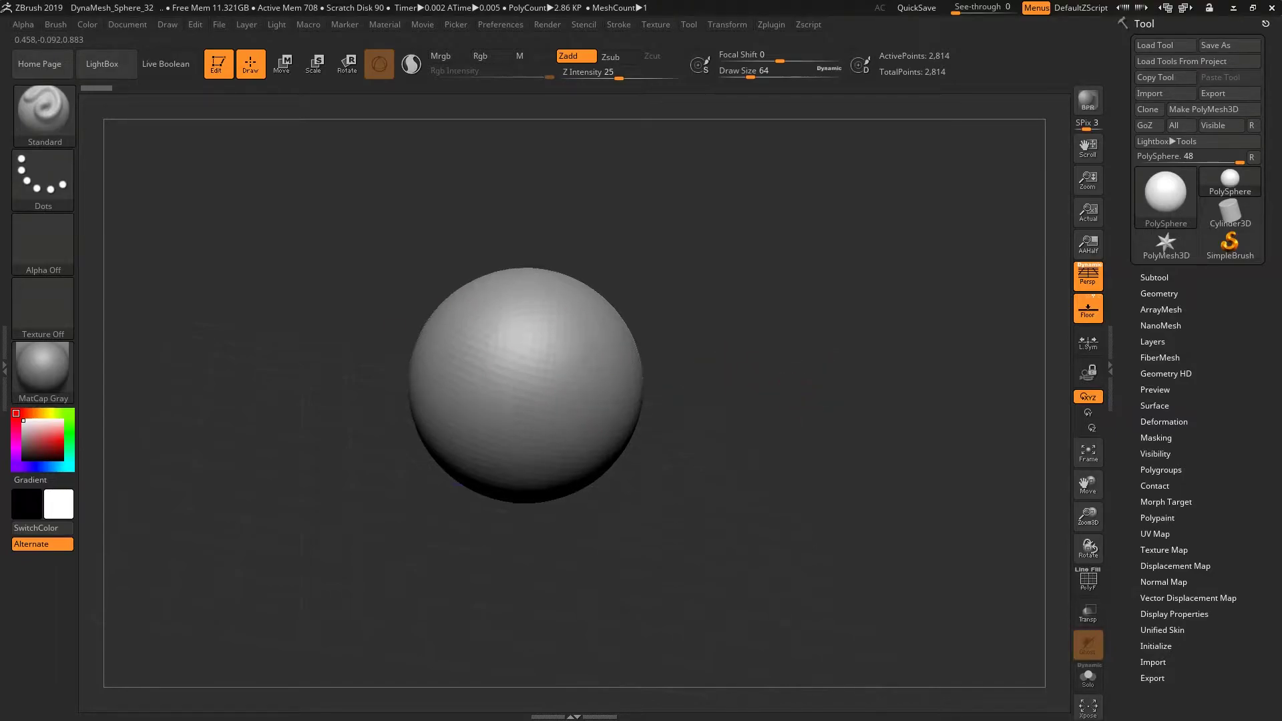
{"action": "mouse_move", "coordinate": [785, 406]}
{"action": "left_mouse_down", "text": "alt"}
{"action": "mouse_move", "coordinate": [805, 428]}
{"action": "mouse_move", "coordinate": [768, 441]}
{"action": "left_mouse_up", "text": "alt"}
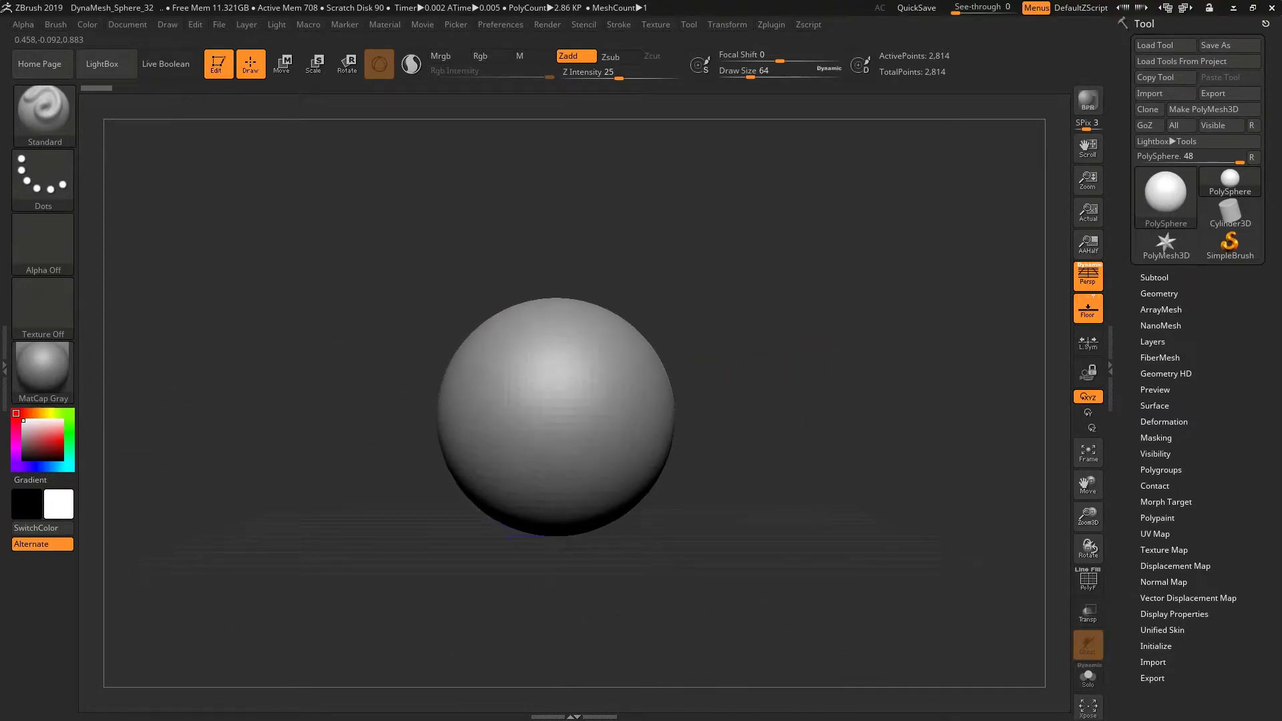
{"action": "mouse_move", "coordinate": [768, 441]}
{"action": "left_mouse_down"}
{"action": "mouse_move", "coordinate": [801, 454]}
{"action": "mouse_move", "coordinate": [881, 427]}
{"action": "left_mouse_up"}
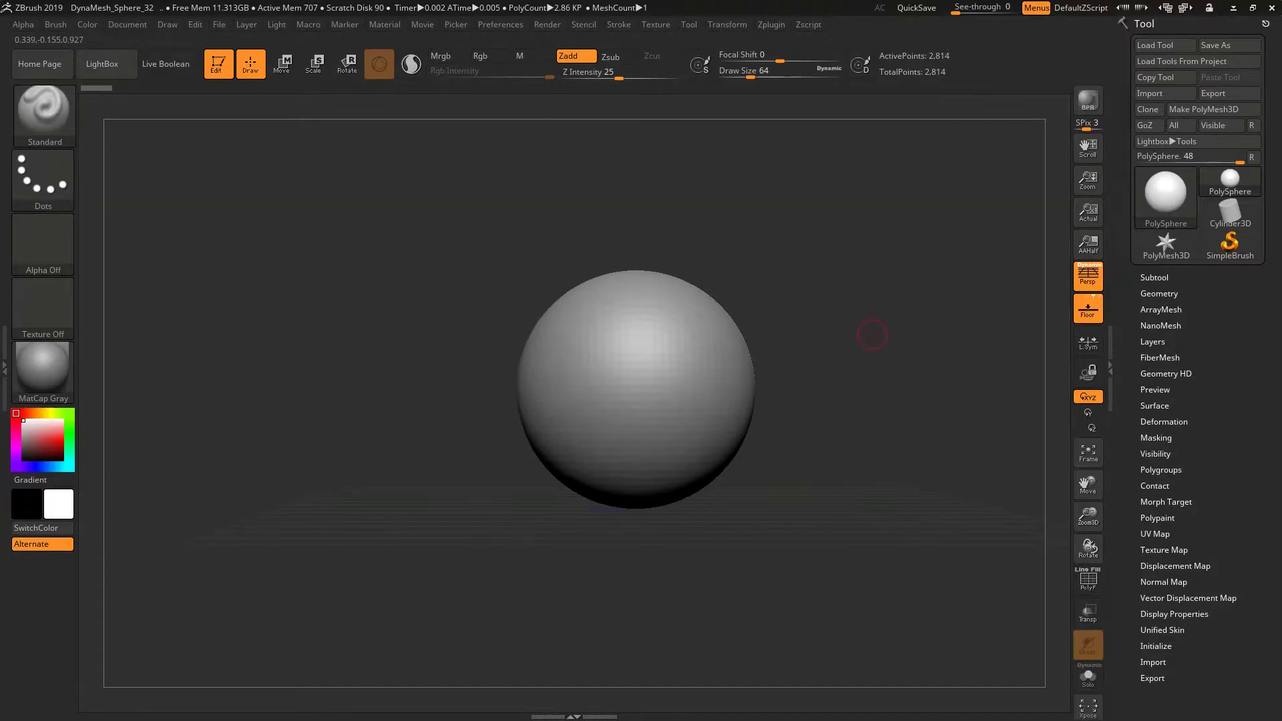
{"action": "left_click_drag", "start_coordinate": [854, 328], "coordinate": [819, 323], "text": "alt"}
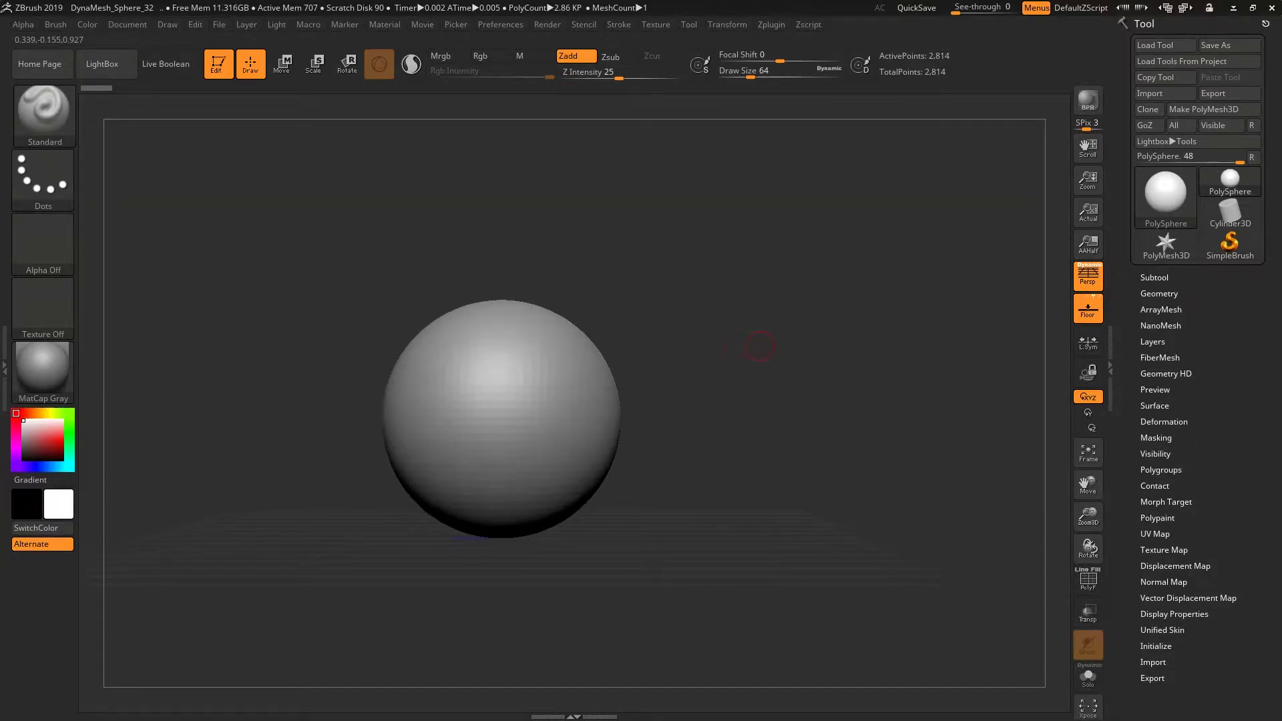
{"action": "left_click_drag", "start_coordinate": [871, 281], "coordinate": [824, 309], "text": "alt"}
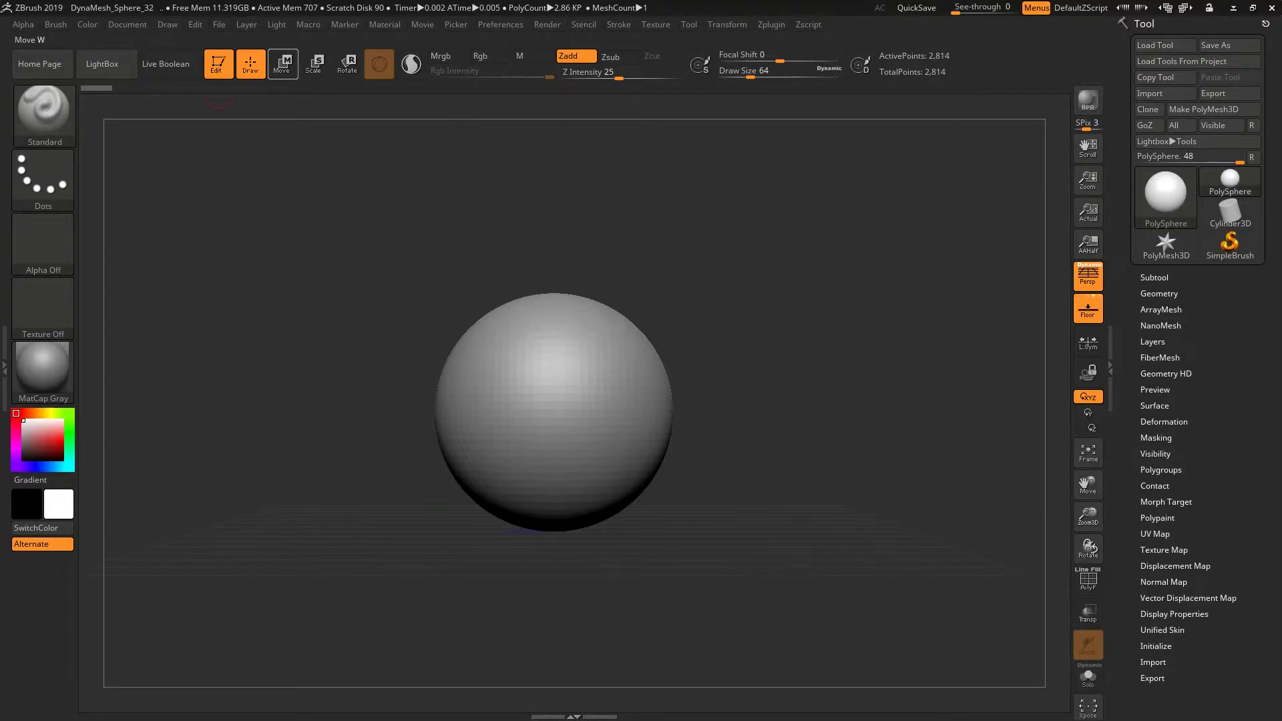
{"action": "left_click", "coordinate": [281, 64]}
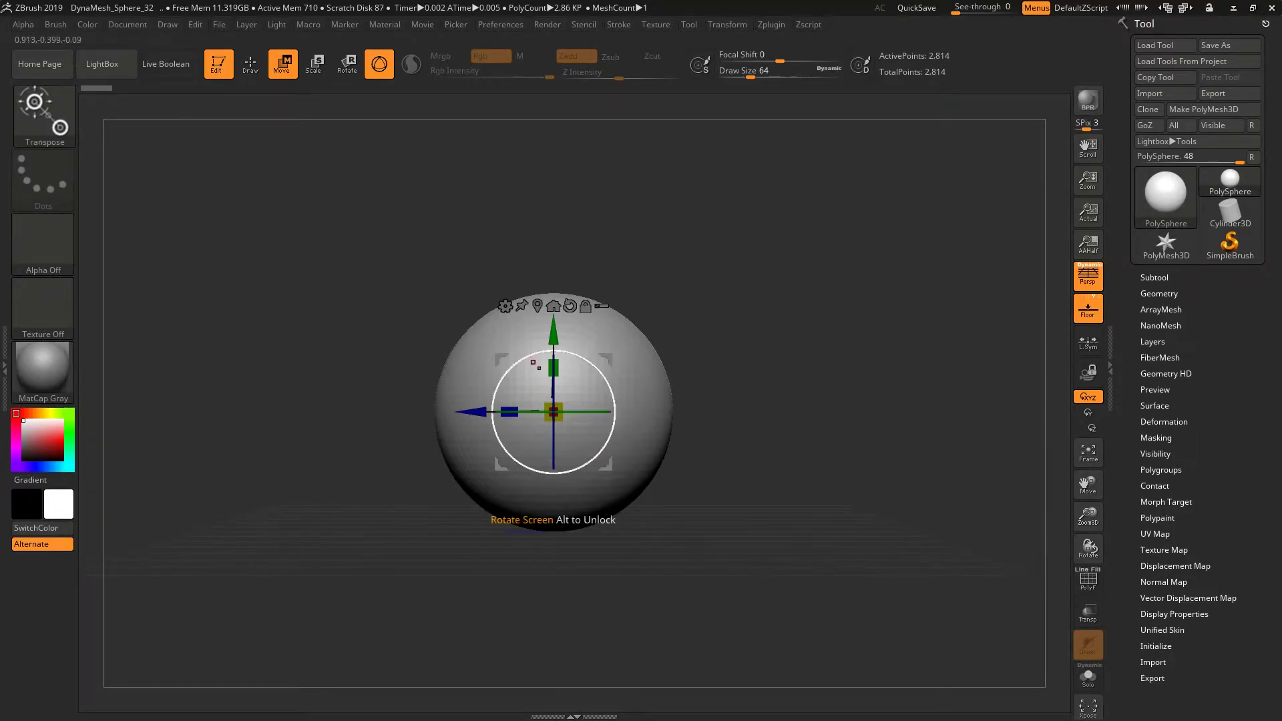
{"action": "key", "text": "y"}
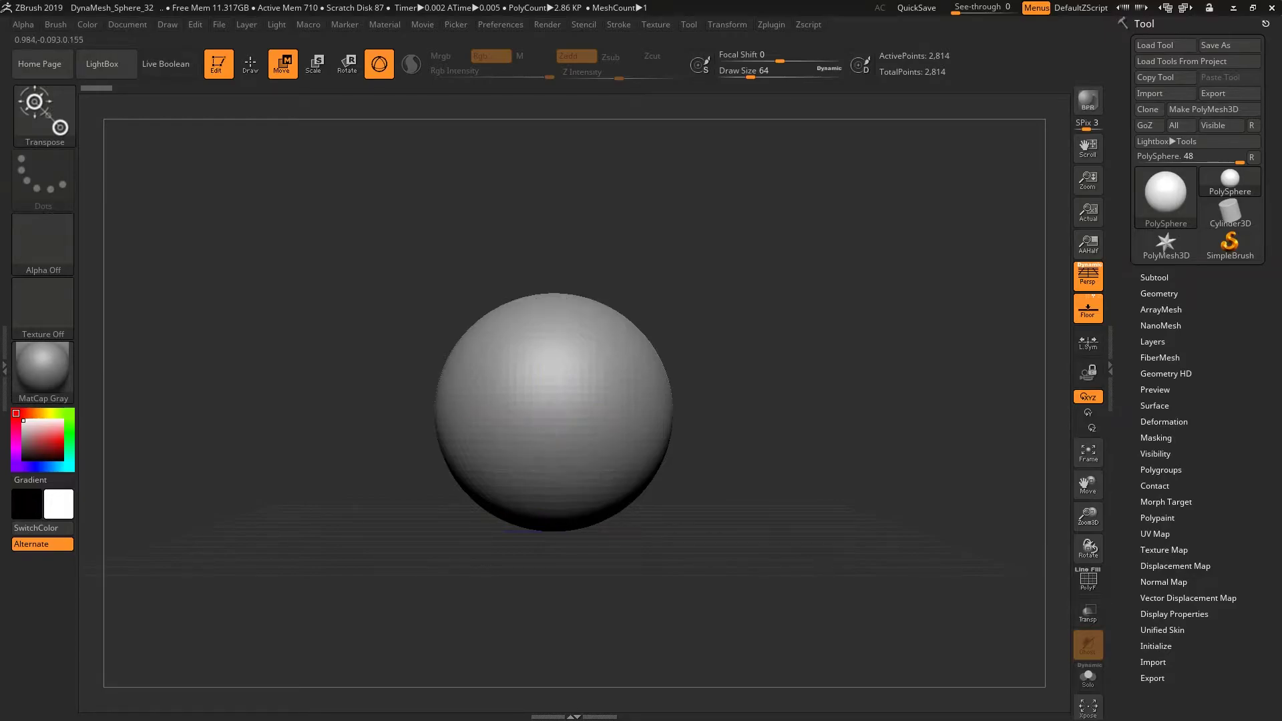
{"action": "key", "text": "y"}
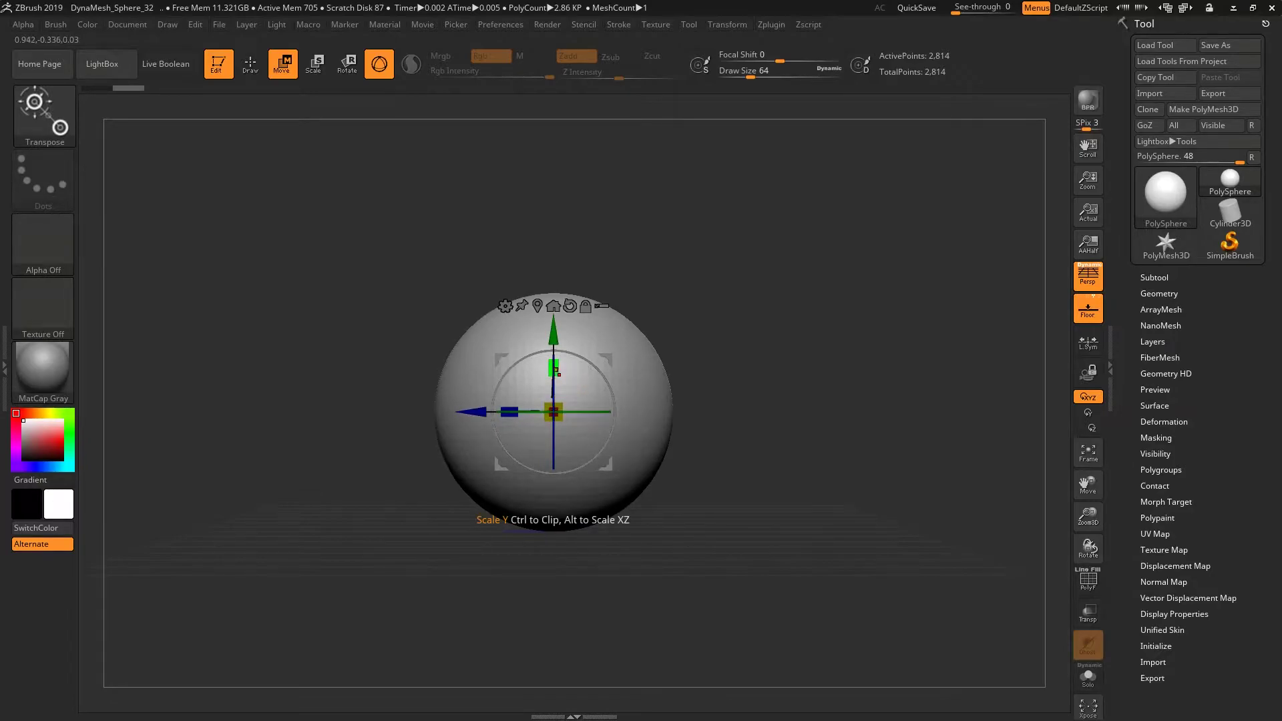
{"action": "mouse_move", "coordinate": [554, 368]}
{"action": "left_mouse_down"}
{"action": "mouse_move", "coordinate": [553, 343]}
{"action": "mouse_move", "coordinate": [555, 361]}
{"action": "left_mouse_up"}
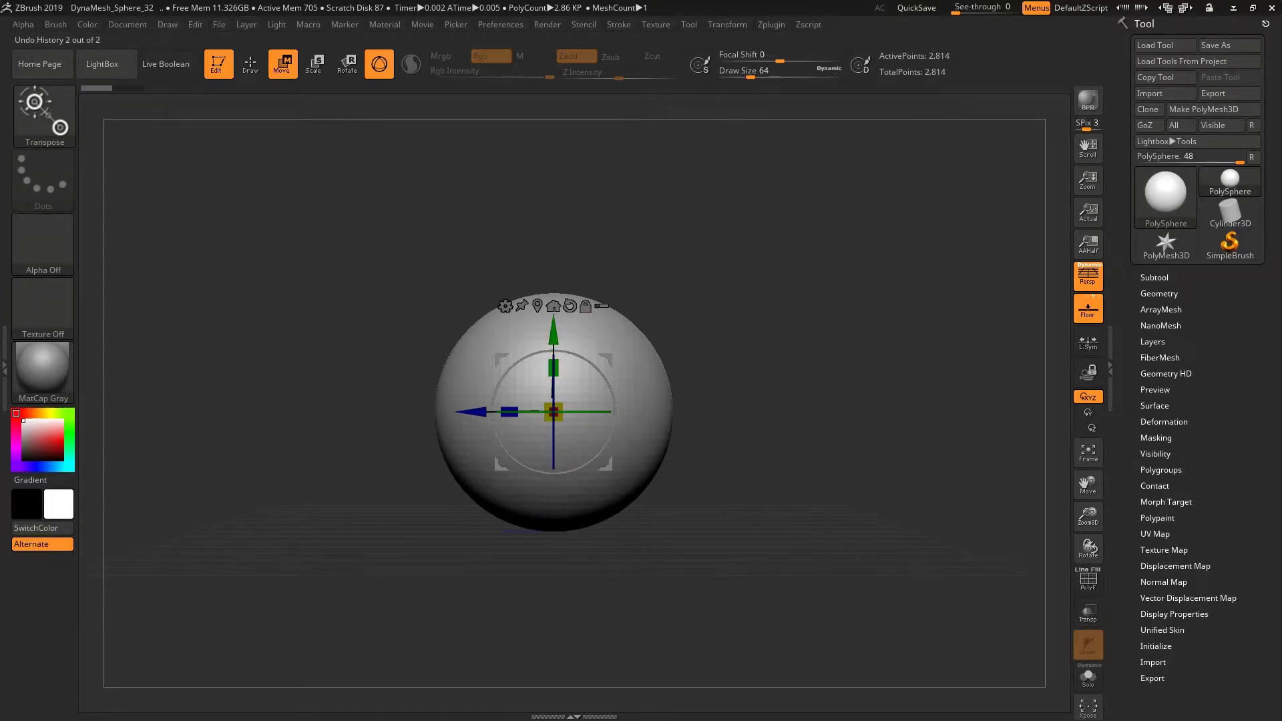
{"action": "key", "text": "y"}
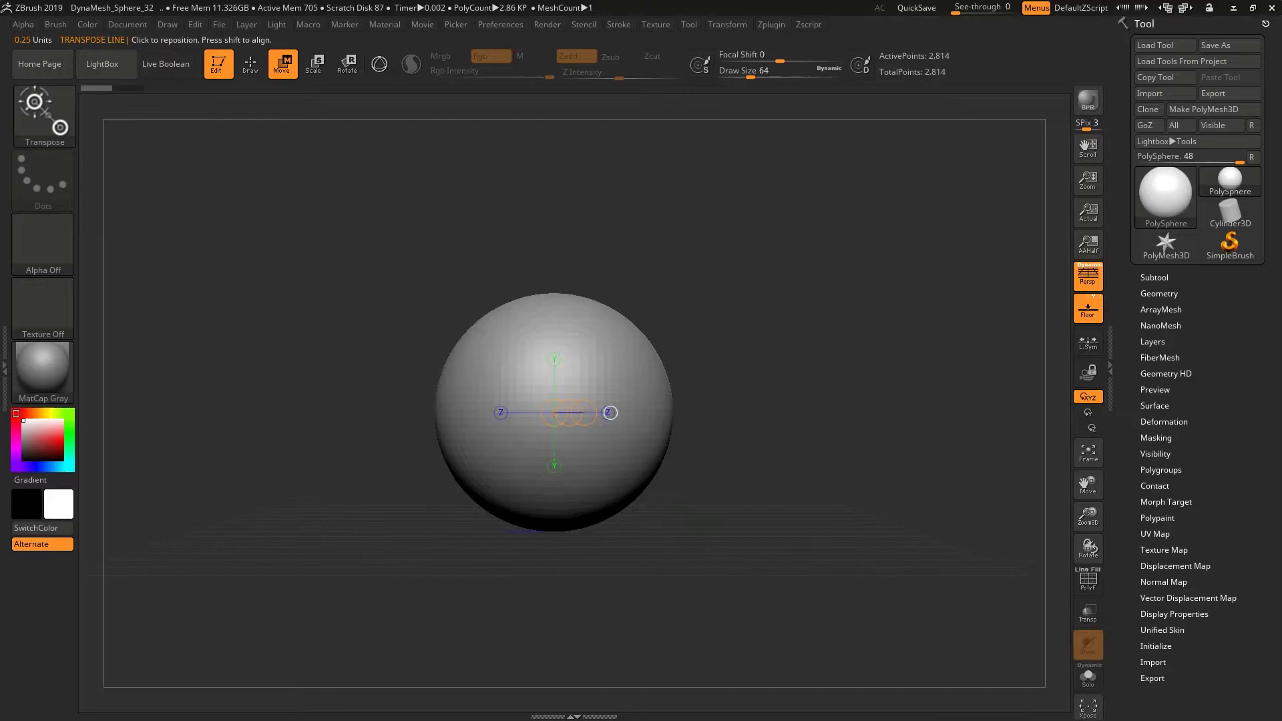
{"action": "left_click_drag", "start_coordinate": [557, 346], "coordinate": [556, 186]}
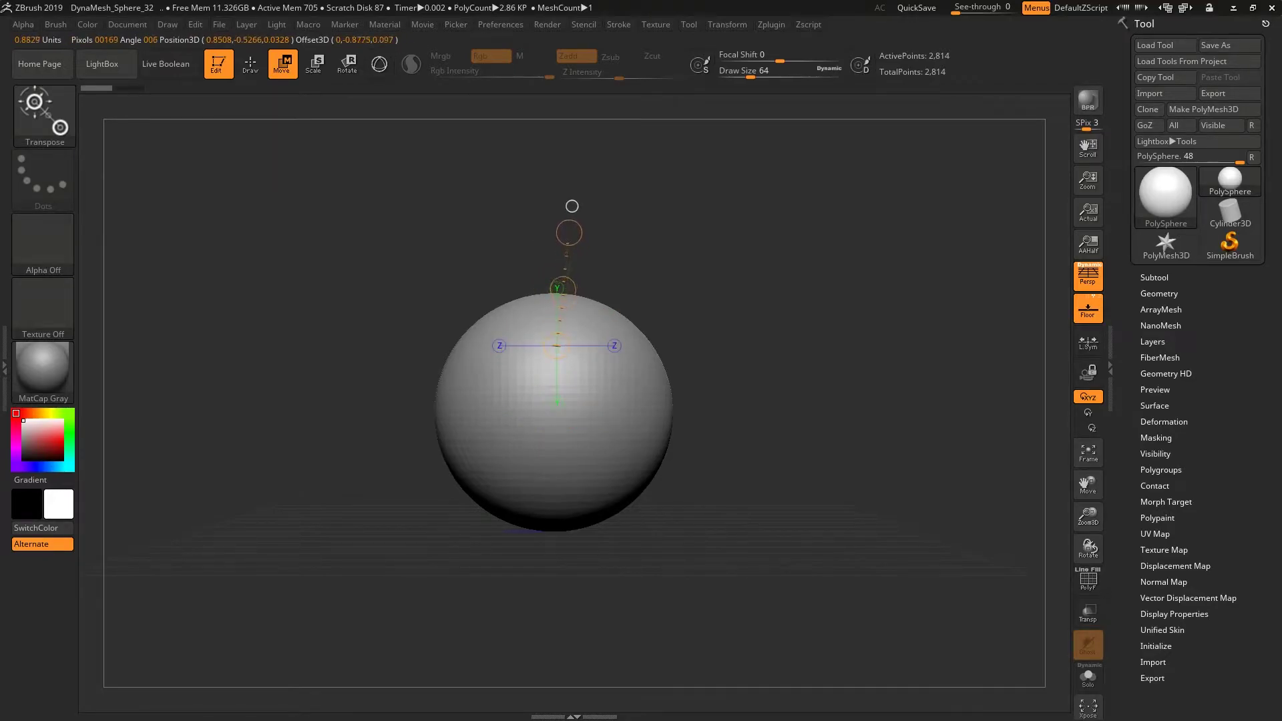
{"action": "left_click_drag", "start_coordinate": [559, 353], "coordinate": [559, 239]}
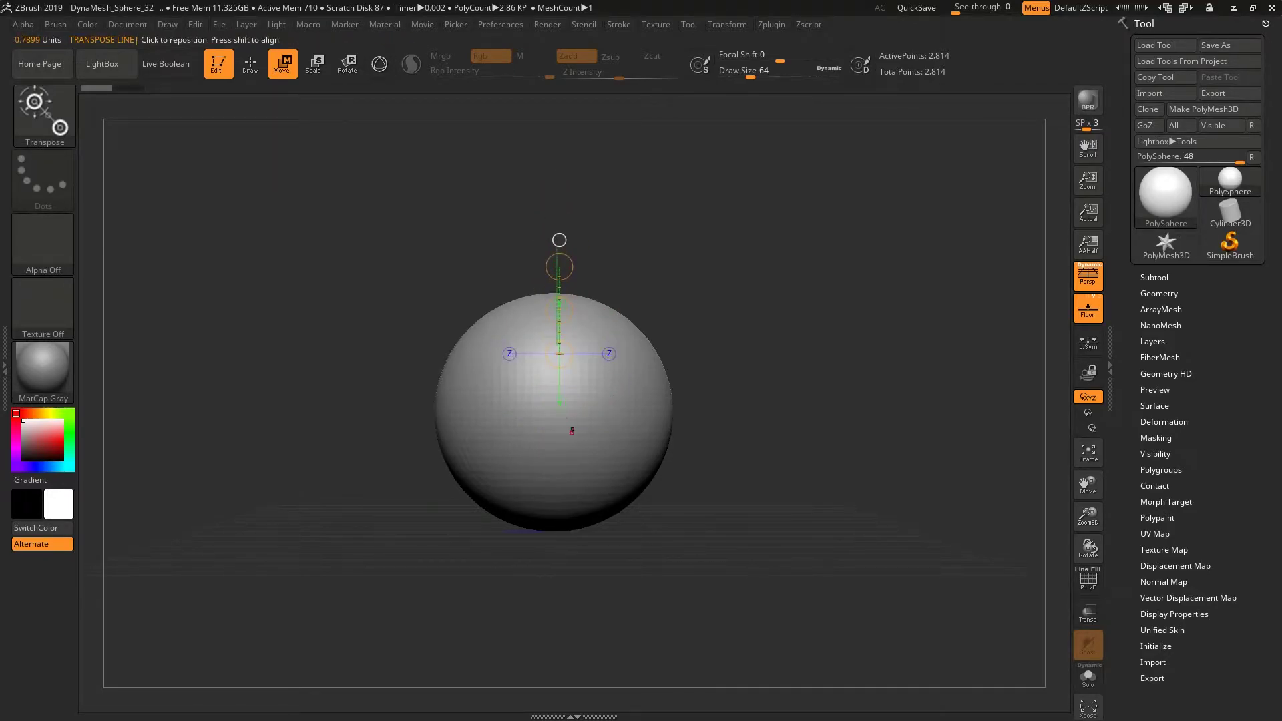
{"action": "mouse_move", "coordinate": [571, 430]}
{"action": "left_mouse_down"}
{"action": "mouse_move", "coordinate": [573, 152]}
{"action": "mouse_move", "coordinate": [572, 193]}
{"action": "left_mouse_up"}
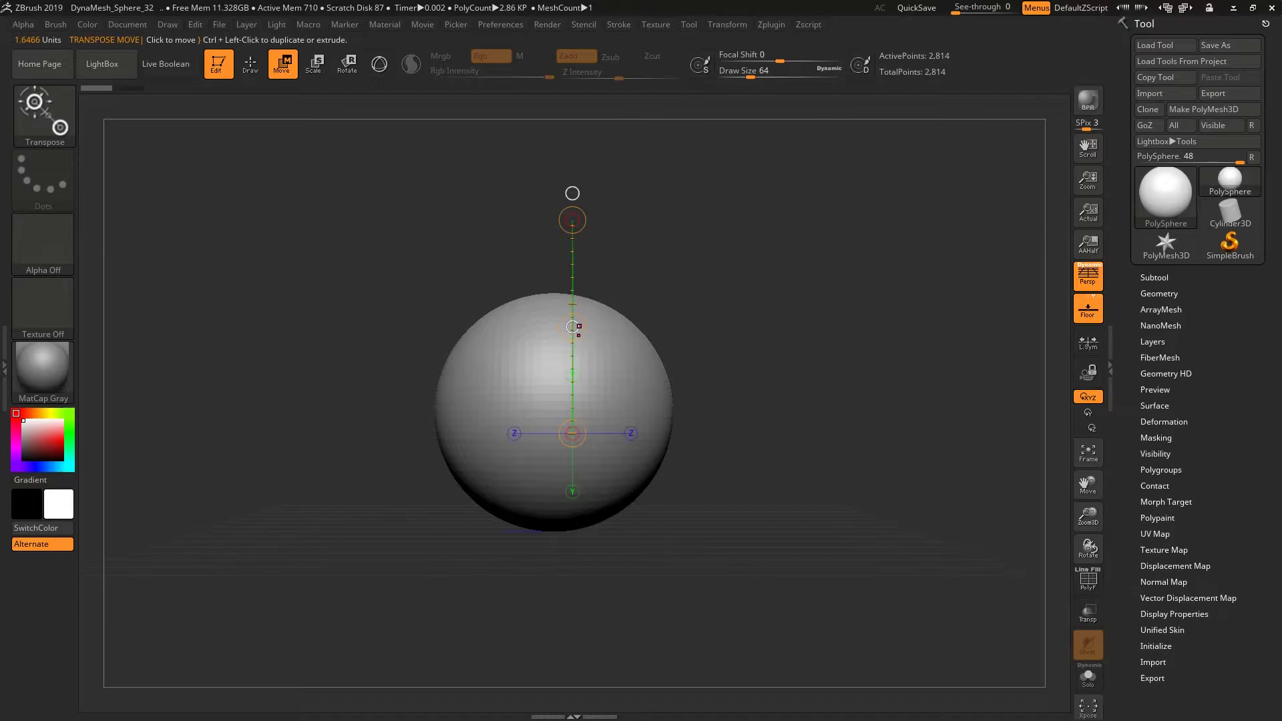
{"action": "left_click_drag", "start_coordinate": [572, 327], "coordinate": [587, 311]}
{"action": "key", "text": "ctrl+z"}
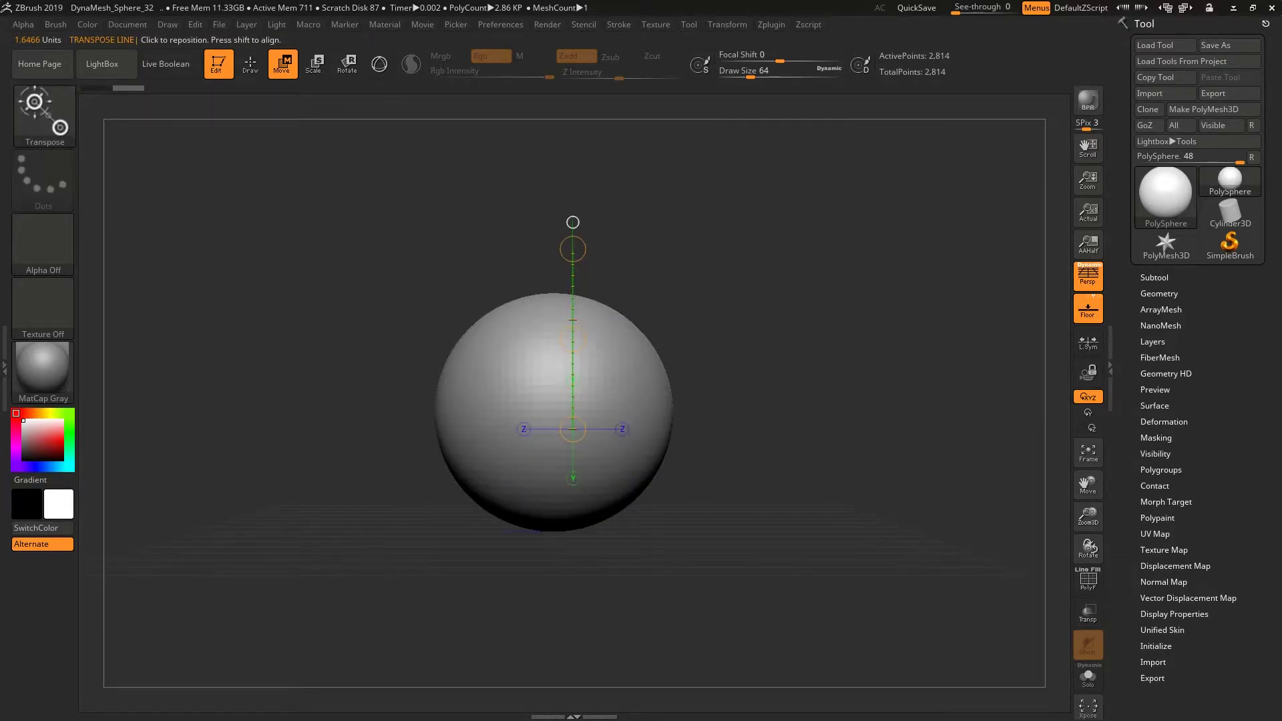
{"action": "key", "text": "ctrl+z"}
{"action": "left_click", "coordinate": [379, 64]}
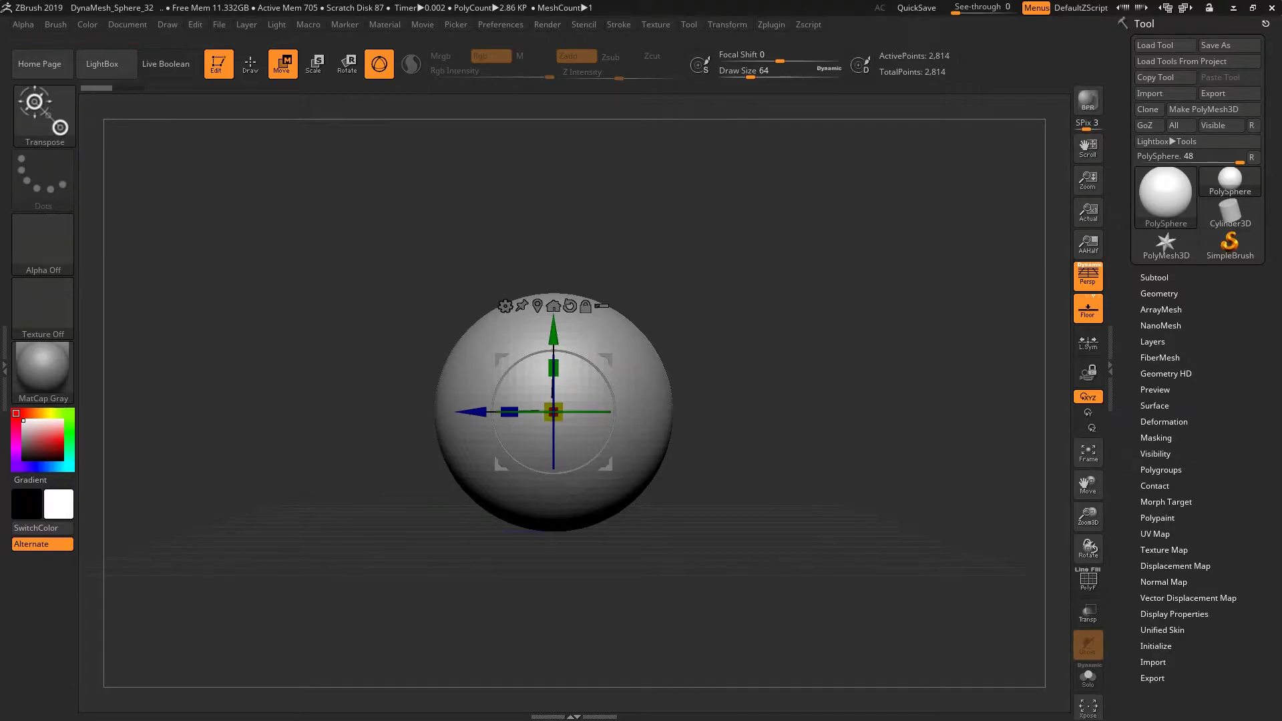
{"action": "key", "text": "q"}
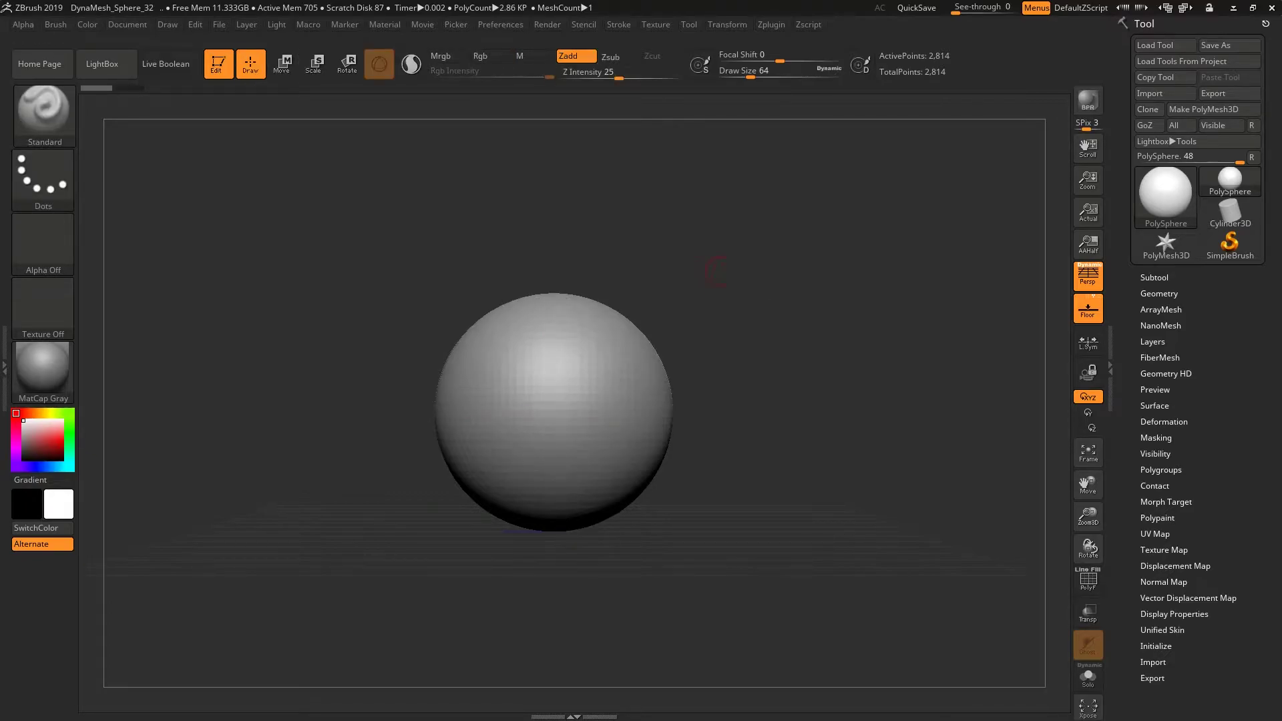
{"action": "left_click_drag", "start_coordinate": [716, 271], "coordinate": [832, 277]}
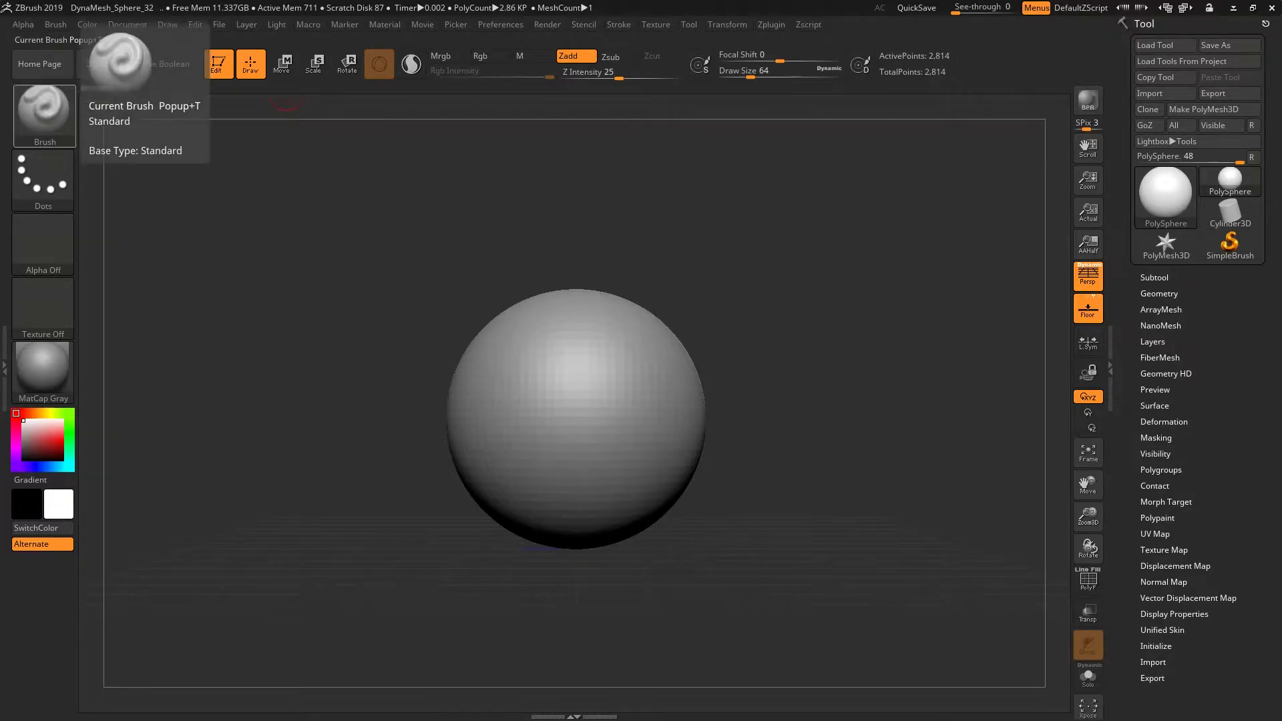
{"action": "left_click", "coordinate": [44, 108]}
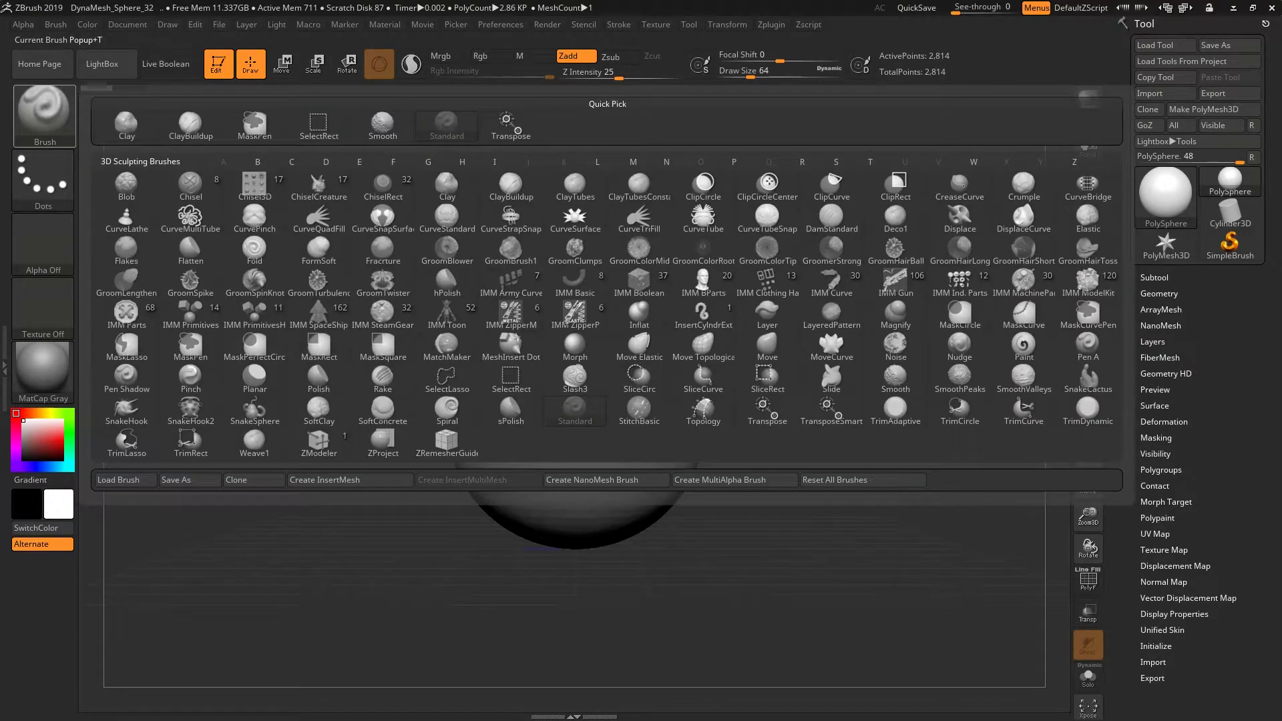
{"action": "left_click", "coordinate": [44, 109]}
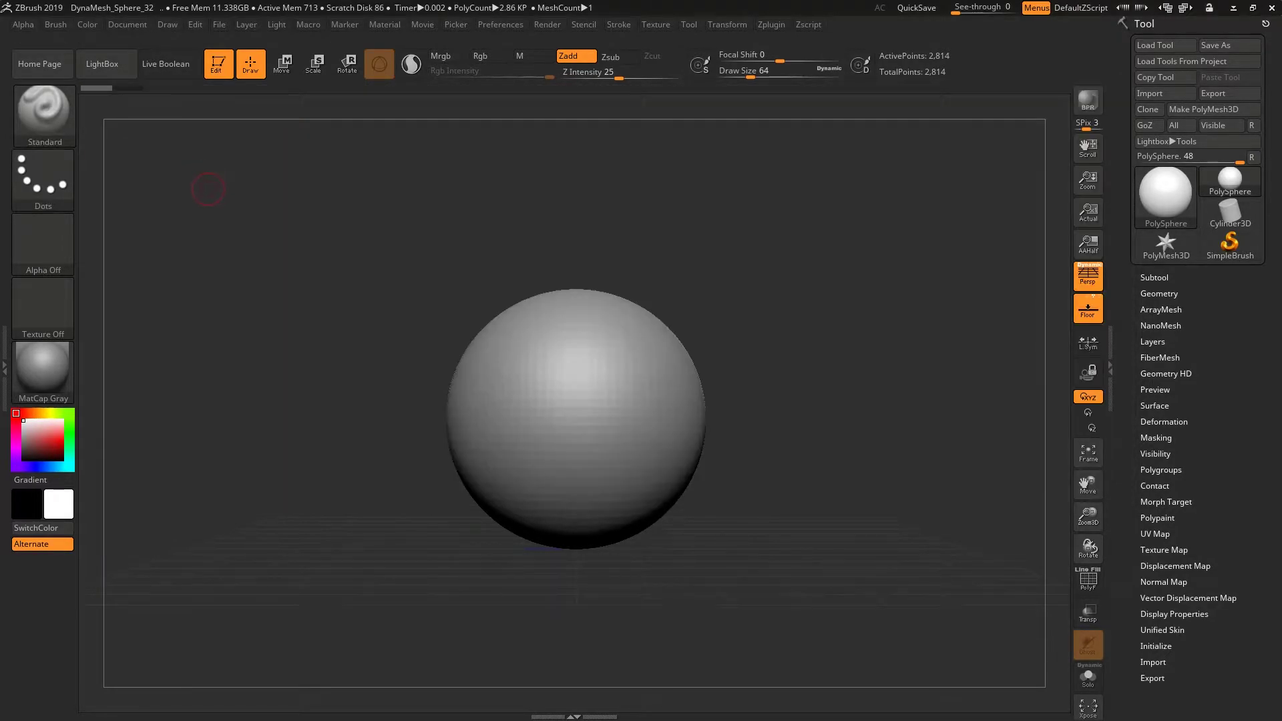
{"action": "key", "text": "b"}
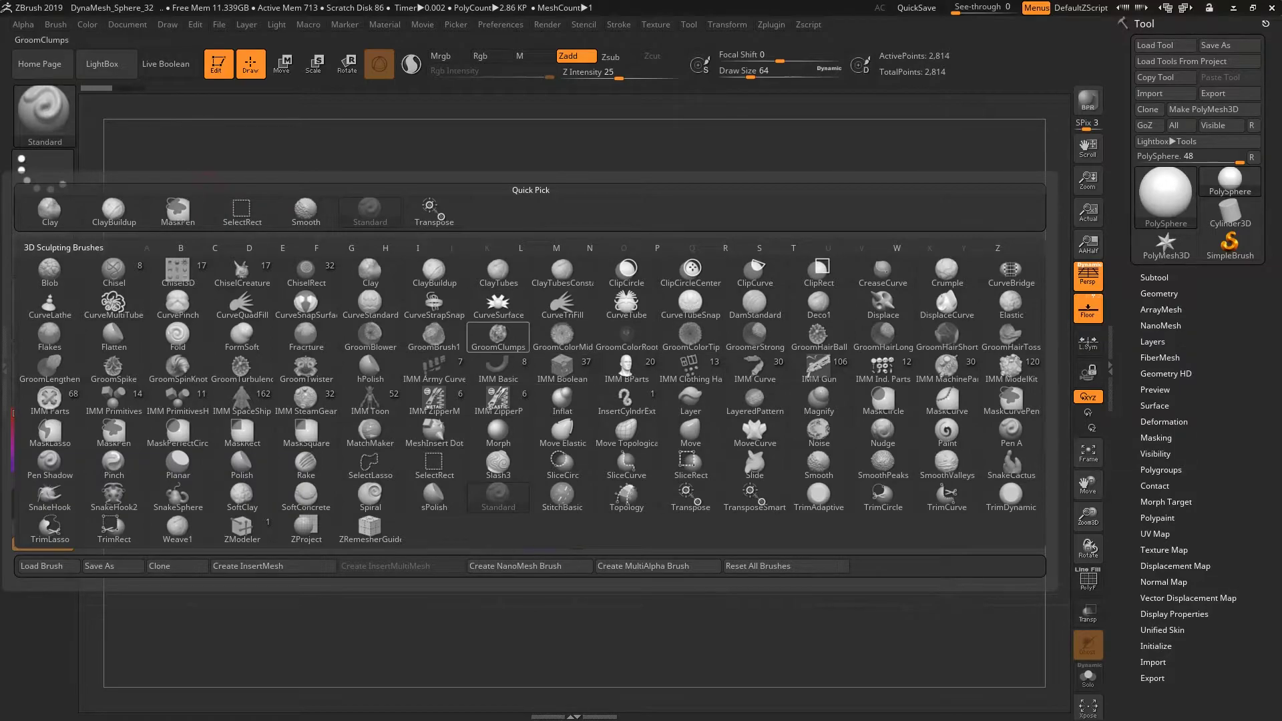
{"action": "mouse_move", "coordinate": [562, 368]}
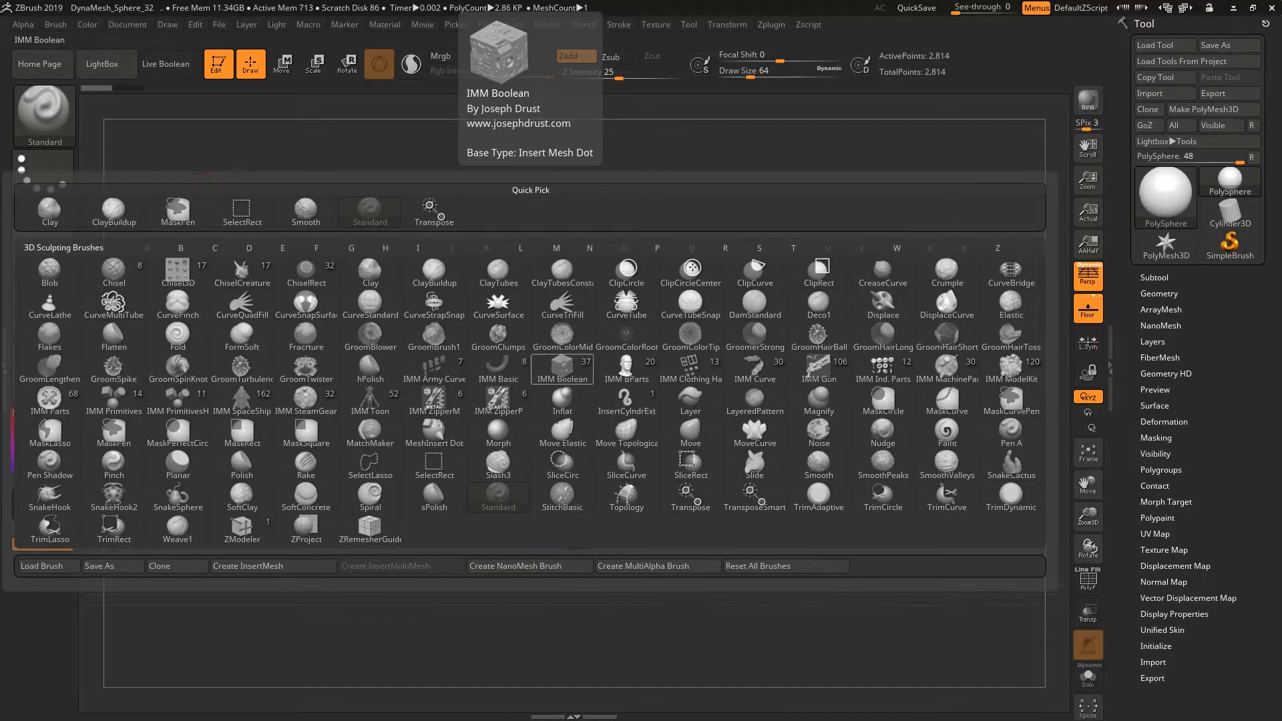
{"action": "key", "text": "c"}
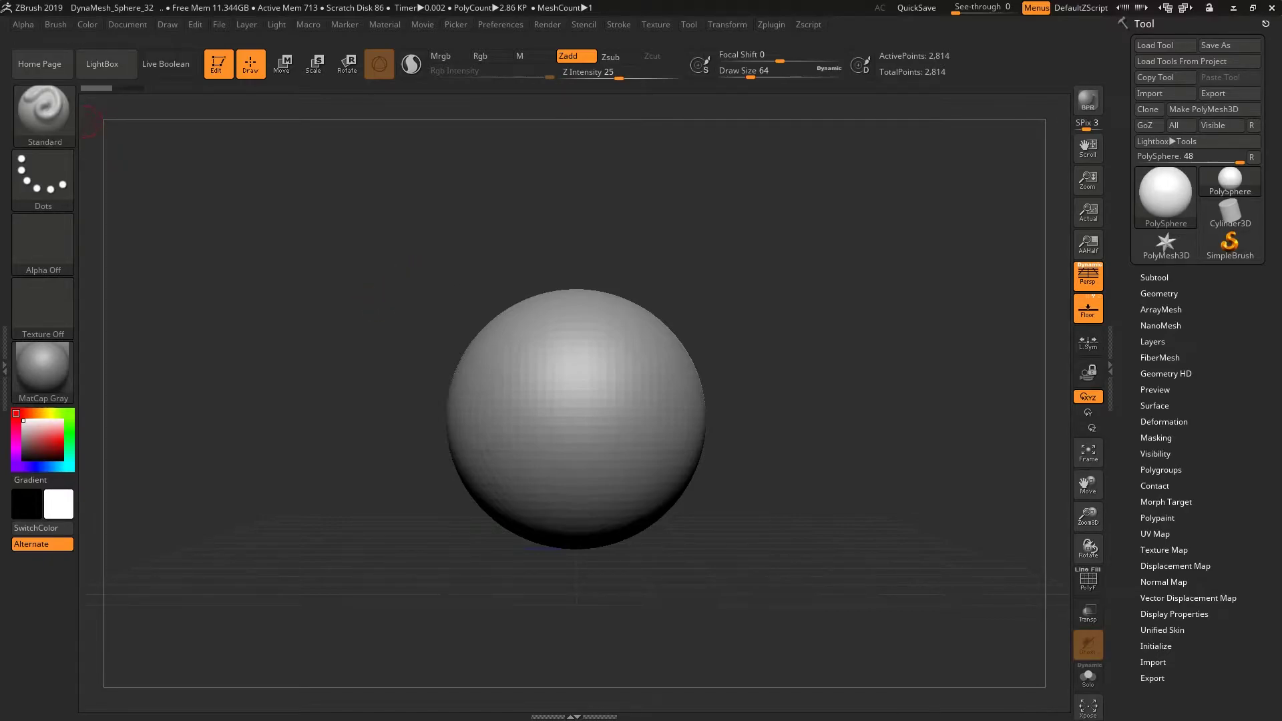
{"action": "left_click", "coordinate": [44, 111]}
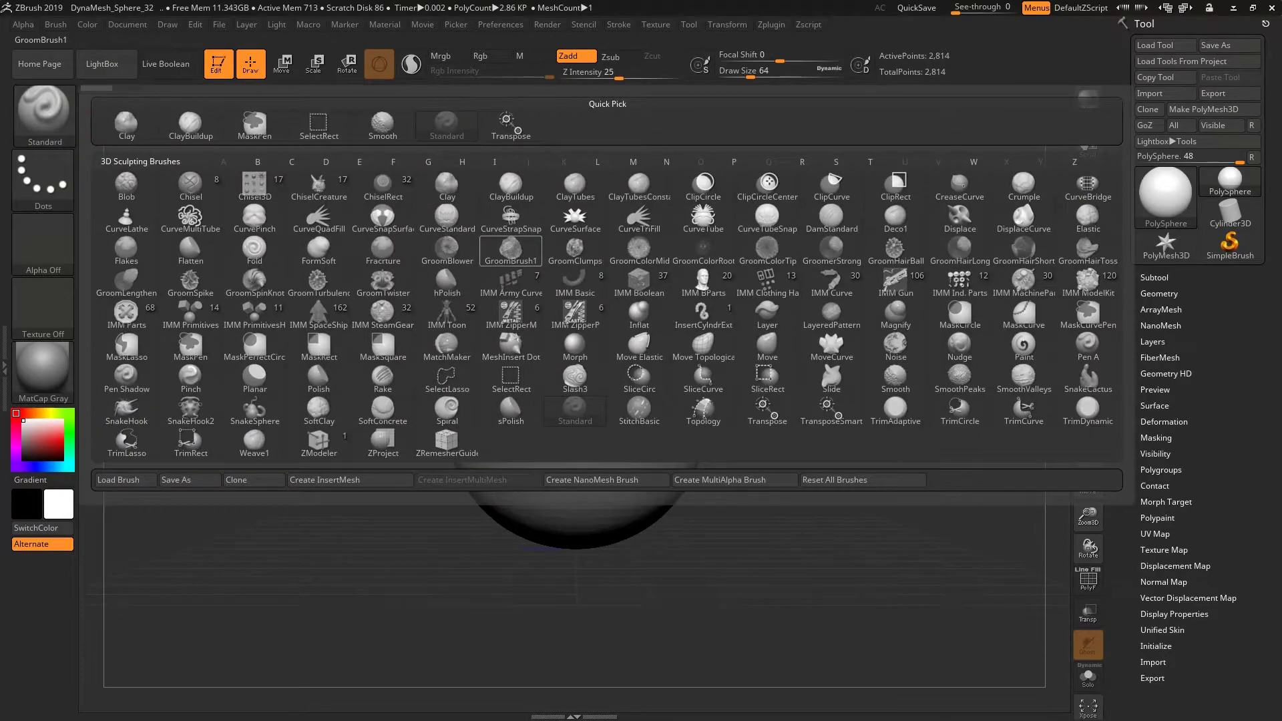
{"action": "key", "text": "g"}
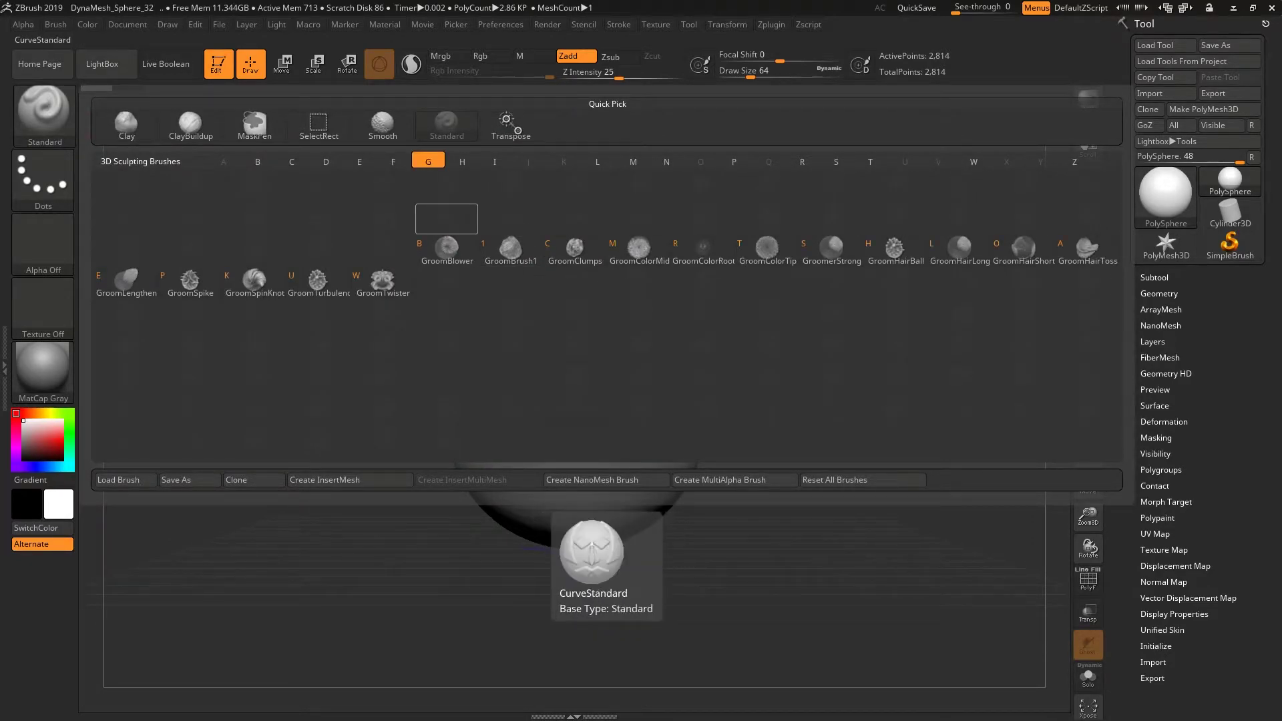
{"action": "key", "text": "Right"}
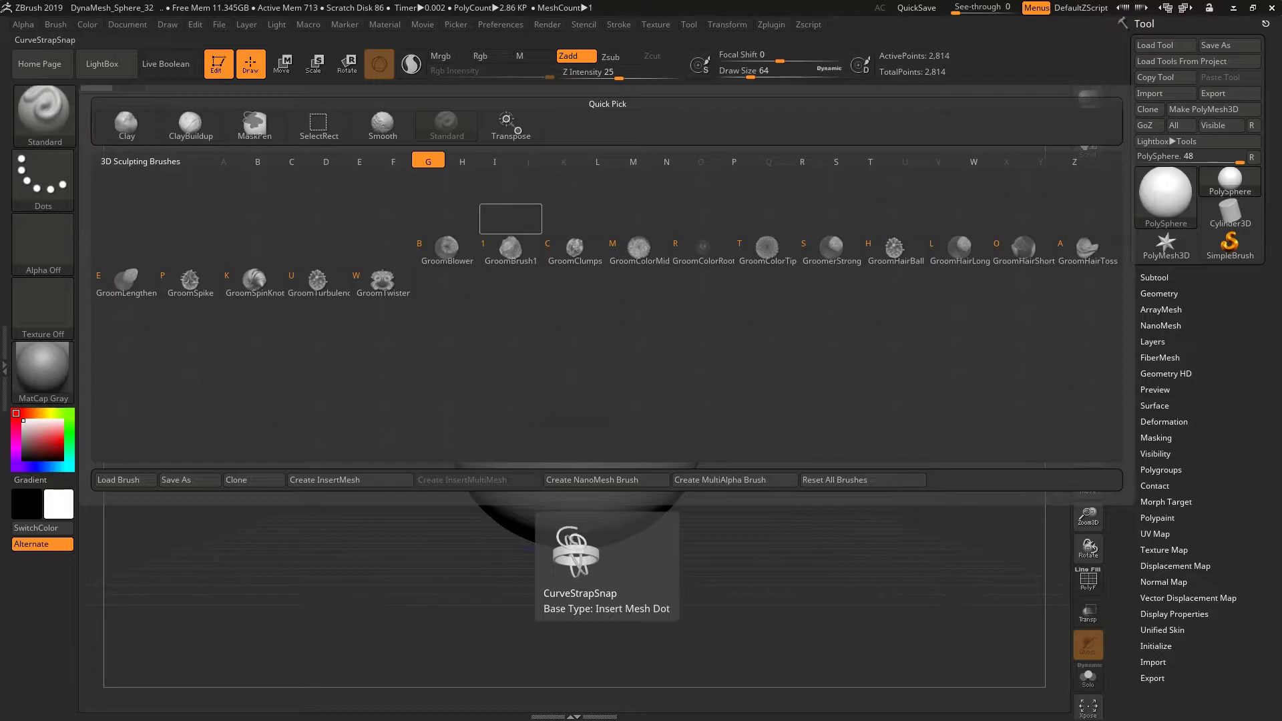
{"action": "key", "text": "Left"}
{"action": "key", "text": "Down"}
{"action": "key", "text": "Up"}
{"action": "key", "text": "Escape"}
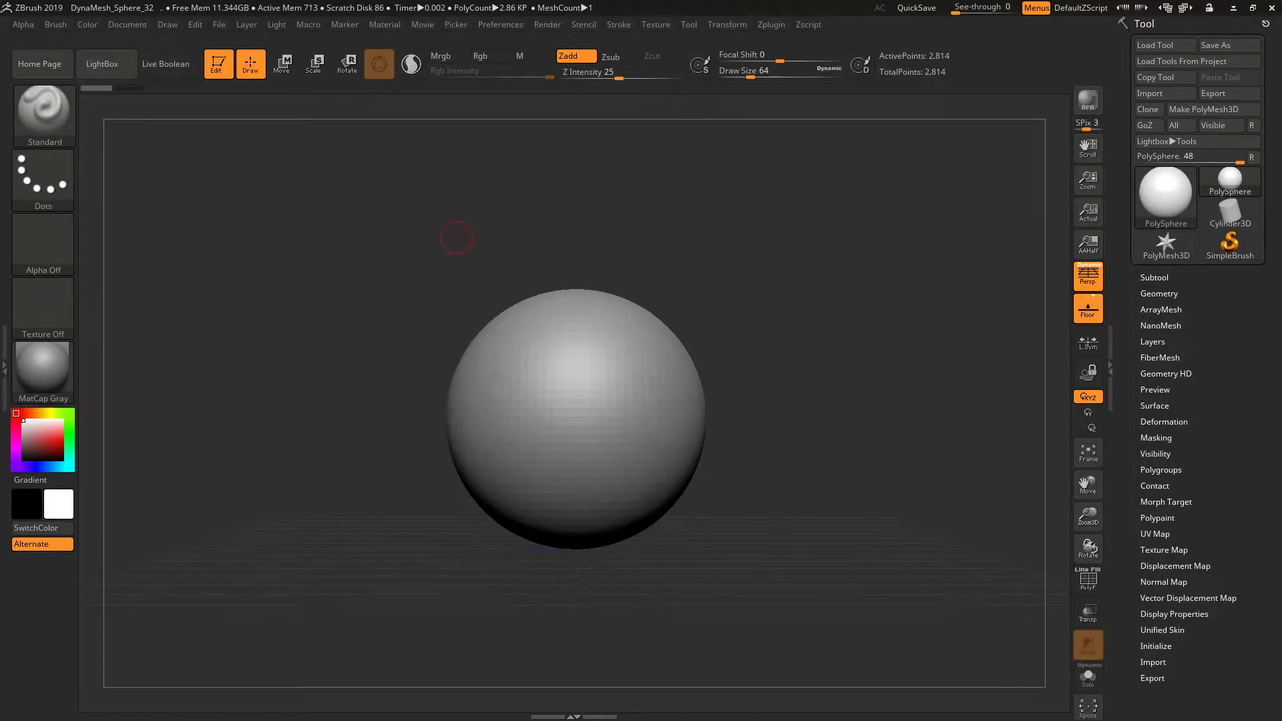
Step: Keep the Standard brush and set its draw size to 116
{"action": "left_click", "coordinate": [44, 111]}
{"action": "left_click", "coordinate": [43, 110]}
{"action": "key", "text": "space"}
{"action": "left_click_drag", "start_coordinate": [546, 326], "coordinate": [554, 394]}
Step: Sculpt test strokes on the sphere, smooth them, then undo them
{"action": "left_click_drag", "start_coordinate": [481, 354], "coordinate": [695, 494]}
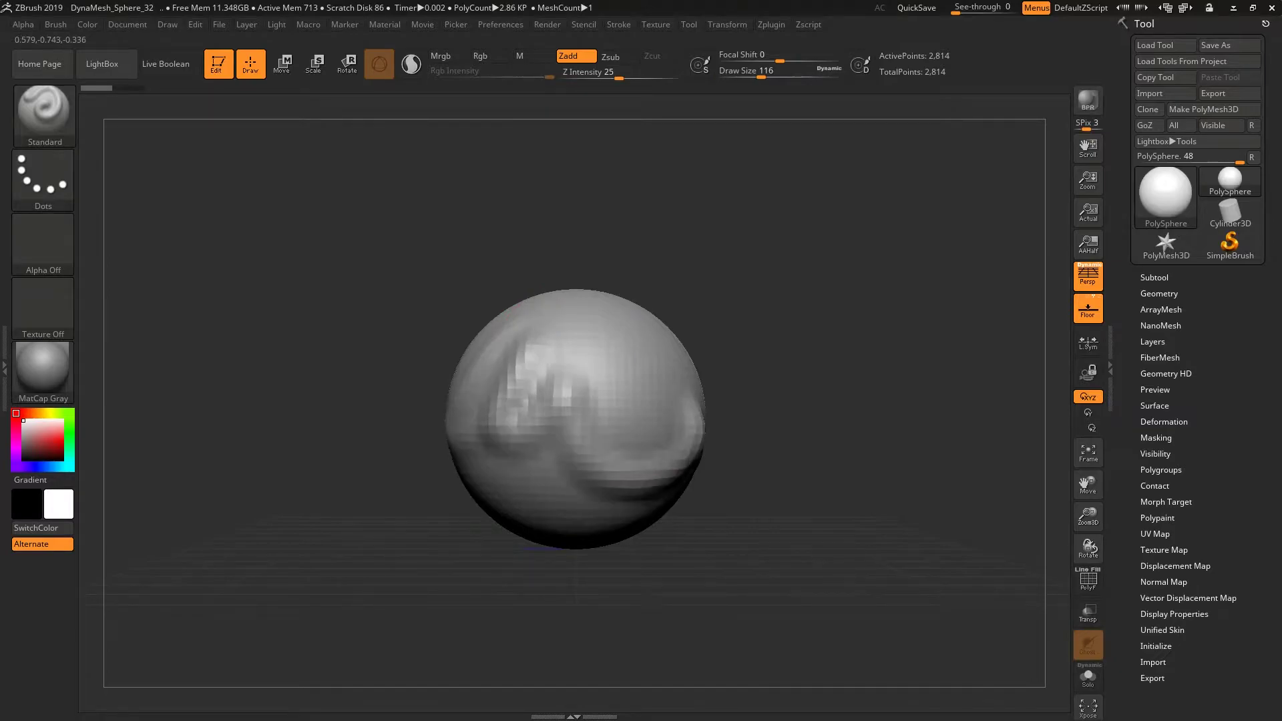
{"action": "left_click_drag", "start_coordinate": [581, 374], "coordinate": [688, 414]}
{"action": "left_click_drag", "start_coordinate": [635, 343], "coordinate": [664, 298], "text": "shift"}
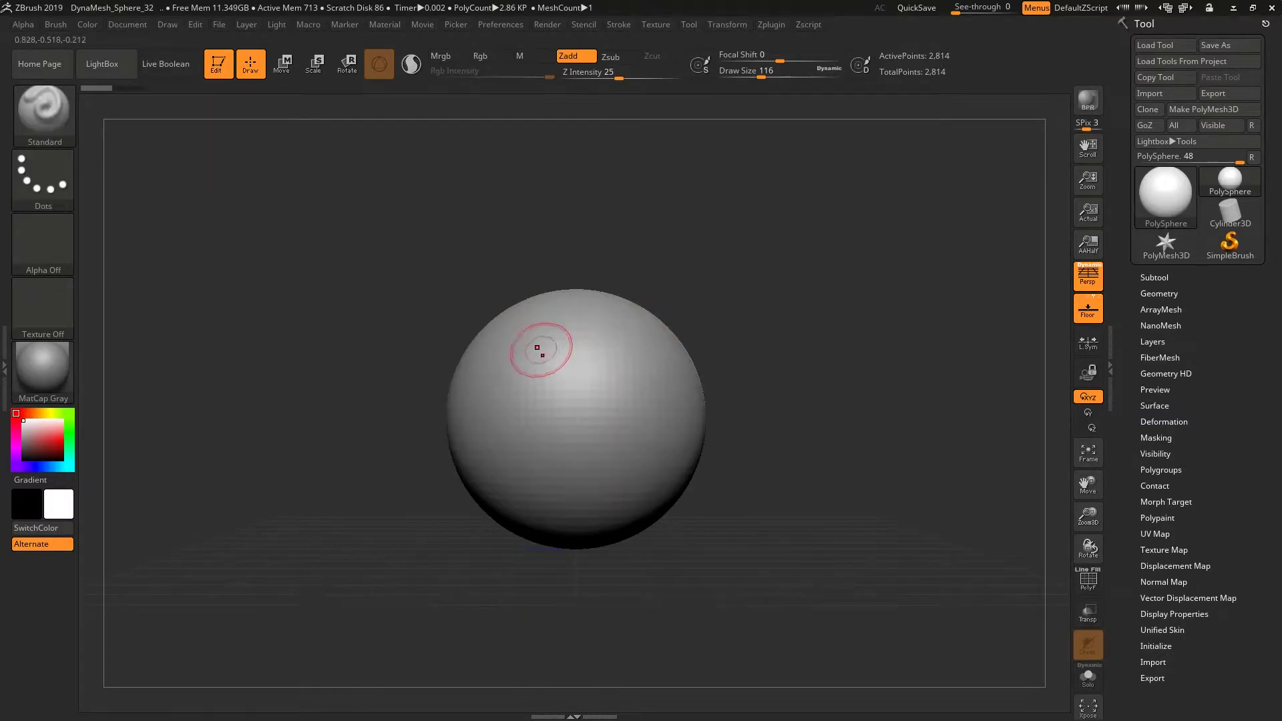
{"action": "key", "text": "ctrl+z"}
{"action": "key", "text": "ctrl+z"}
{"action": "key", "text": "ctrl+shift+z"}
{"action": "key", "text": "ctrl+shift+z"}
{"action": "key", "text": "ctrl+z"}
{"action": "key", "text": "ctrl+z"}
{"action": "mouse_move", "coordinate": [581, 346]}
{"action": "left_mouse_down"}
{"action": "mouse_move", "coordinate": [507, 374]}
{"action": "mouse_move", "coordinate": [674, 337]}
{"action": "left_mouse_up"}
{"action": "key", "text": "ctrl+z"}
Step: Reframe the sphere, sculpt trial bands and a bulge, then undo them
{"action": "left_click_drag", "start_coordinate": [844, 273], "coordinate": [699, 277], "text": "alt"}
{"action": "left_click_drag", "start_coordinate": [695, 374], "coordinate": [881, 341], "text": "alt"}
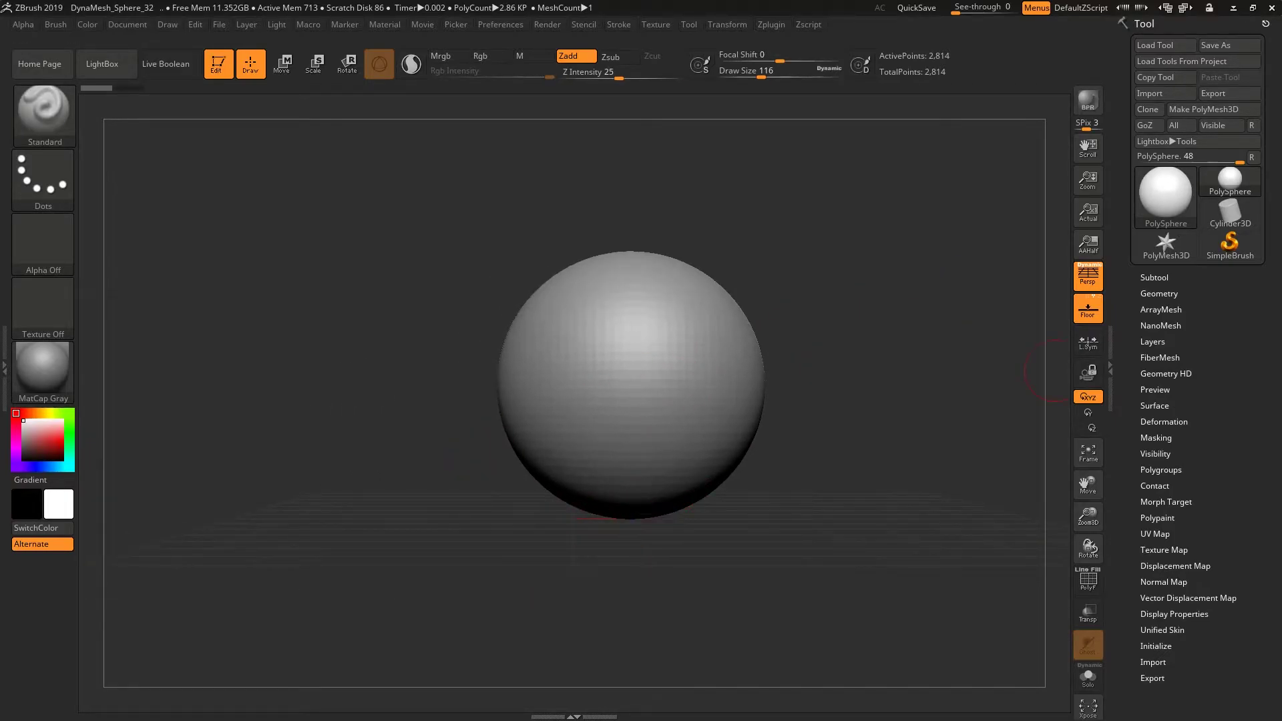
{"action": "left_click_drag", "start_coordinate": [1052, 370], "coordinate": [1051, 370], "text": "alt"}
{"action": "left_click_drag", "start_coordinate": [902, 343], "coordinate": [821, 349], "text": "alt"}
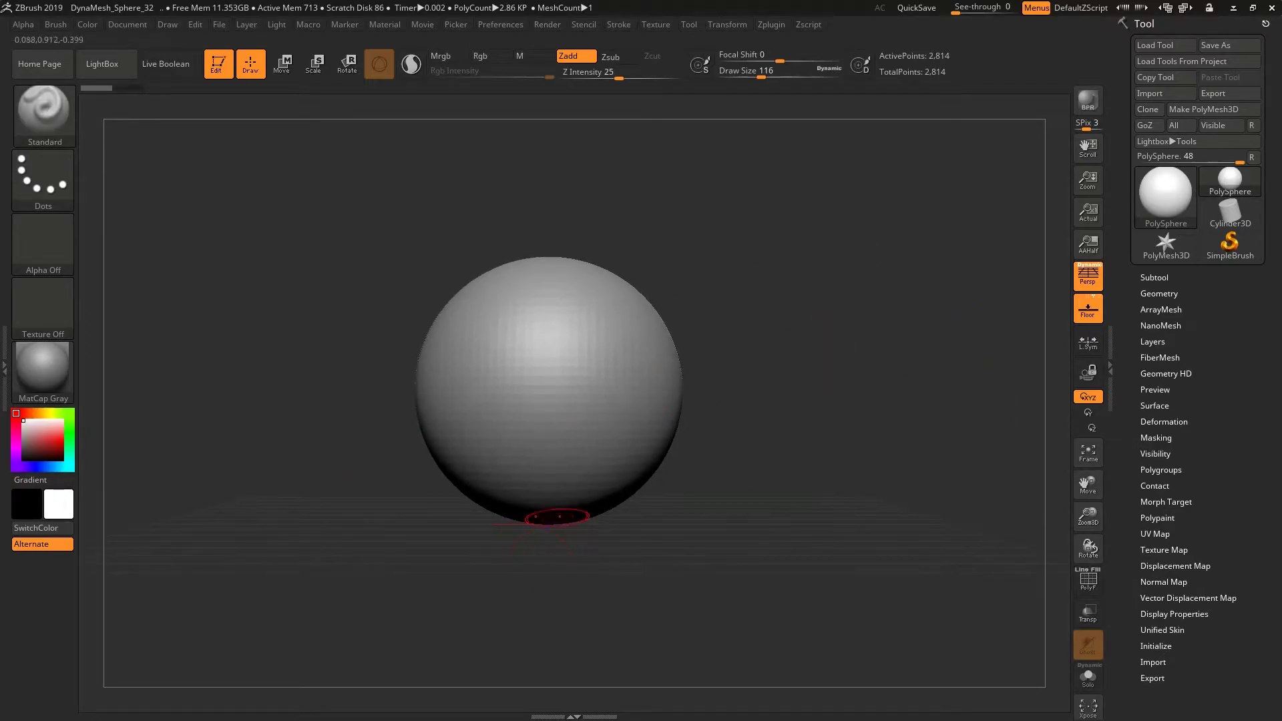
{"action": "mouse_move", "coordinate": [548, 534]}
{"action": "left_mouse_down"}
{"action": "mouse_move", "coordinate": [478, 390]}
{"action": "mouse_move", "coordinate": [566, 358]}
{"action": "mouse_move", "coordinate": [688, 386]}
{"action": "left_mouse_up"}
{"action": "mouse_move", "coordinate": [635, 314]}
{"action": "left_mouse_down"}
{"action": "mouse_move", "coordinate": [667, 454]}
{"action": "mouse_move", "coordinate": [427, 341]}
{"action": "mouse_move", "coordinate": [708, 347]}
{"action": "left_mouse_up"}
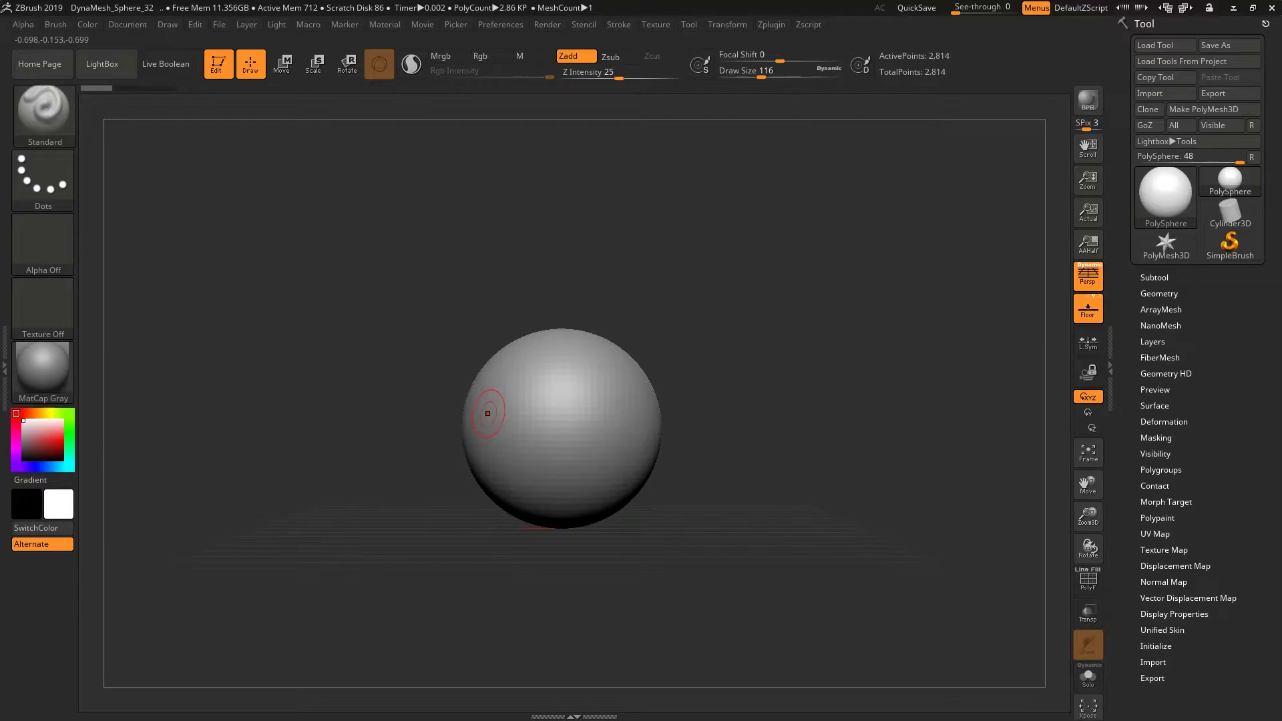
{"action": "mouse_move", "coordinate": [491, 461]}
{"action": "left_mouse_down"}
{"action": "mouse_move", "coordinate": [497, 387]}
{"action": "mouse_move", "coordinate": [491, 487]}
{"action": "left_mouse_up"}
{"action": "key", "text": "ctrl+z"}
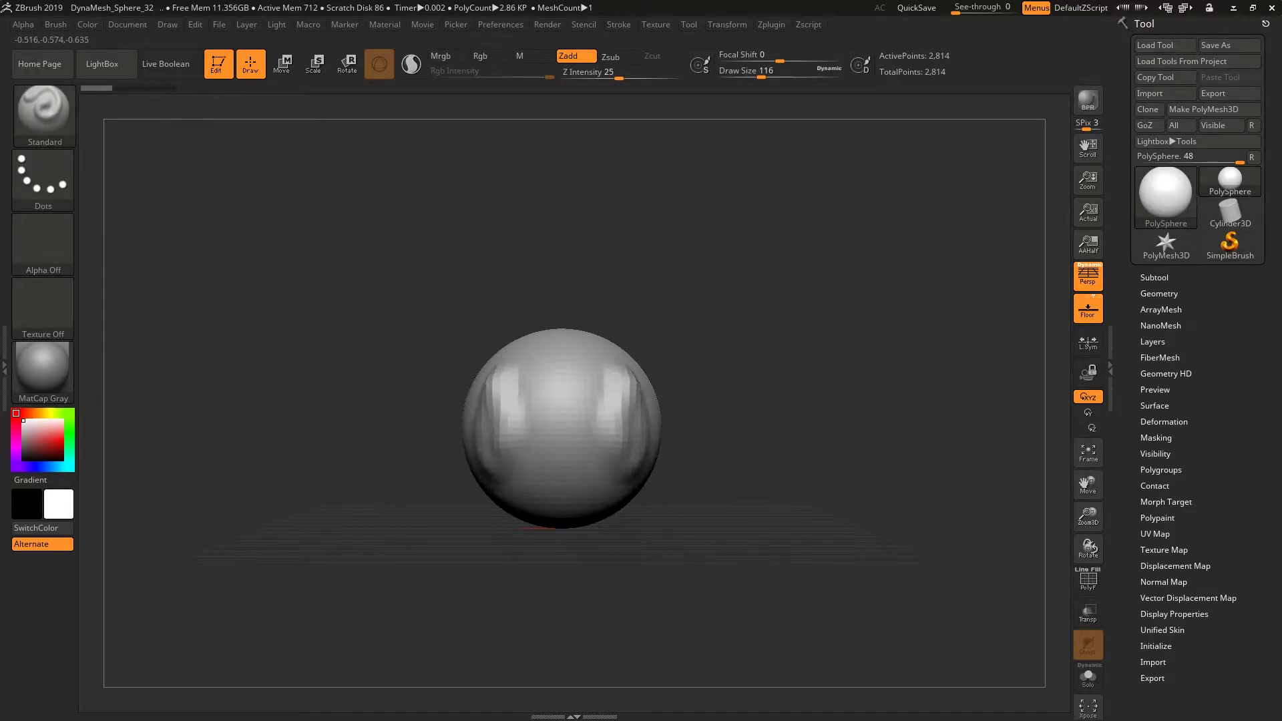
{"action": "key", "text": "ctrl"}
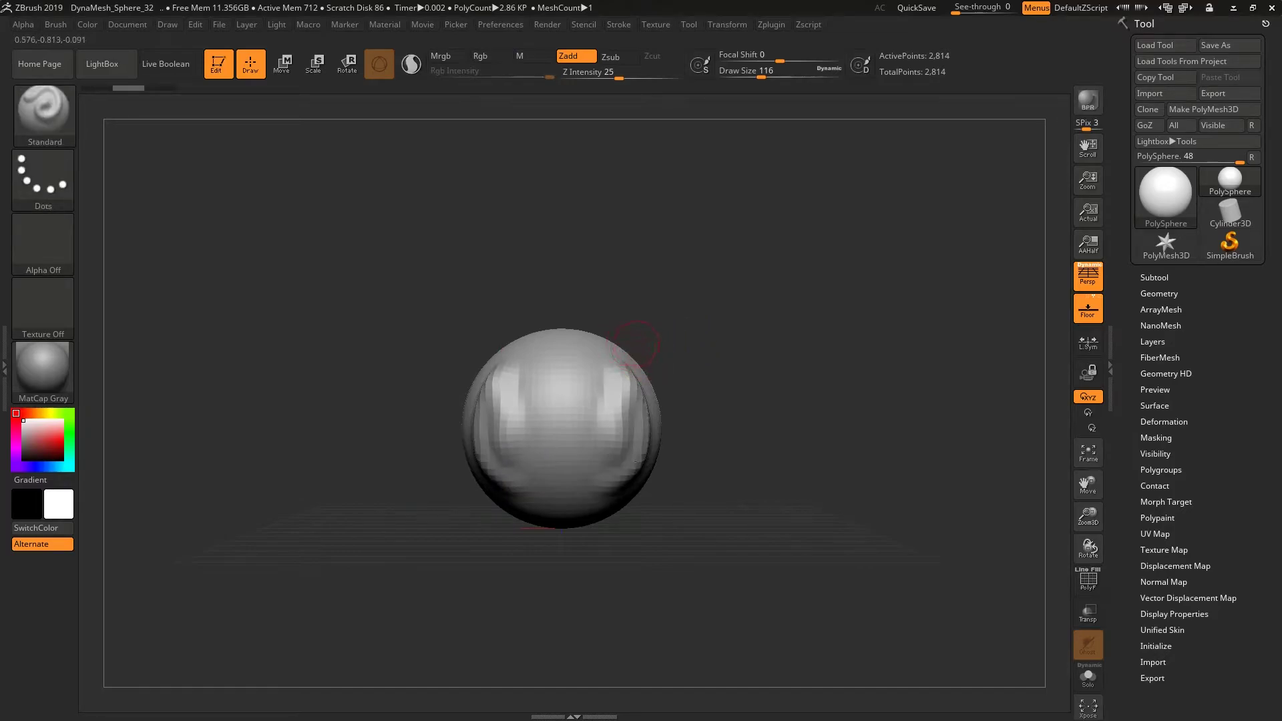
{"action": "key", "text": "ctrl+z"}
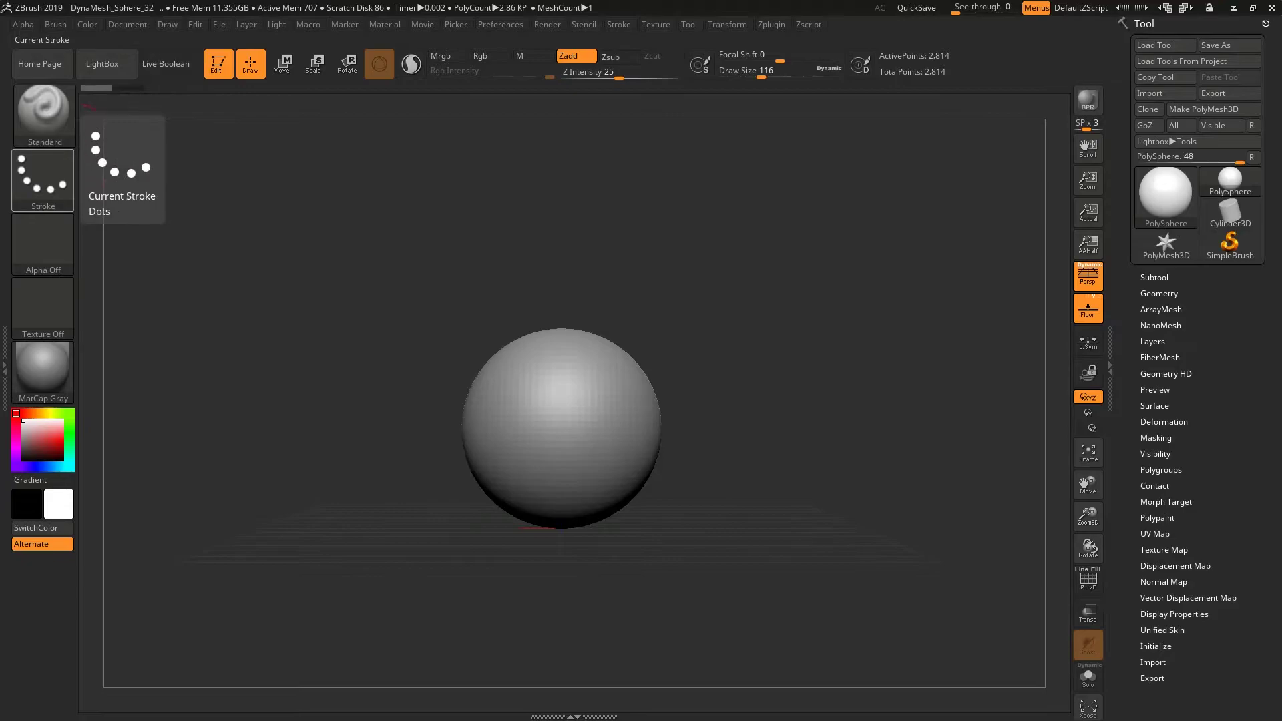
{"action": "left_click", "coordinate": [43, 179]}
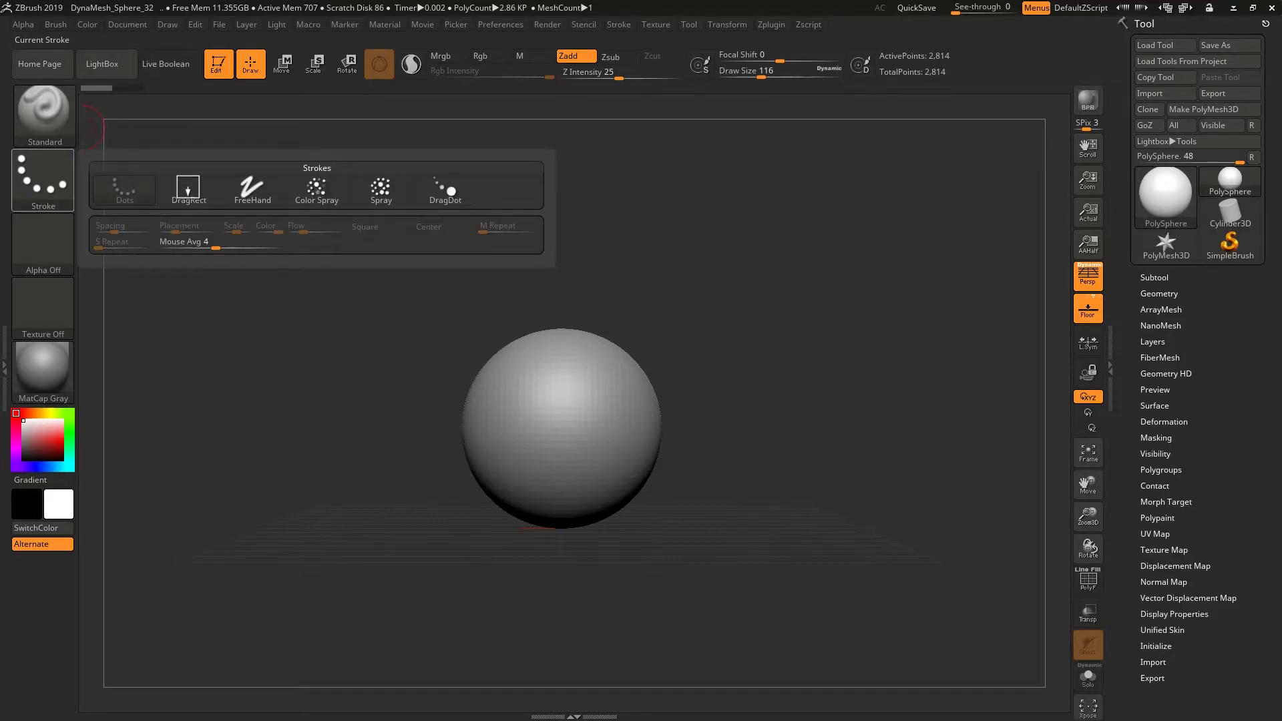
{"action": "left_click", "coordinate": [43, 243]}
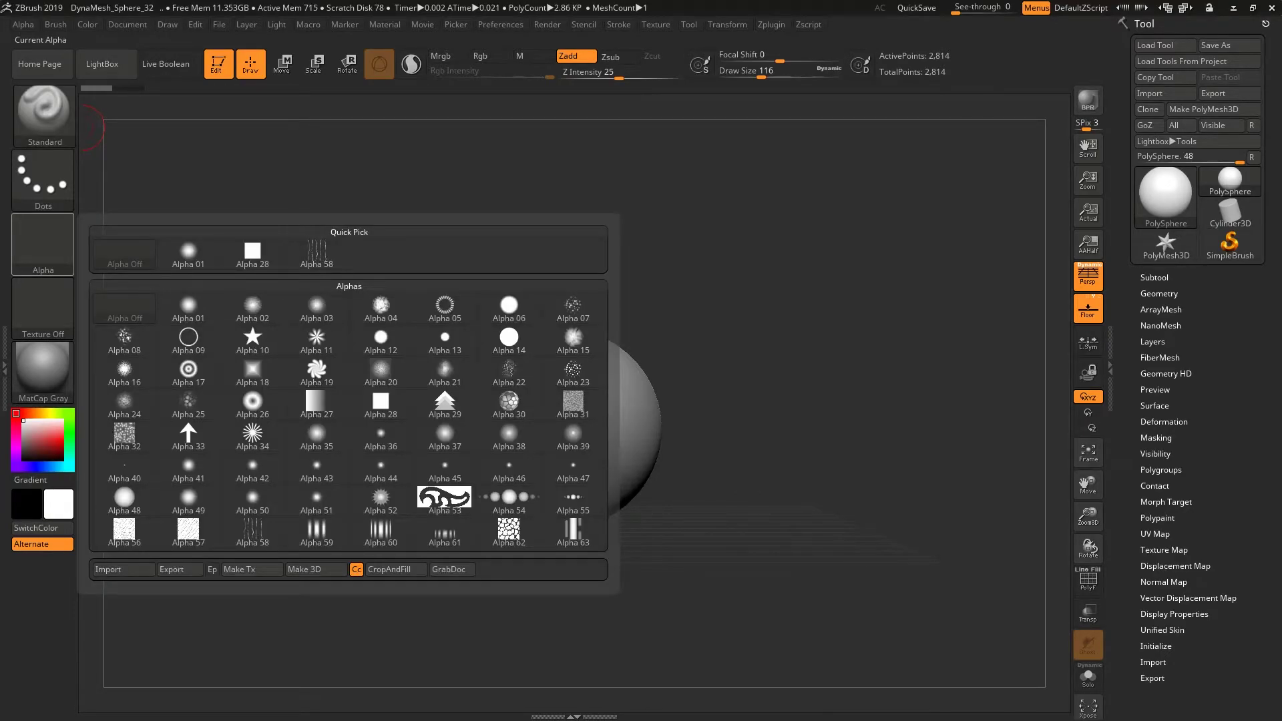
{"action": "mouse_move", "coordinate": [253, 307]}
{"action": "left_click", "coordinate": [43, 243]}
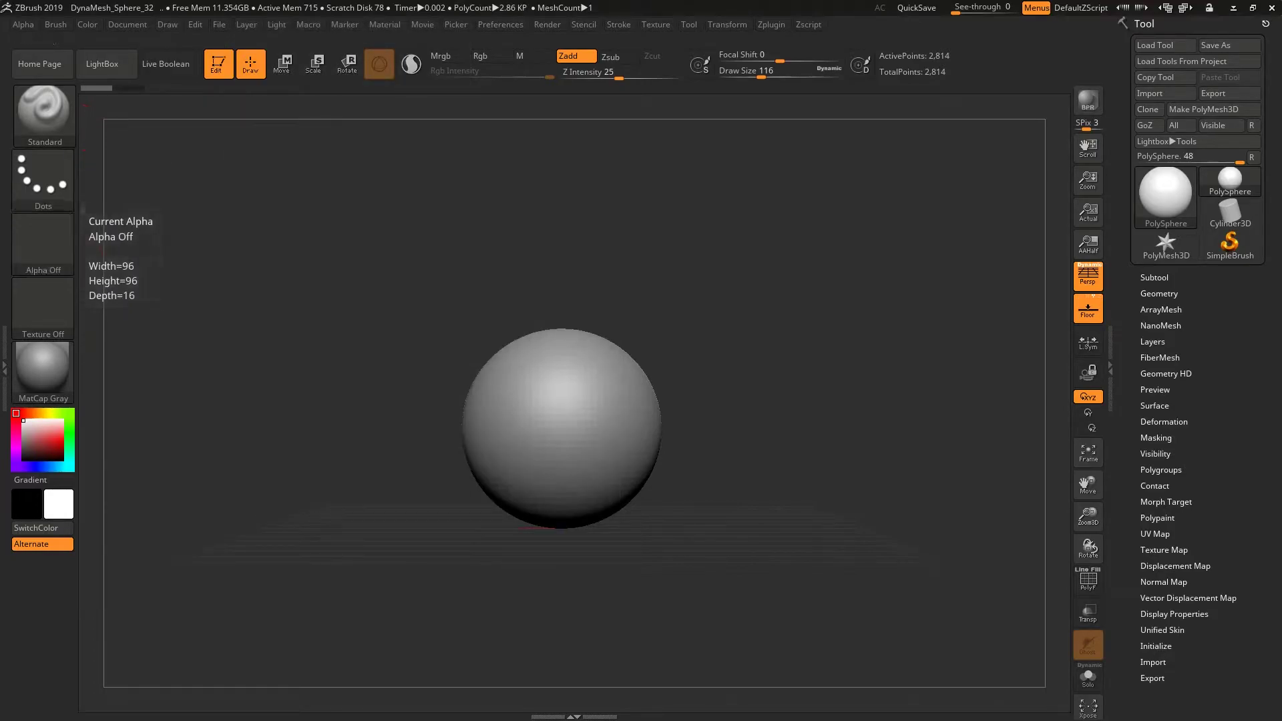
{"action": "left_click", "coordinate": [43, 240]}
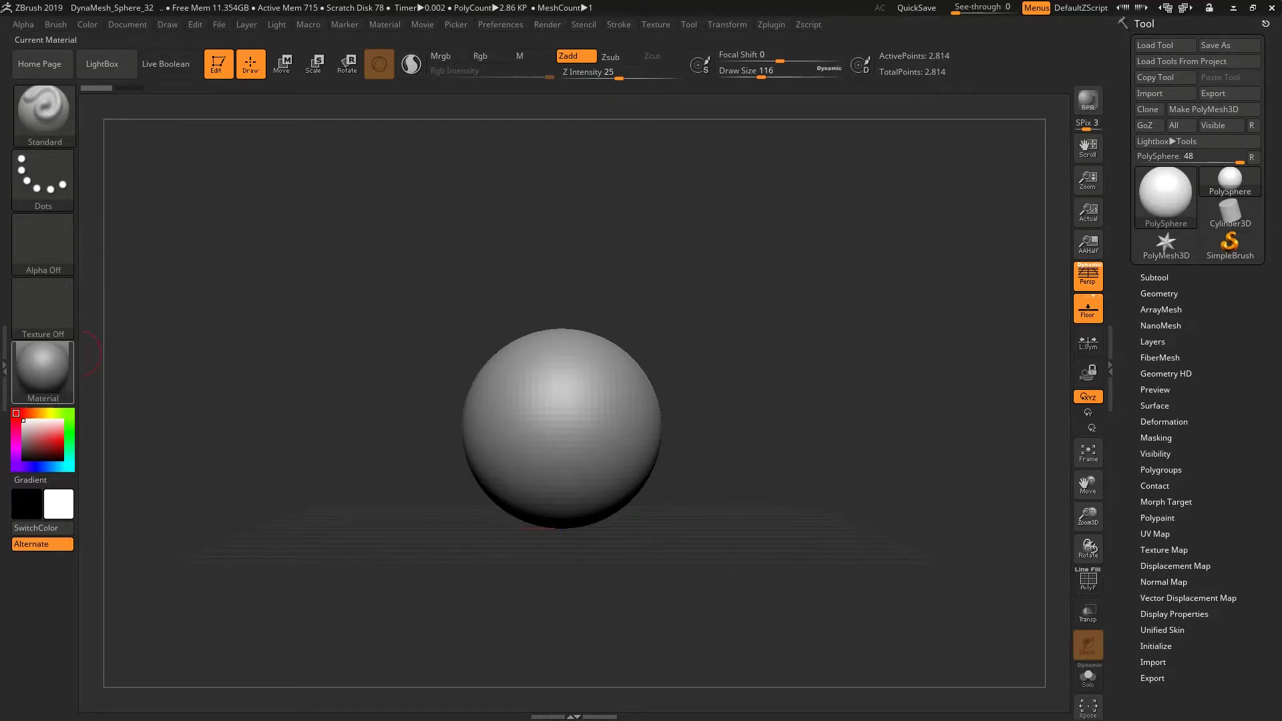
{"action": "left_click", "coordinate": [43, 371]}
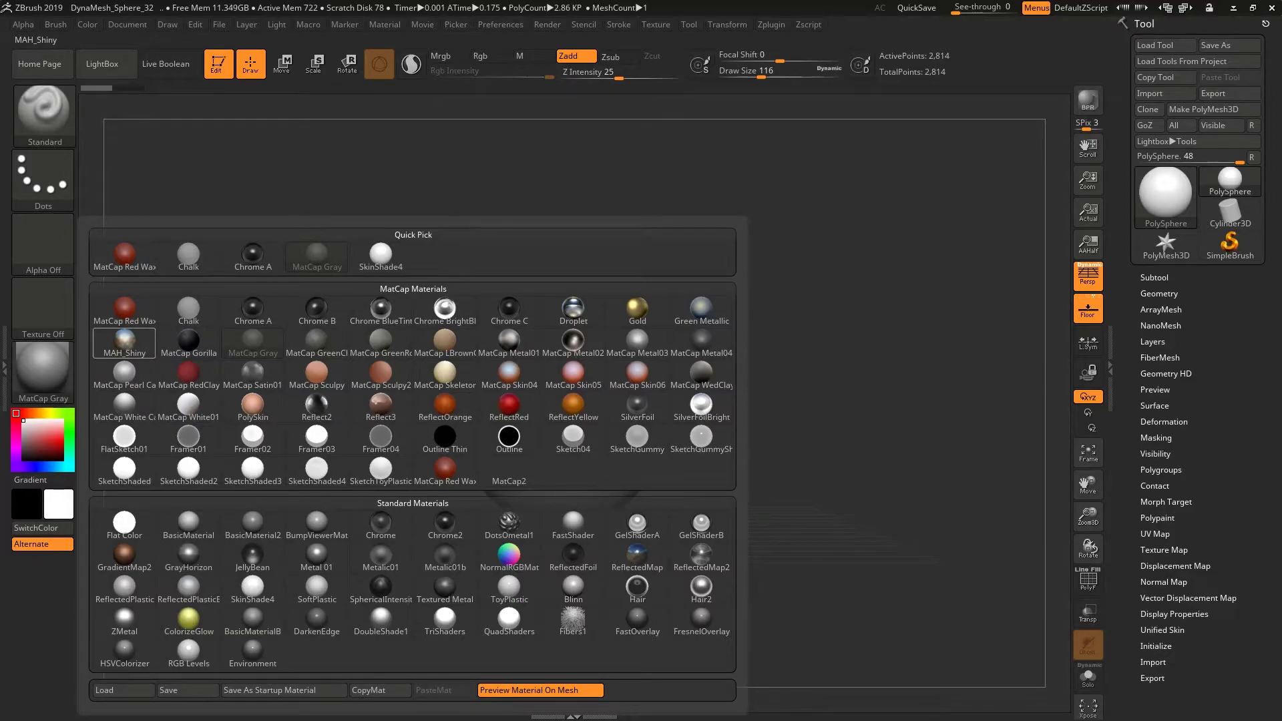
{"action": "left_click", "coordinate": [124, 308]}
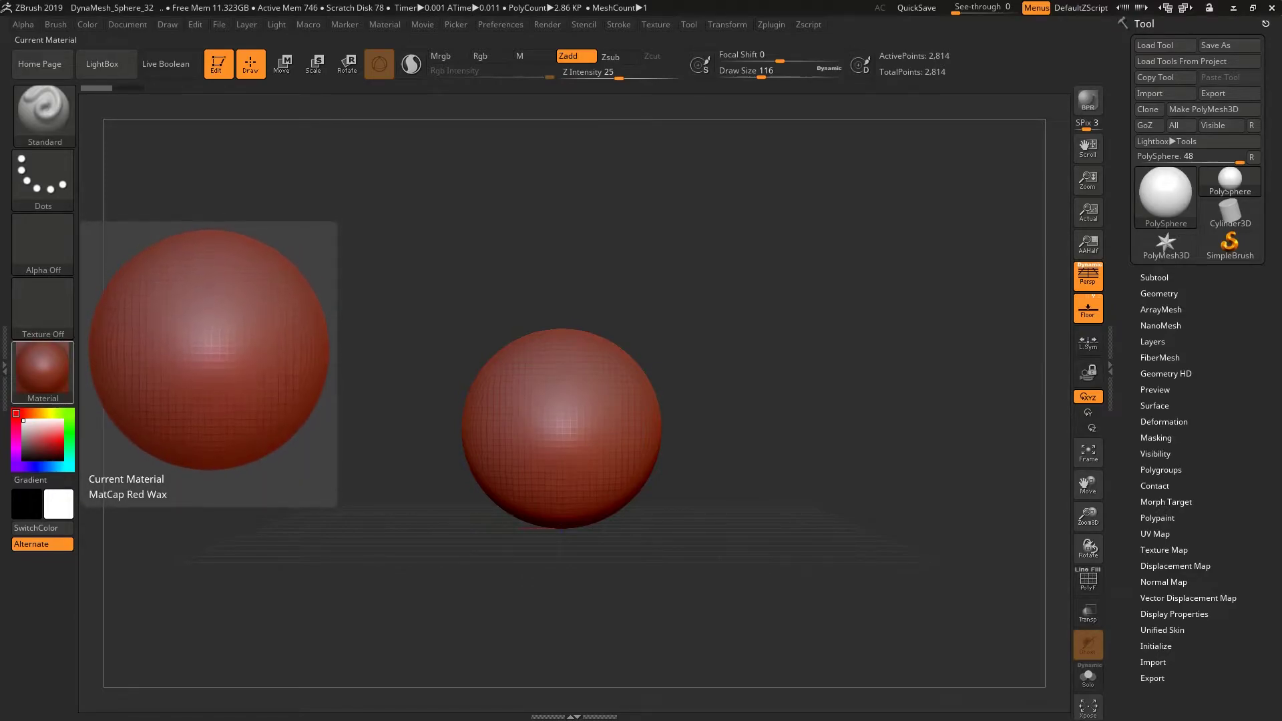
{"action": "left_click", "coordinate": [43, 369]}
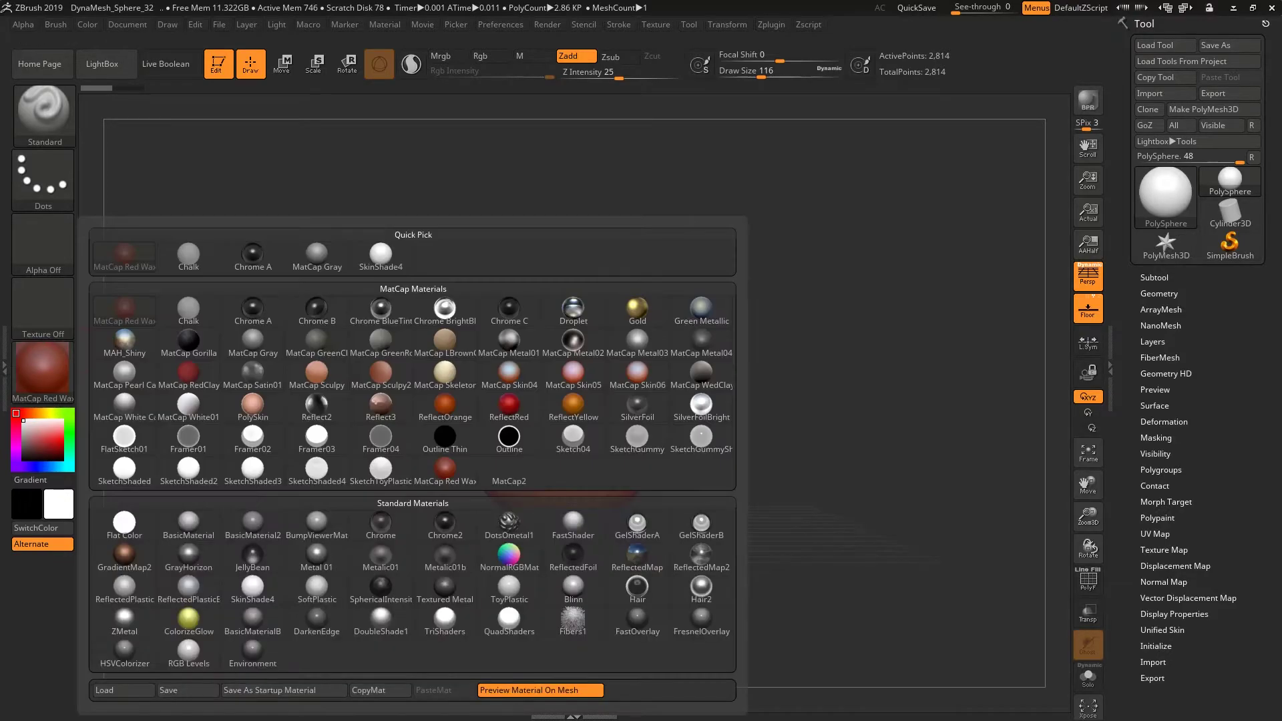
{"action": "left_click", "coordinate": [316, 253]}
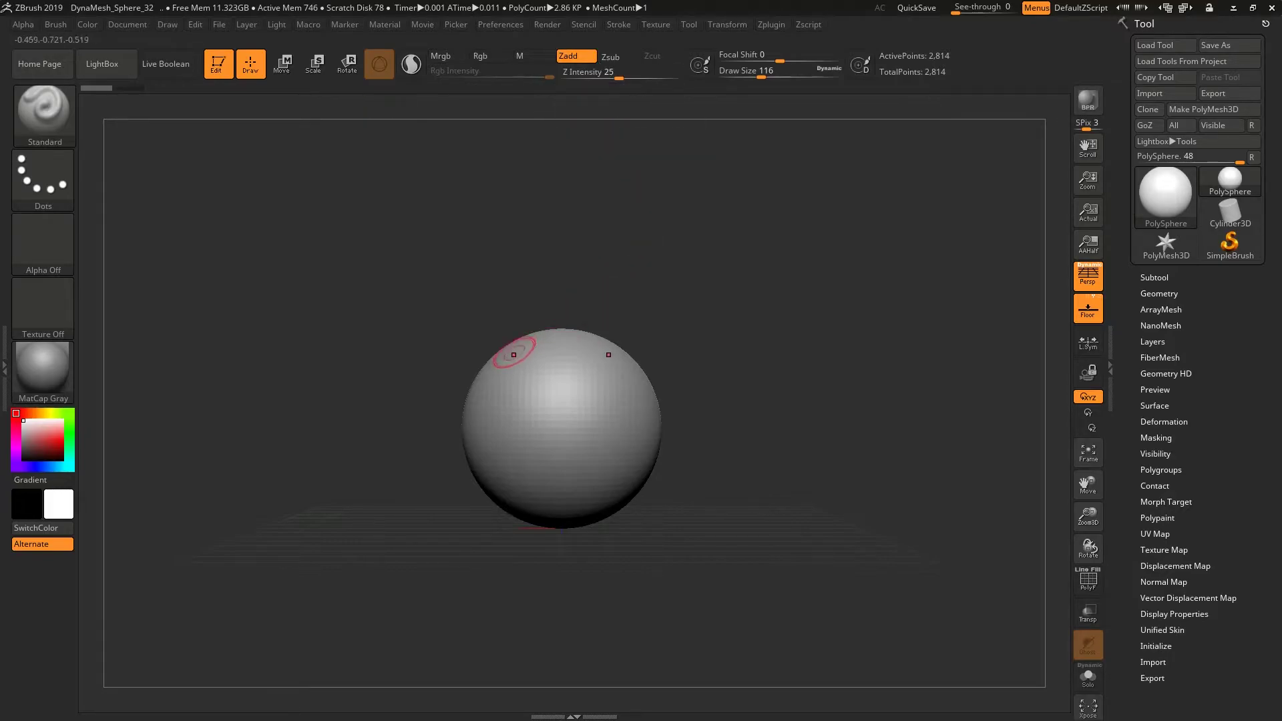
{"action": "left_click_drag", "start_coordinate": [508, 360], "coordinate": [528, 460]}
{"action": "key", "text": "ctrl+z"}
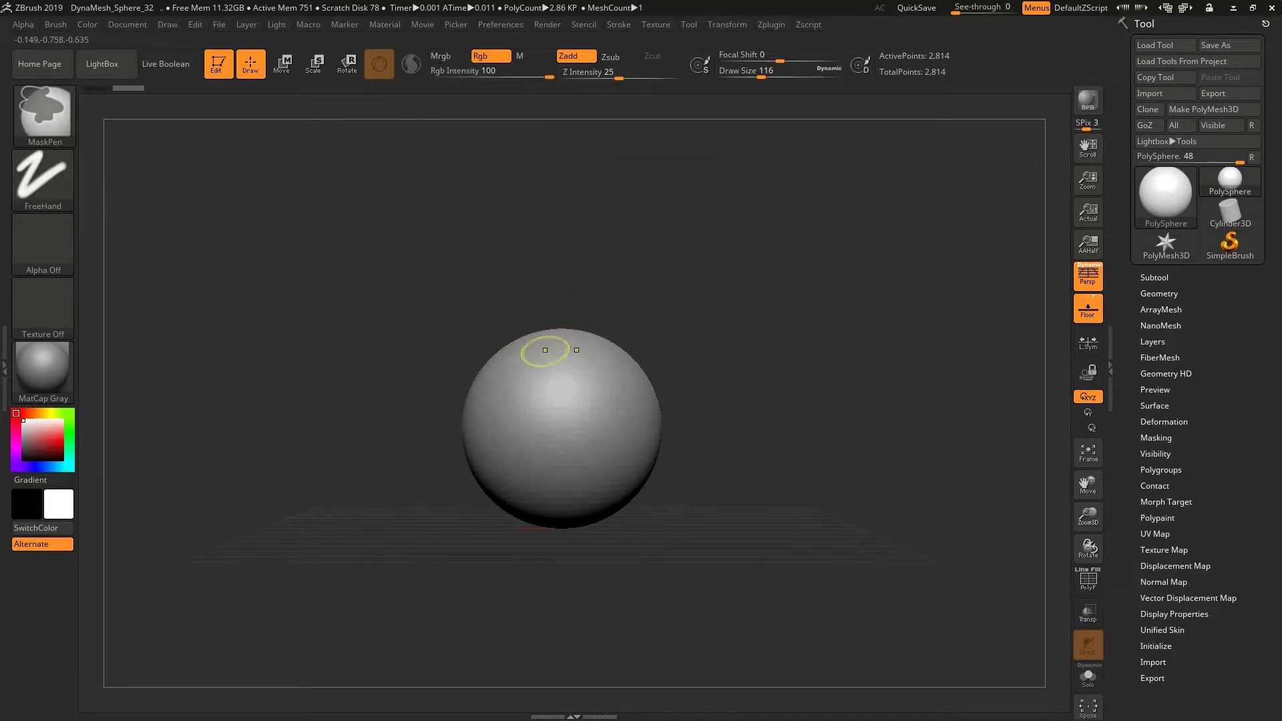
{"action": "left_click_drag", "start_coordinate": [515, 344], "coordinate": [514, 378]}
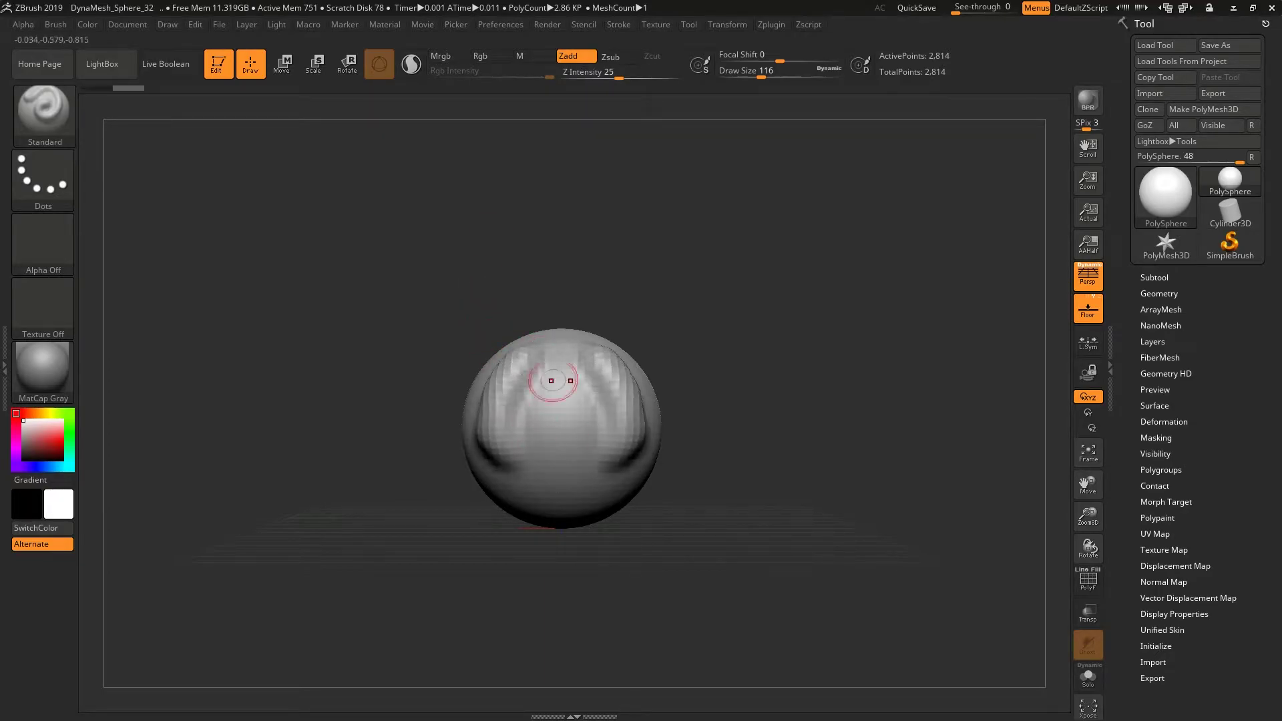
{"action": "key", "text": "ctrl+z"}
{"action": "left_click", "coordinate": [618, 56]}
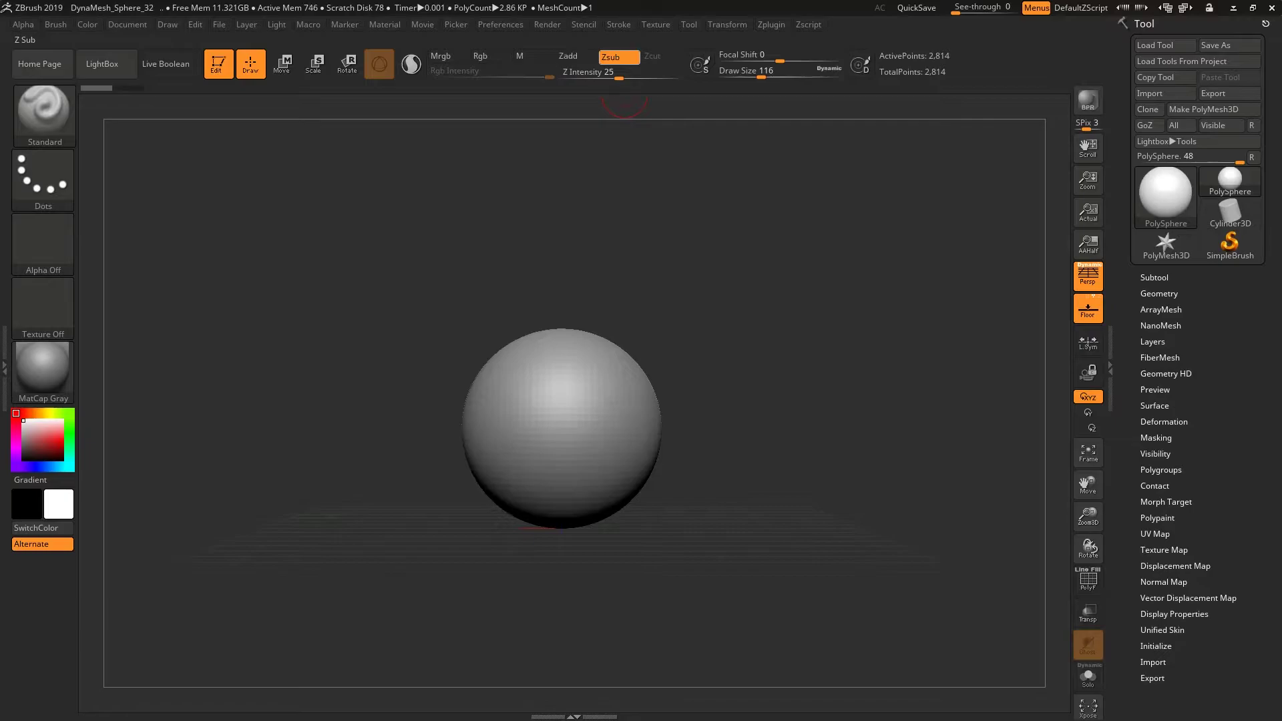
{"action": "mouse_move", "coordinate": [594, 354]}
{"action": "left_mouse_down"}
{"action": "mouse_move", "coordinate": [643, 444]}
{"action": "mouse_move", "coordinate": [588, 377]}
{"action": "left_mouse_up"}
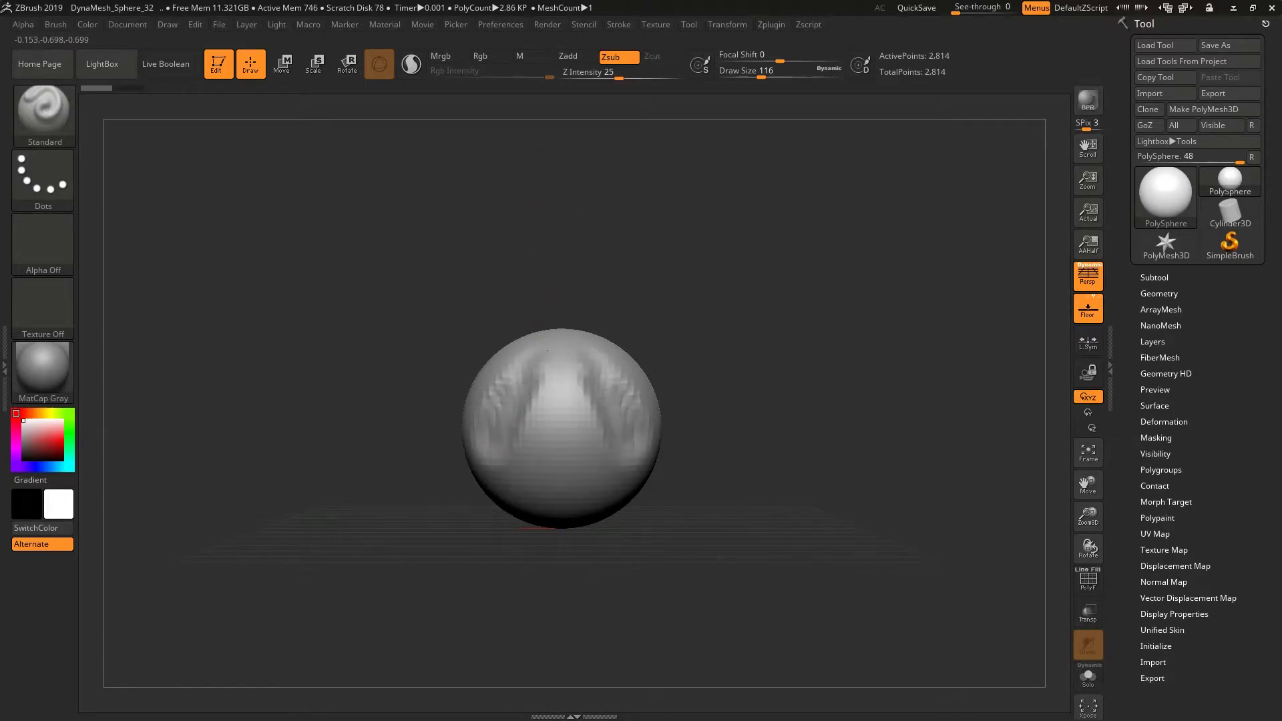
{"action": "left_click_drag", "start_coordinate": [584, 468], "coordinate": [574, 384]}
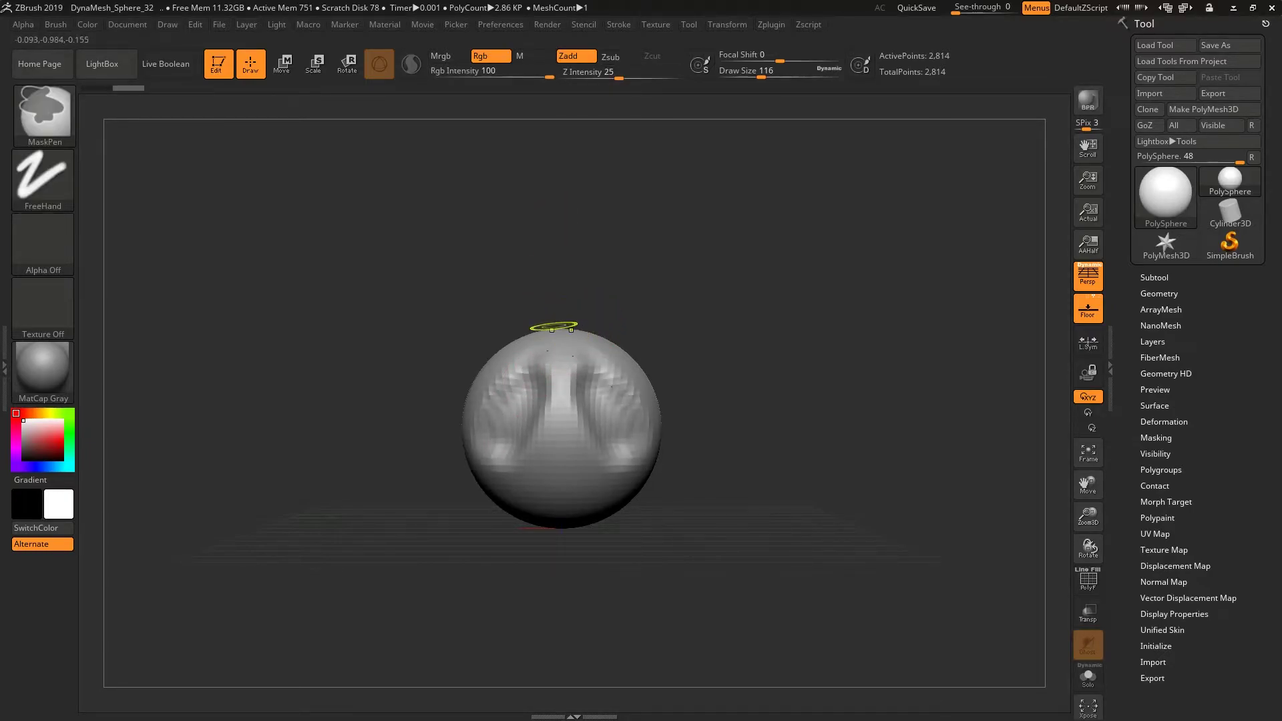
{"action": "left_click_drag", "start_coordinate": [547, 334], "coordinate": [561, 467], "text": "shift"}
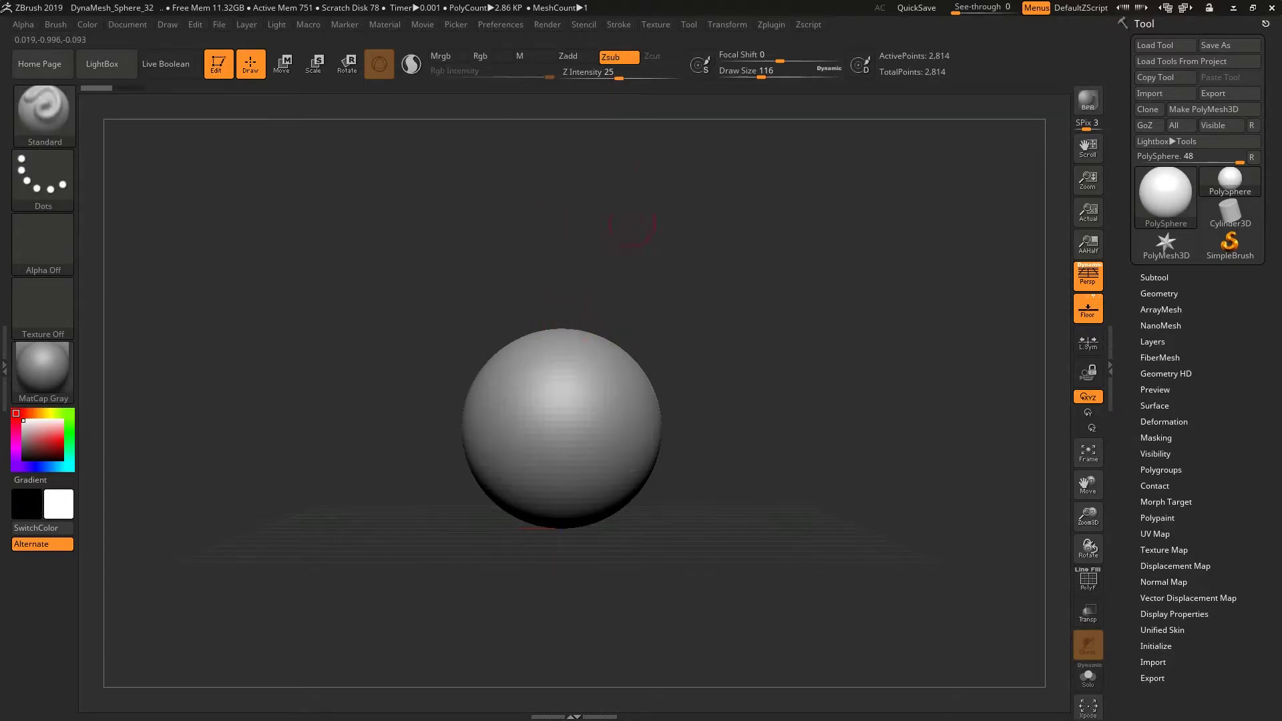
{"action": "left_click", "coordinate": [575, 56]}
{"action": "left_click", "coordinate": [588, 73]}
{"action": "key", "text": "Return"}
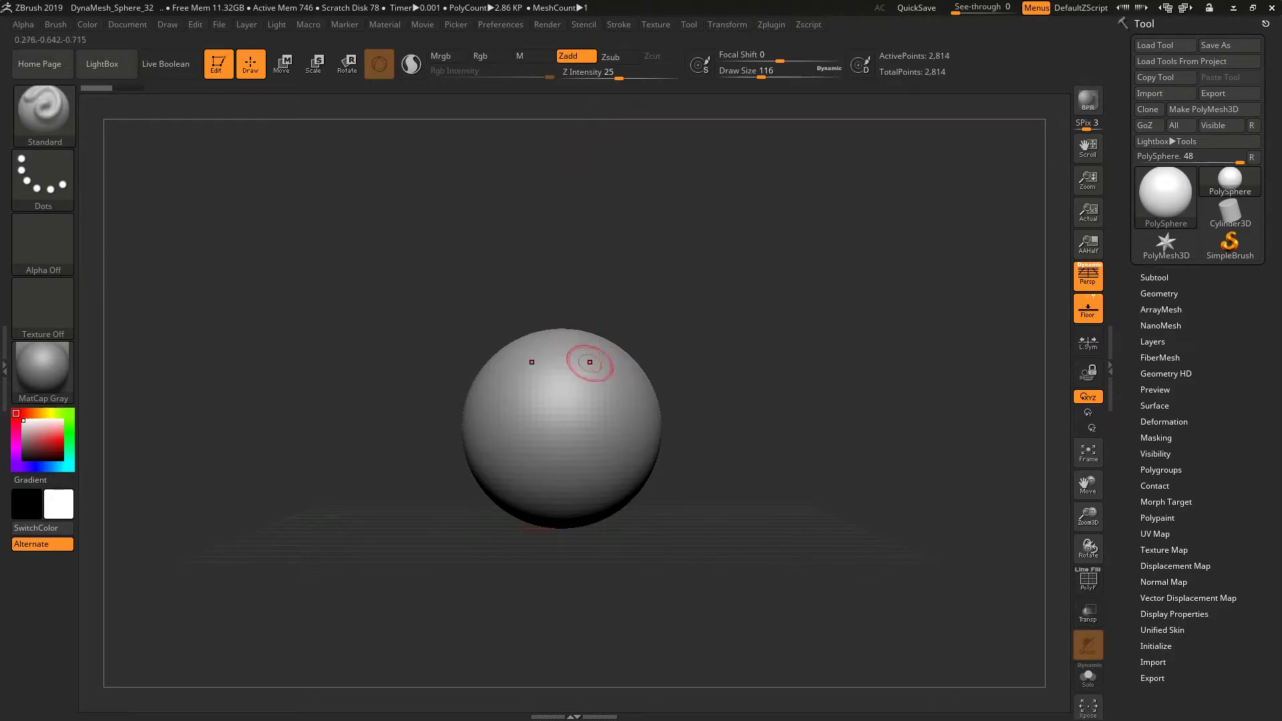
{"action": "mouse_move", "coordinate": [561, 363]}
{"action": "left_mouse_down"}
{"action": "mouse_move", "coordinate": [490, 421]}
{"action": "mouse_move", "coordinate": [508, 407]}
{"action": "left_mouse_up"}
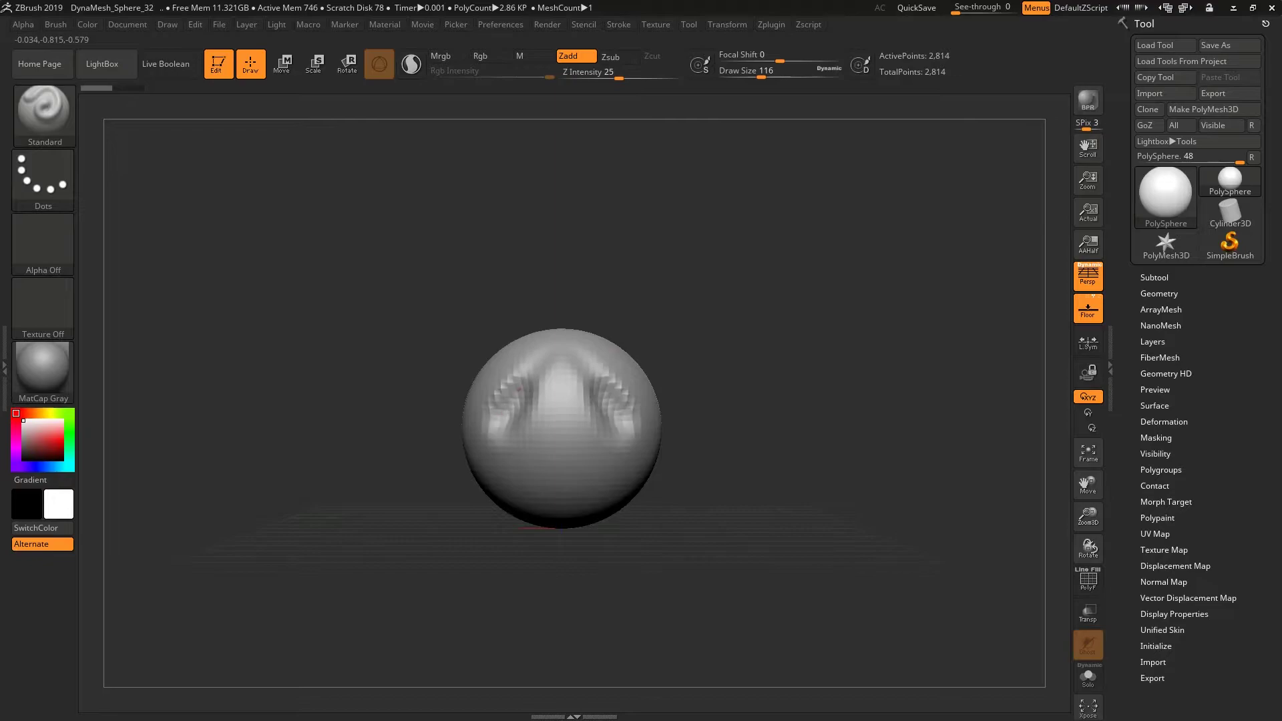
{"action": "mouse_move", "coordinate": [588, 401]}
{"action": "left_mouse_down", "text": "shift"}
{"action": "mouse_move", "coordinate": [573, 343]}
{"action": "mouse_move", "coordinate": [487, 428]}
{"action": "mouse_move", "coordinate": [525, 380]}
{"action": "mouse_move", "coordinate": [488, 437]}
{"action": "mouse_move", "coordinate": [575, 387]}
{"action": "left_mouse_up", "text": "shift"}
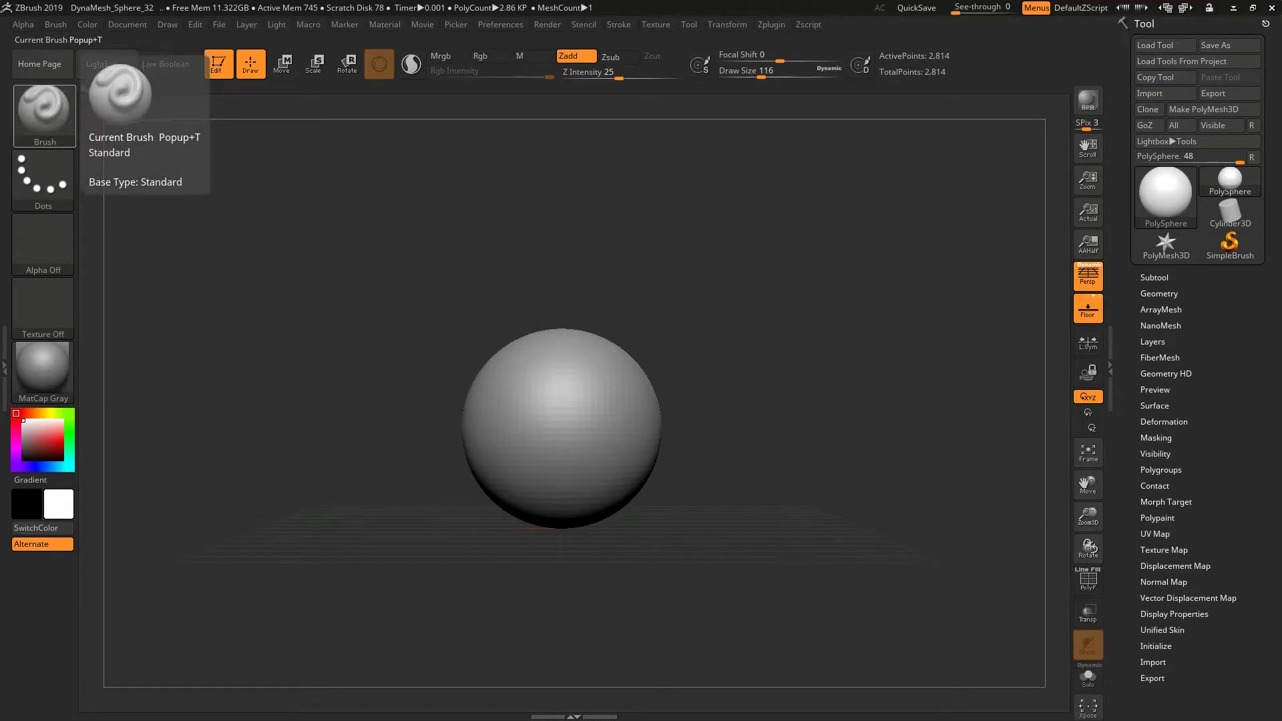
{"action": "left_click", "coordinate": [45, 114]}
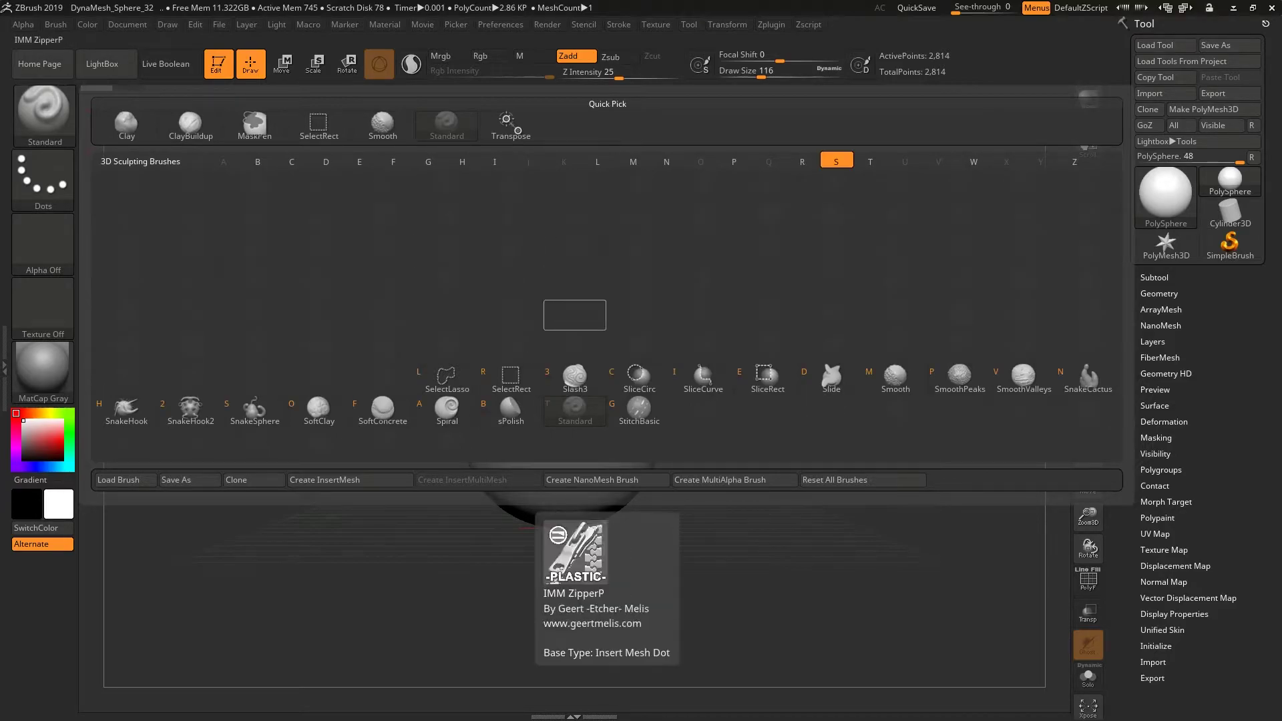
{"action": "left_click", "coordinate": [575, 379]}
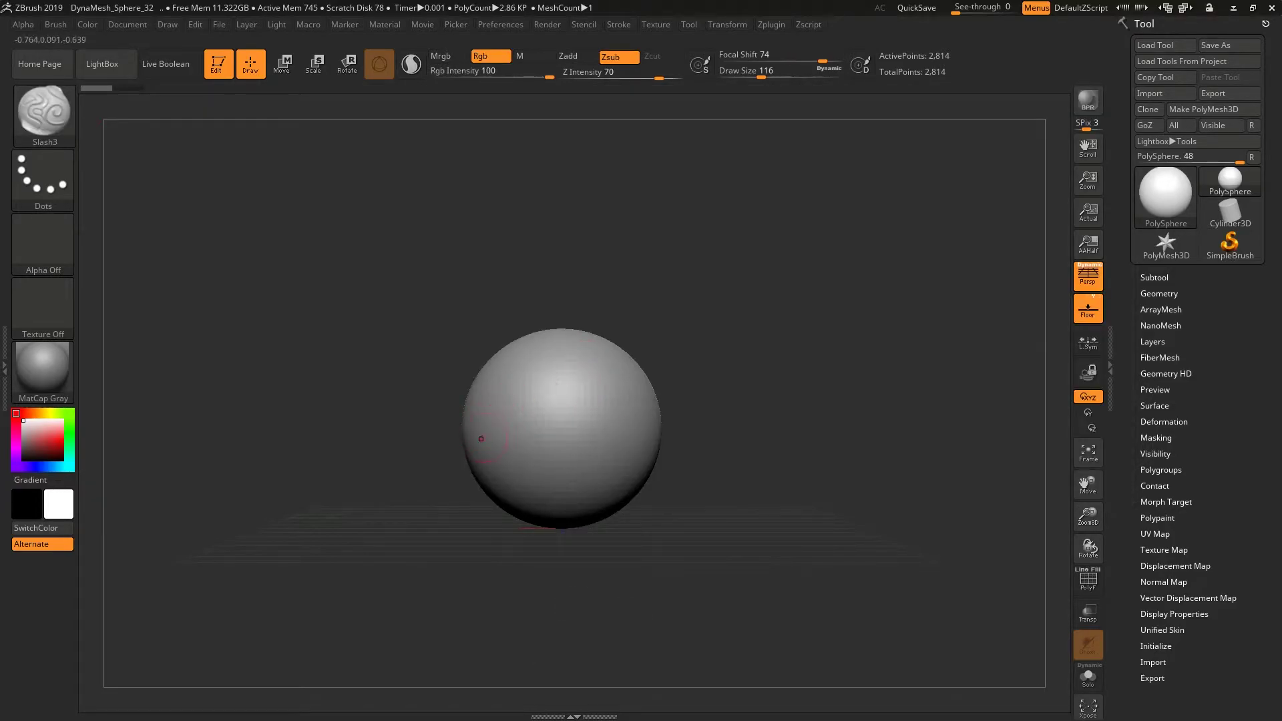
{"action": "left_click_drag", "start_coordinate": [481, 439], "coordinate": [615, 361]}
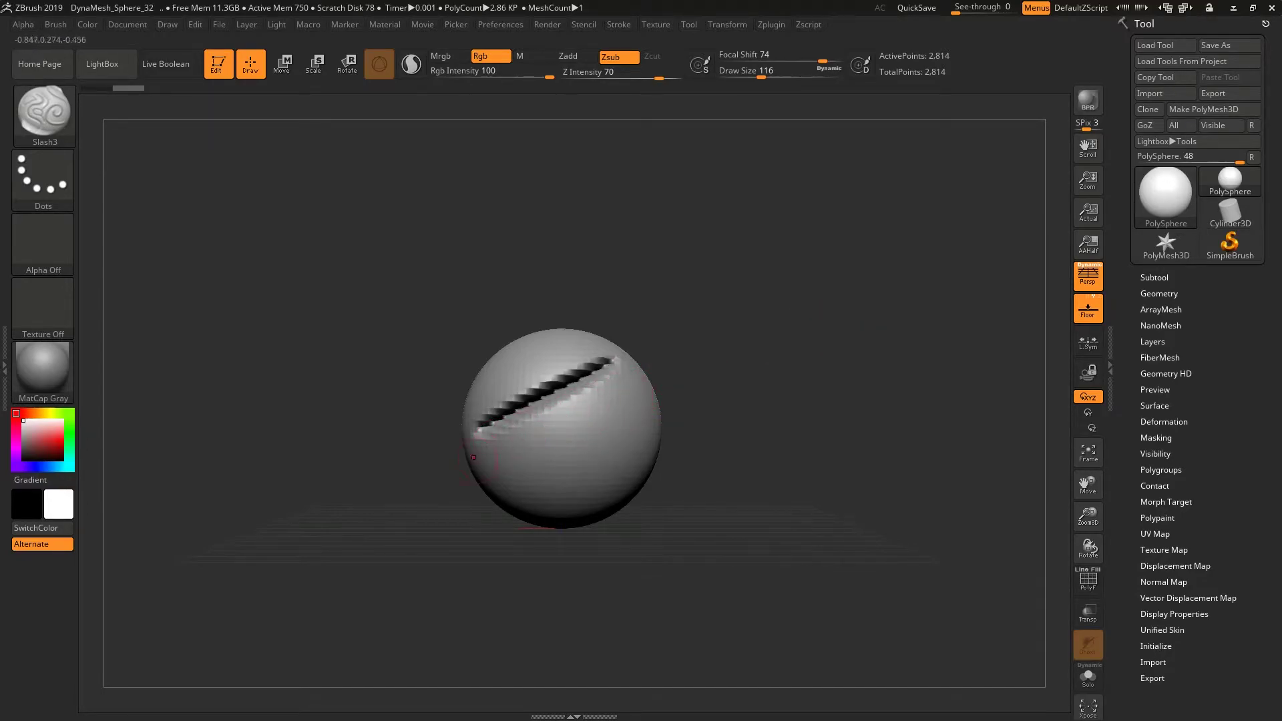
{"action": "left_click_drag", "start_coordinate": [473, 457], "coordinate": [637, 389]}
{"action": "left_click_drag", "start_coordinate": [801, 468], "coordinate": [868, 434]}
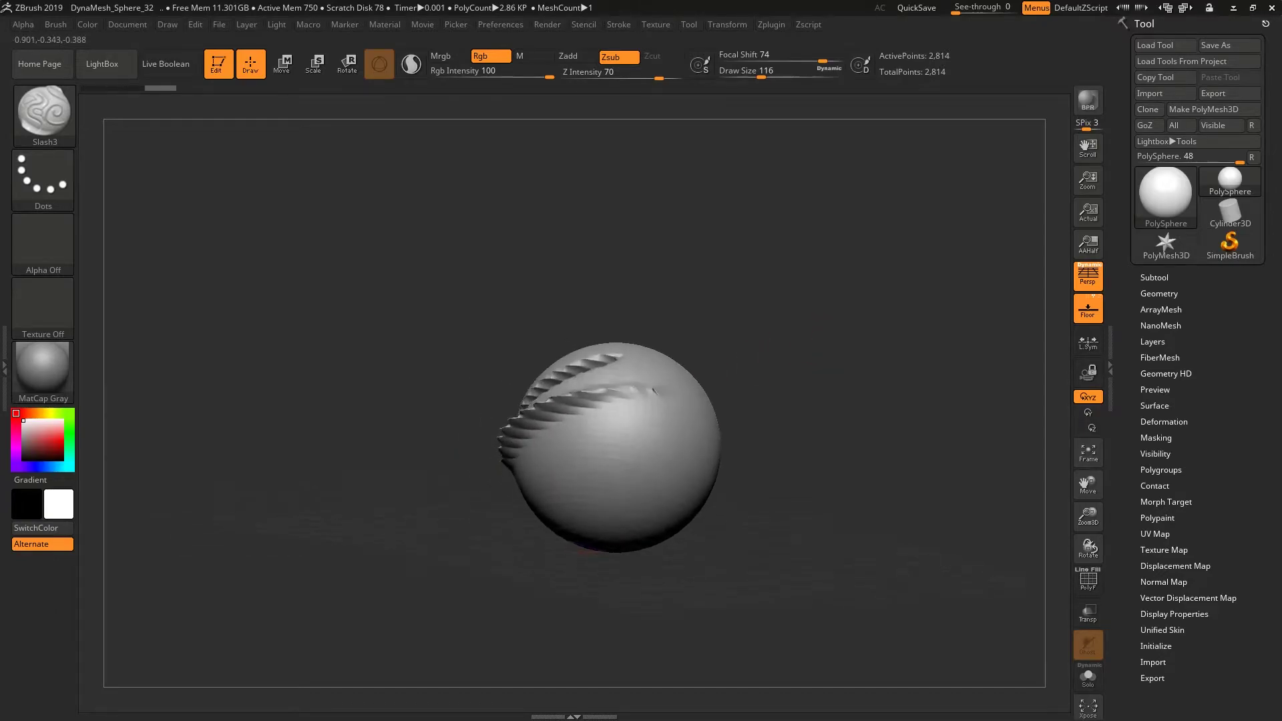
{"action": "key", "text": "ctrl+z"}
{"action": "key", "text": "ctrl+z"}
{"action": "key", "text": "ctrl+z"}
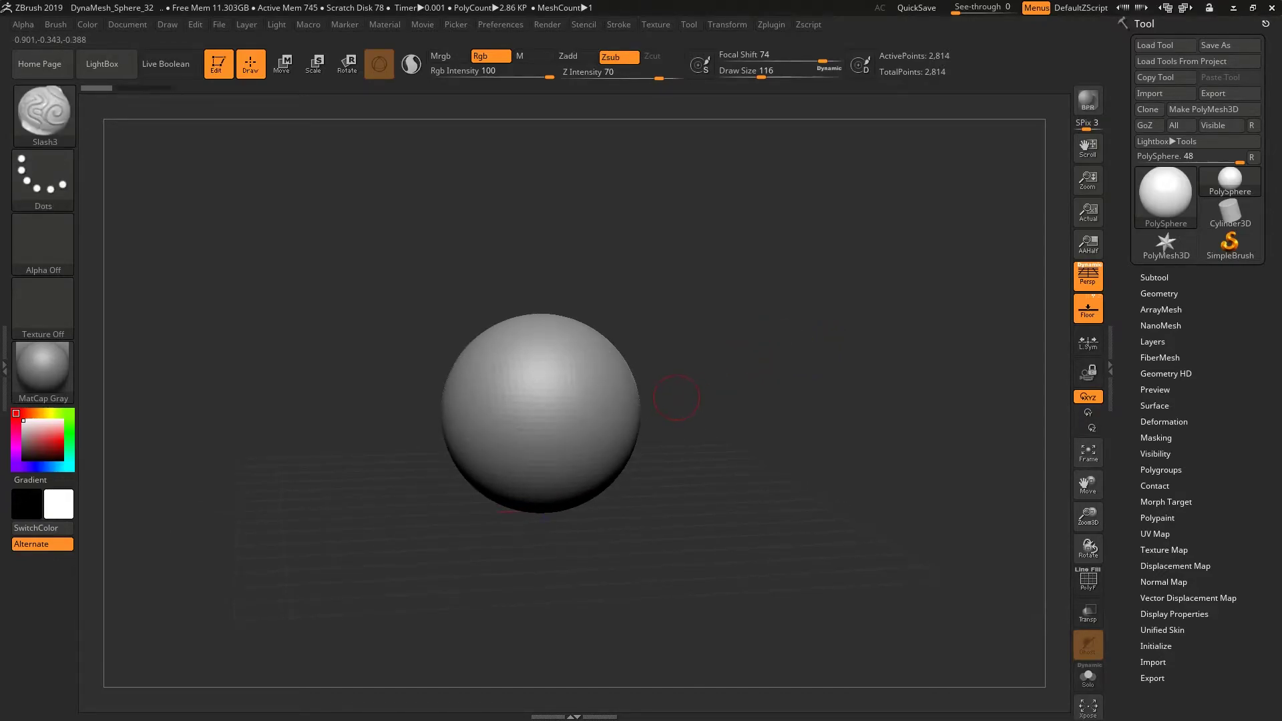
{"action": "key", "text": "ctrl+shift+z"}
{"action": "key", "text": "ctrl+shift+z"}
{"action": "key", "text": "ctrl+z"}
{"action": "key", "text": "ctrl+shift+z"}
{"action": "key", "text": "ctrl+shift+z"}
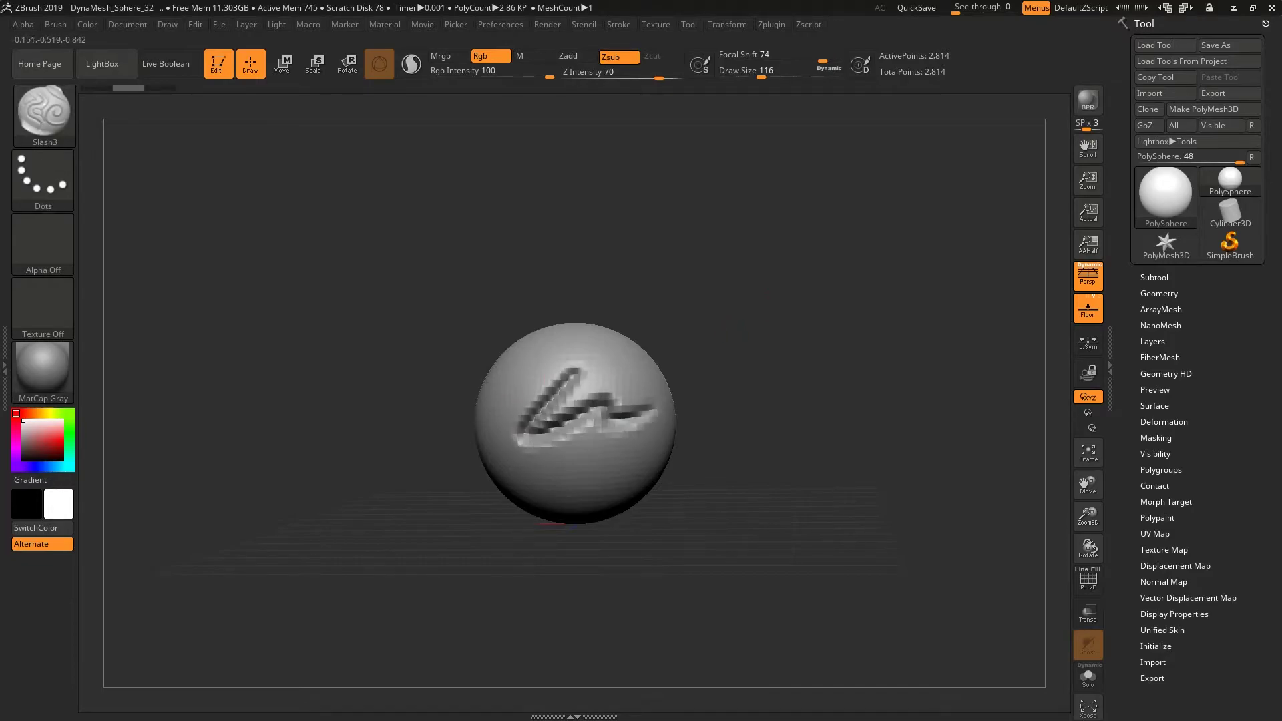
{"action": "key", "text": "ctrl+z"}
{"action": "key", "text": "ctrl+z"}
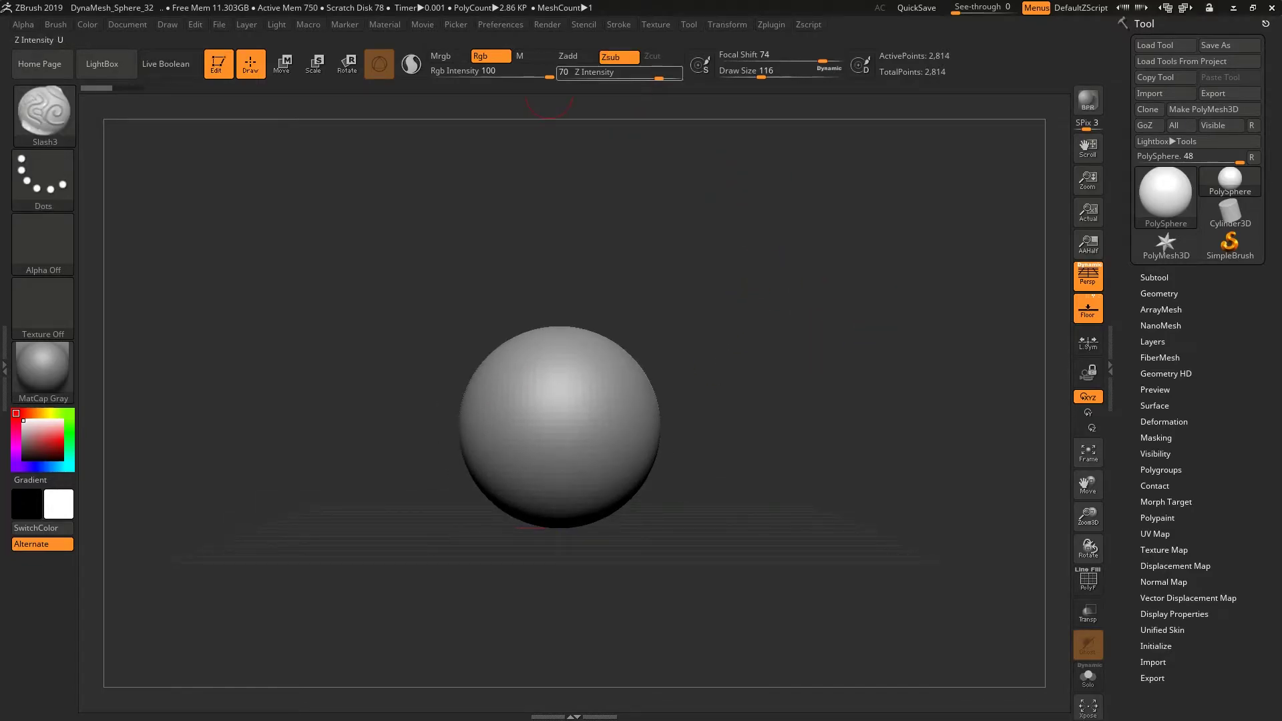
{"action": "key", "text": "Return"}
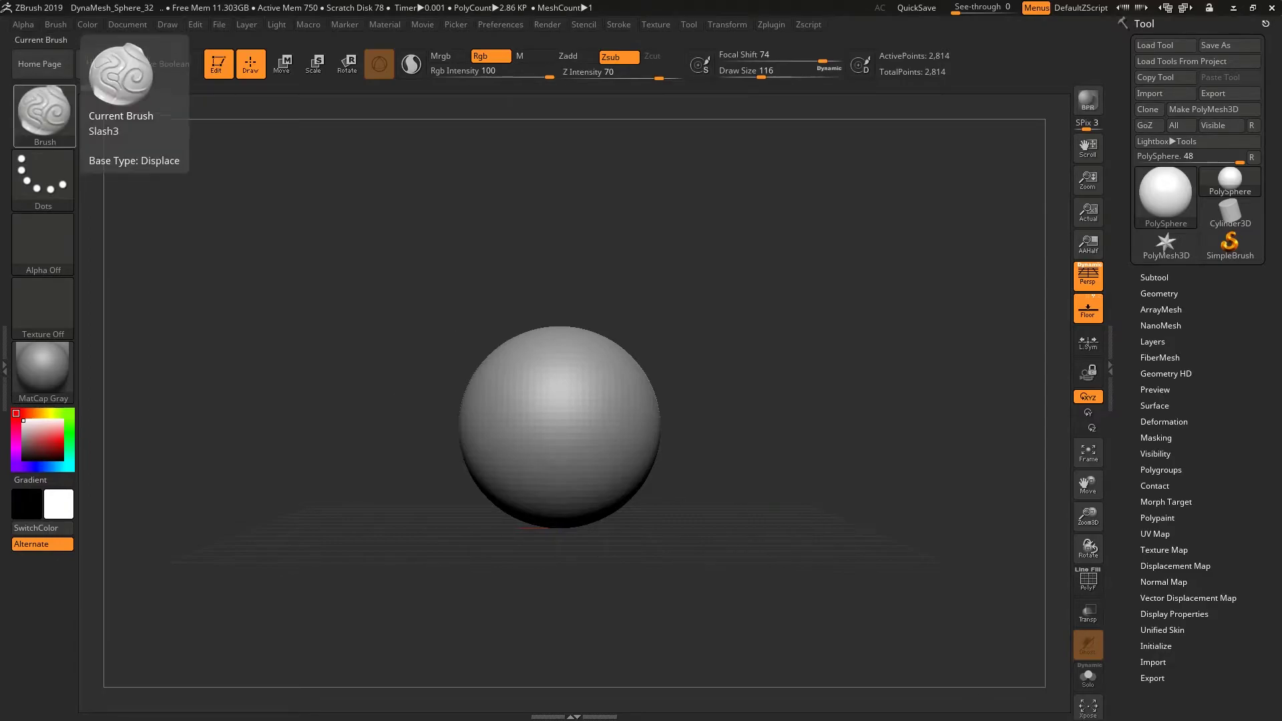
{"action": "left_click", "coordinate": [43, 111]}
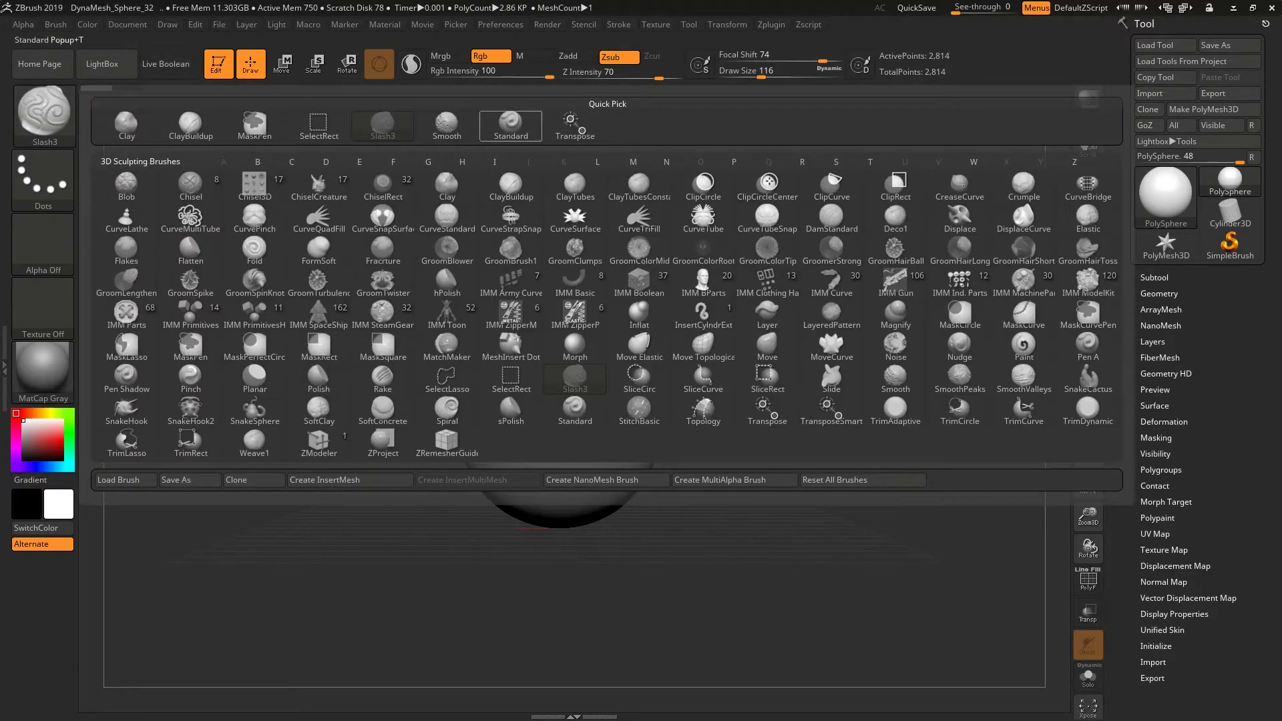
{"action": "left_click", "coordinate": [511, 122]}
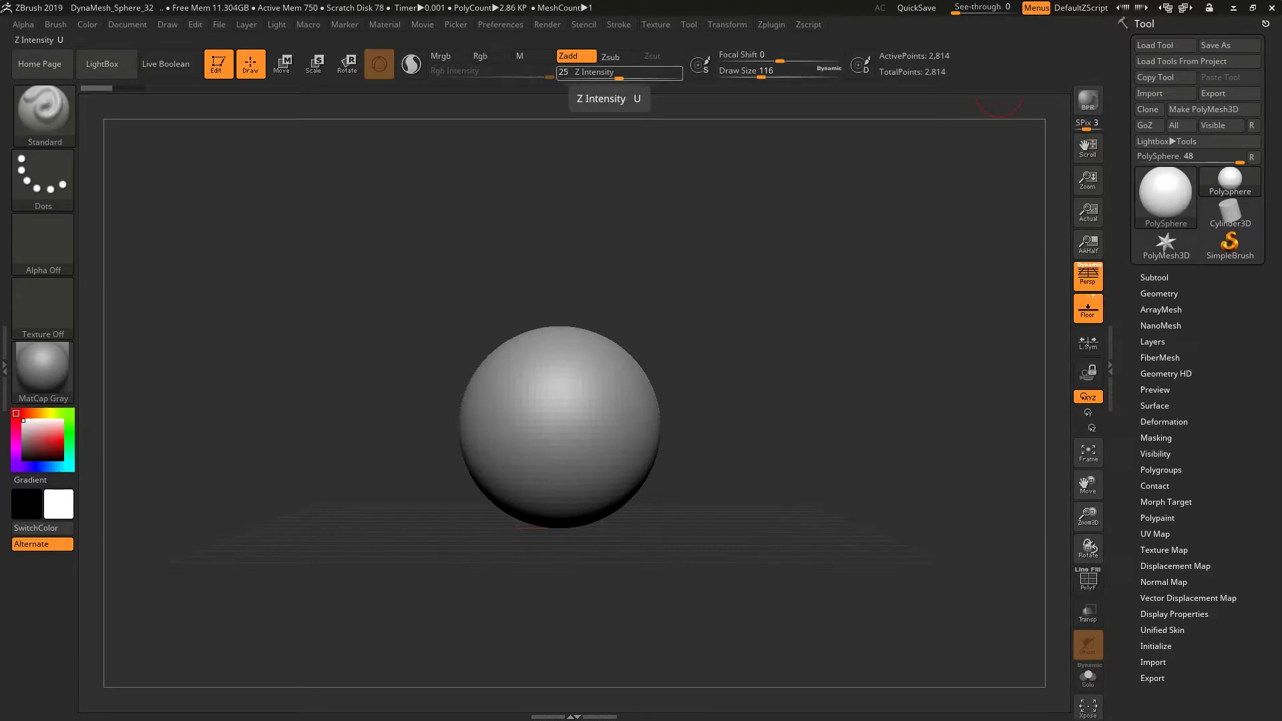
Step: Sculpt three test strokes across the sphere, undoing each one
{"action": "mouse_move", "coordinate": [507, 360]}
{"action": "left_mouse_down"}
{"action": "mouse_move", "coordinate": [601, 401]}
{"action": "mouse_move", "coordinate": [587, 444]}
{"action": "left_mouse_up"}
{"action": "key", "text": "ctrl+z"}
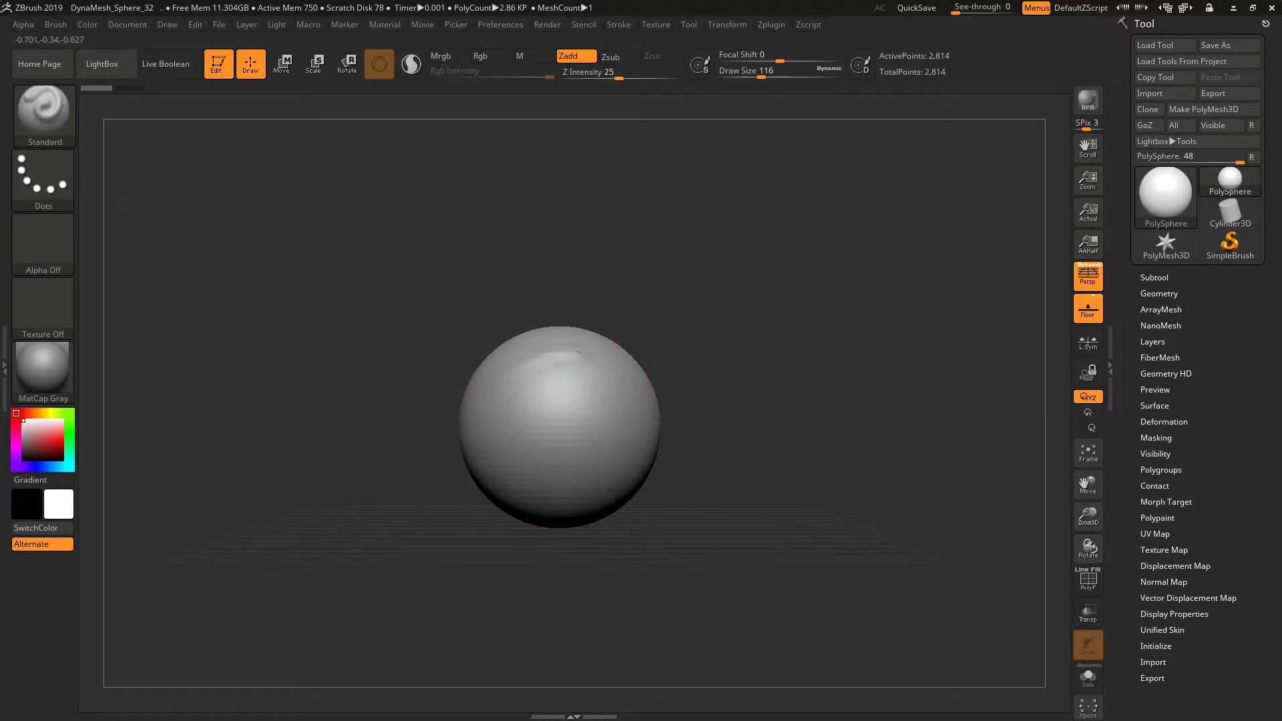
{"action": "mouse_move", "coordinate": [529, 373]}
{"action": "left_mouse_down"}
{"action": "mouse_move", "coordinate": [587, 428]}
{"action": "mouse_move", "coordinate": [601, 494]}
{"action": "left_mouse_up"}
{"action": "key", "text": "ctrl+z"}
{"action": "mouse_move", "coordinate": [526, 376]}
{"action": "left_mouse_down"}
{"action": "mouse_move", "coordinate": [535, 419]}
{"action": "mouse_move", "coordinate": [601, 494]}
{"action": "left_mouse_up"}
{"action": "key", "text": "ctrl+z"}
Step: Set Z Intensity to 27, then rebuild the sphere at 11,346 points
{"action": "key", "text": "u"}
{"action": "key", "text": "Return"}
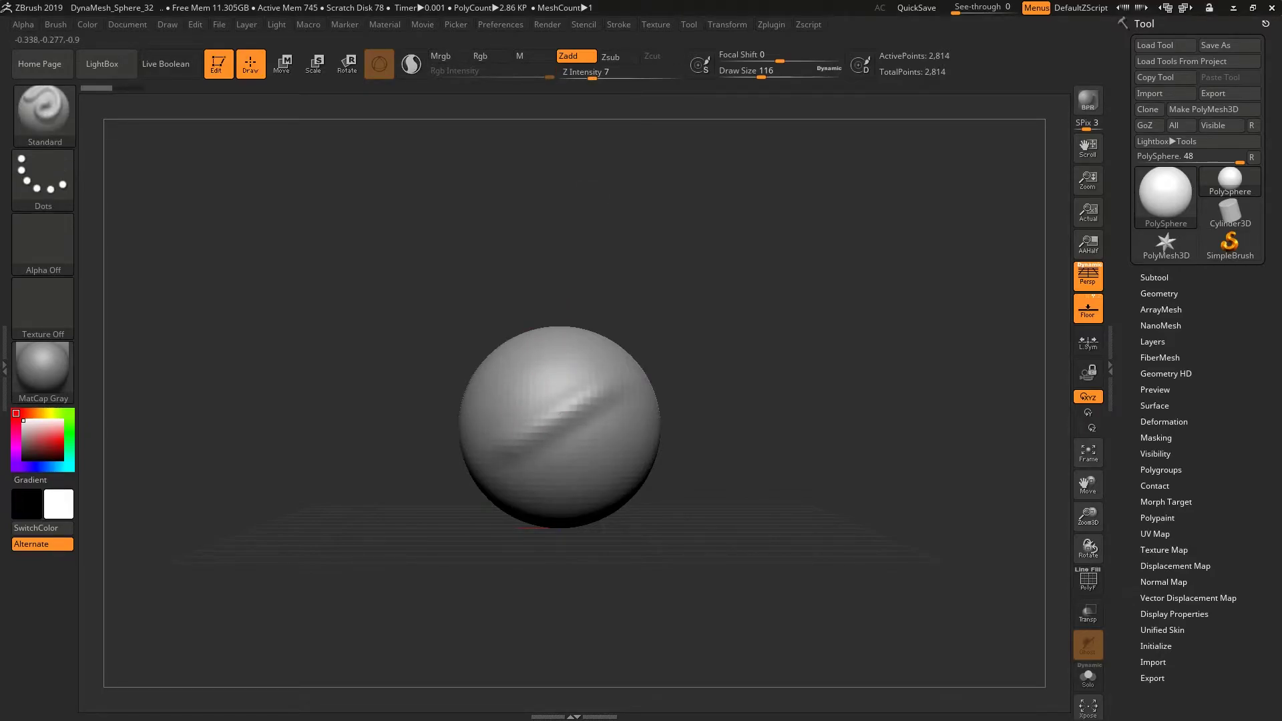
{"action": "key", "text": "ctrl"}
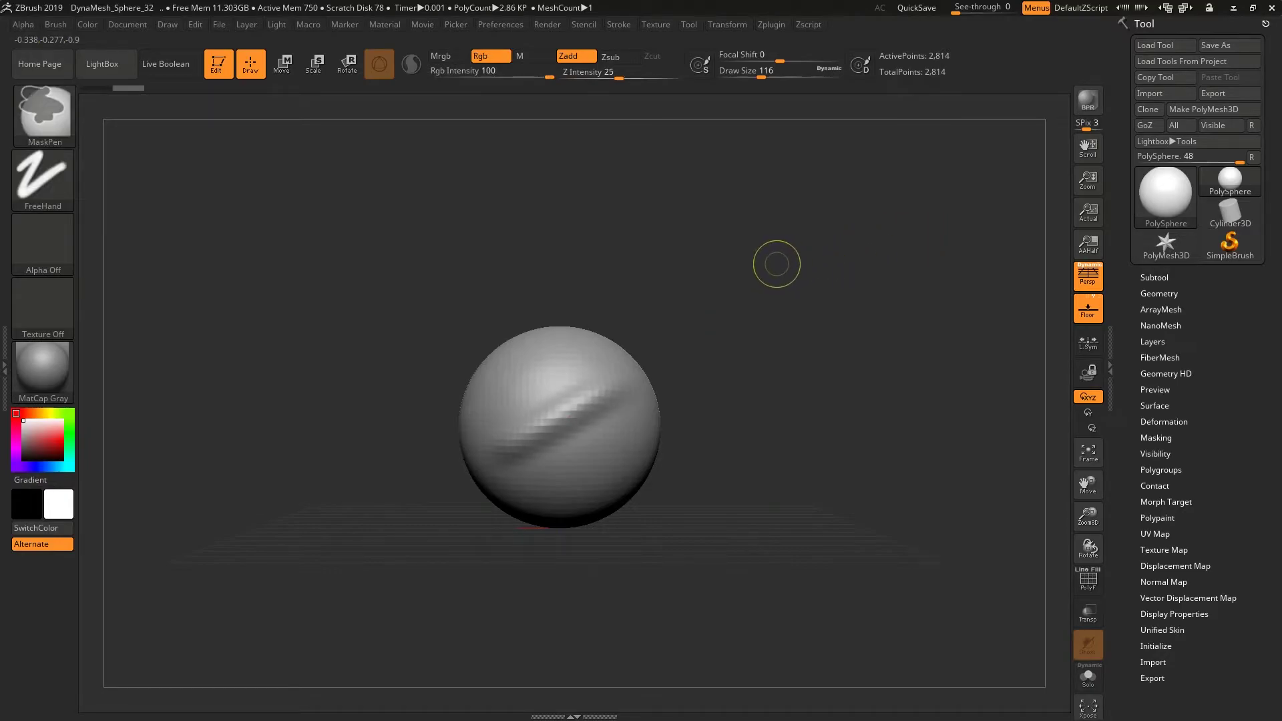
{"action": "left_click_drag", "start_coordinate": [730, 300], "coordinate": [723, 277], "text": "ctrl"}
{"action": "type", "text": "27"}
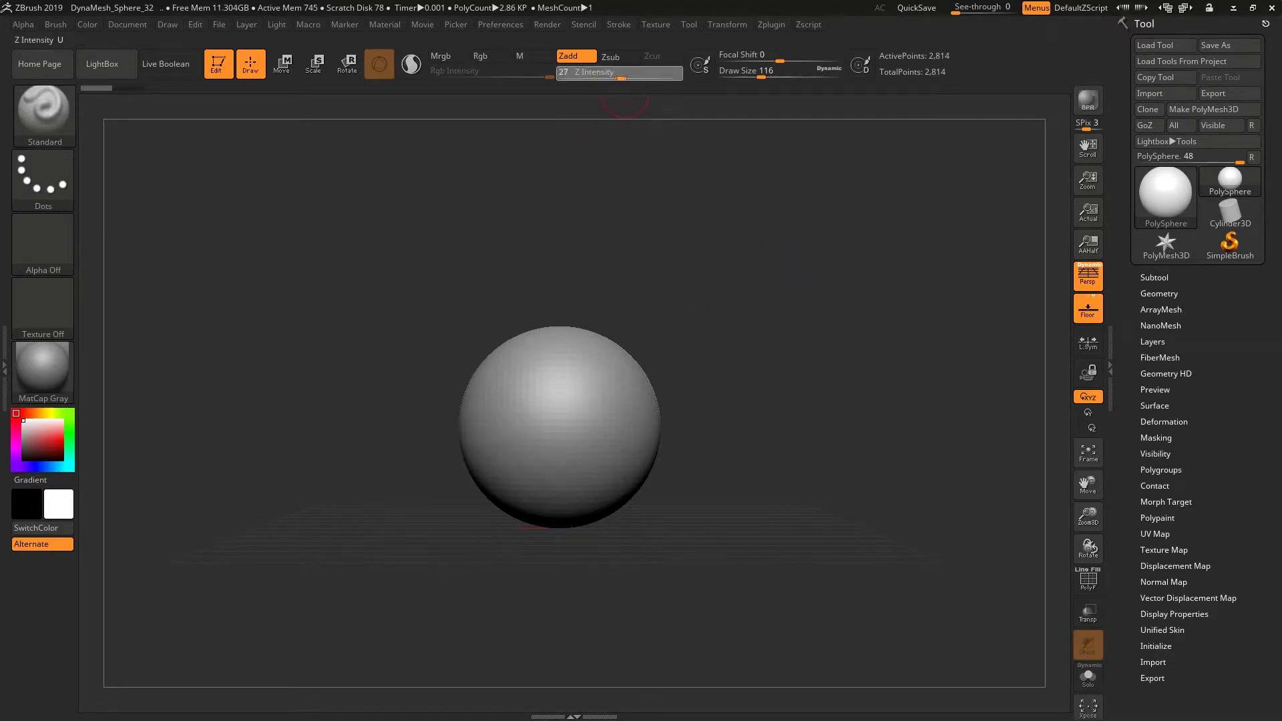
{"action": "key", "text": "Return"}
{"action": "left_click_drag", "start_coordinate": [508, 374], "coordinate": [634, 461]}
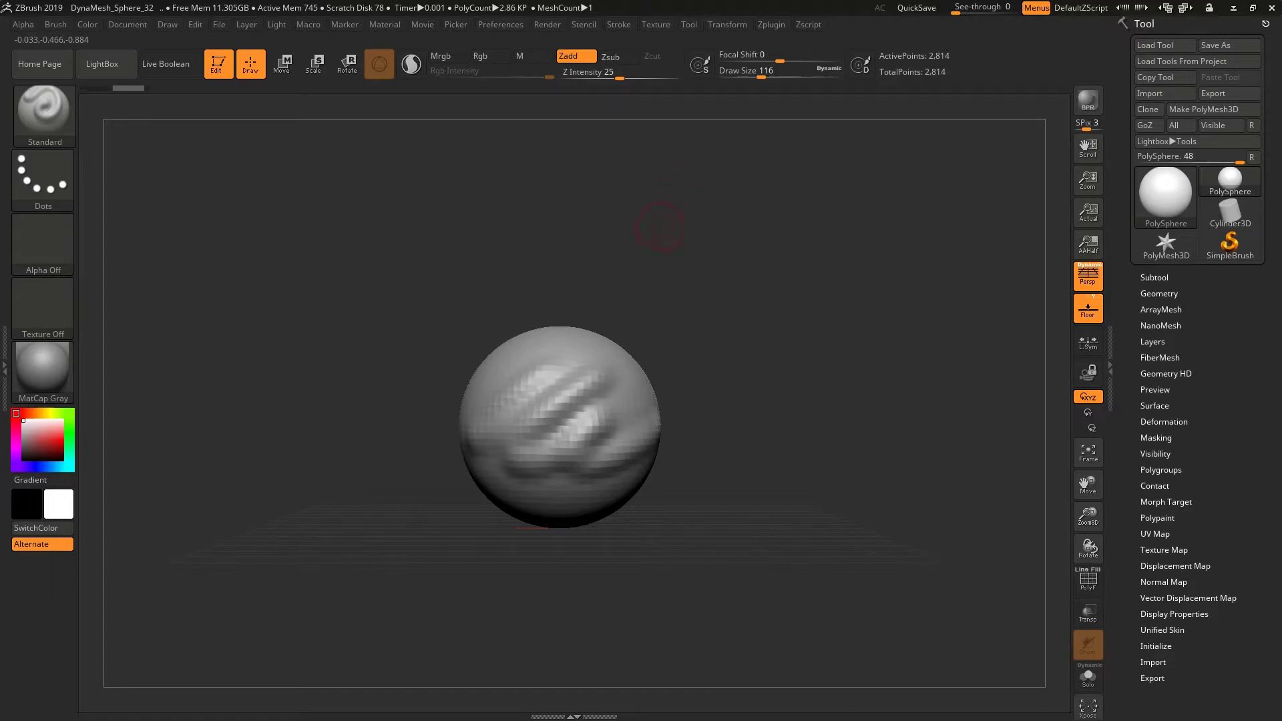
{"action": "key", "text": "ctrl+z"}
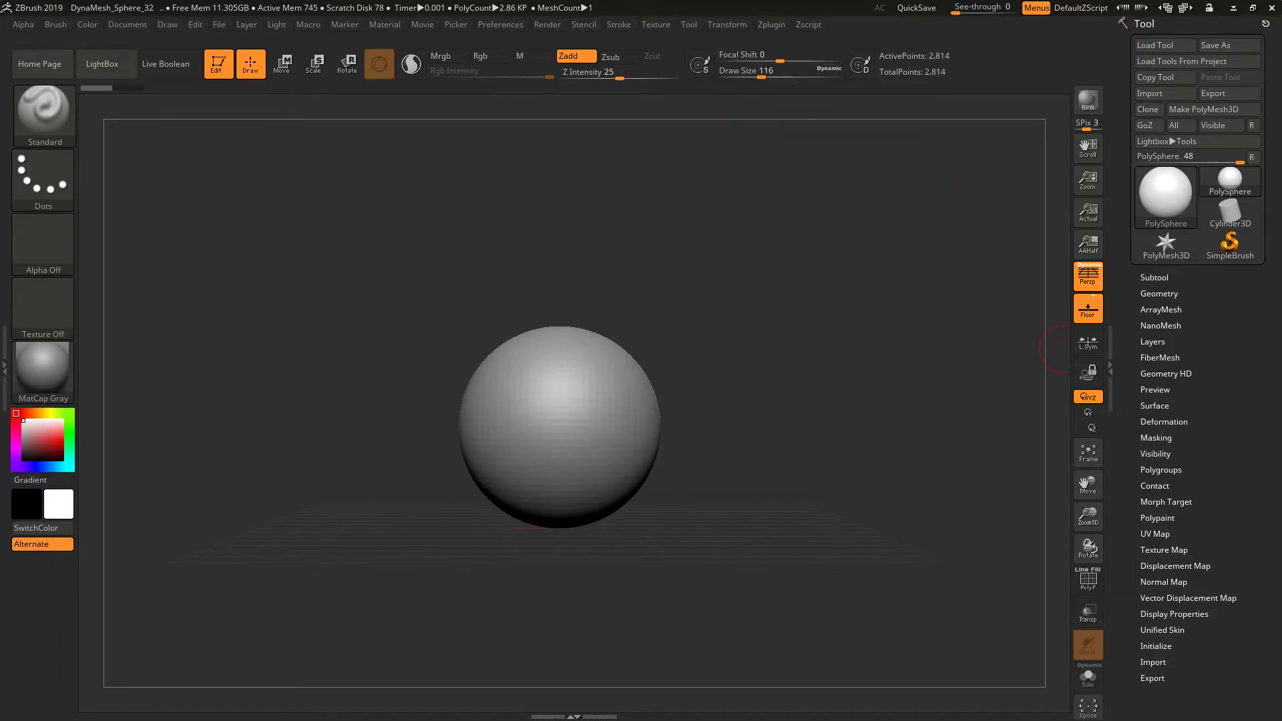
{"action": "key", "text": "ctrl+d"}
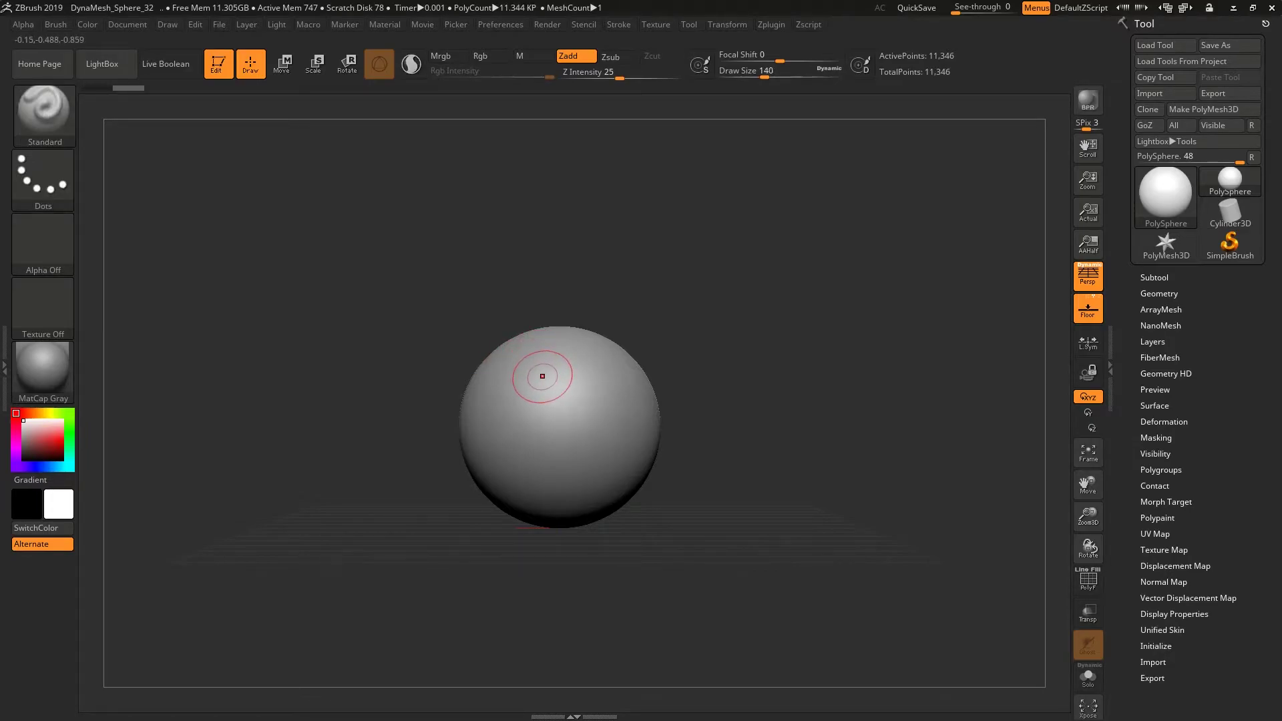
Step: Enlarge the brush to 140 and try focal shift -100 with an undone stroke
{"action": "key", "text": "bracketright"}
{"action": "mouse_move", "coordinate": [564, 411]}
{"action": "left_mouse_down"}
{"action": "mouse_move", "coordinate": [558, 388]}
{"action": "mouse_move", "coordinate": [545, 432]}
{"action": "left_mouse_up"}
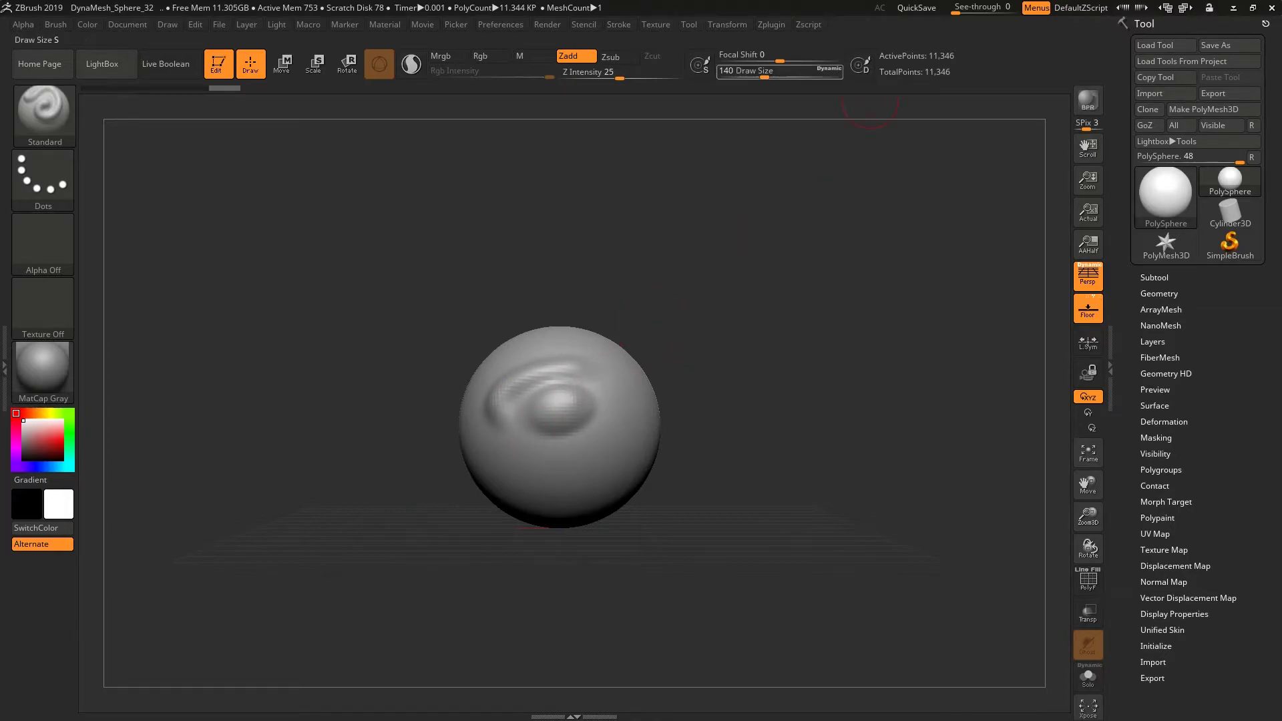
{"action": "left_click_drag", "start_coordinate": [782, 57], "coordinate": [809, 58]}
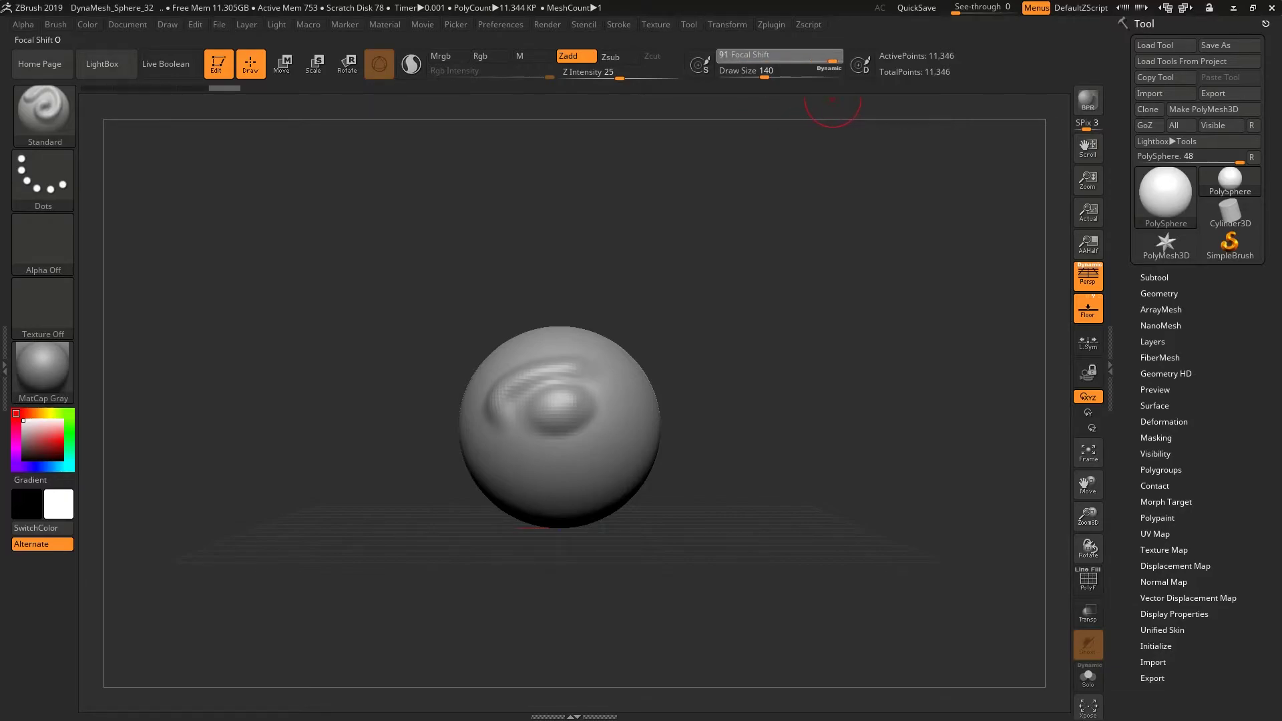
{"action": "left_click_drag", "start_coordinate": [727, 99], "coordinate": [717, 100]}
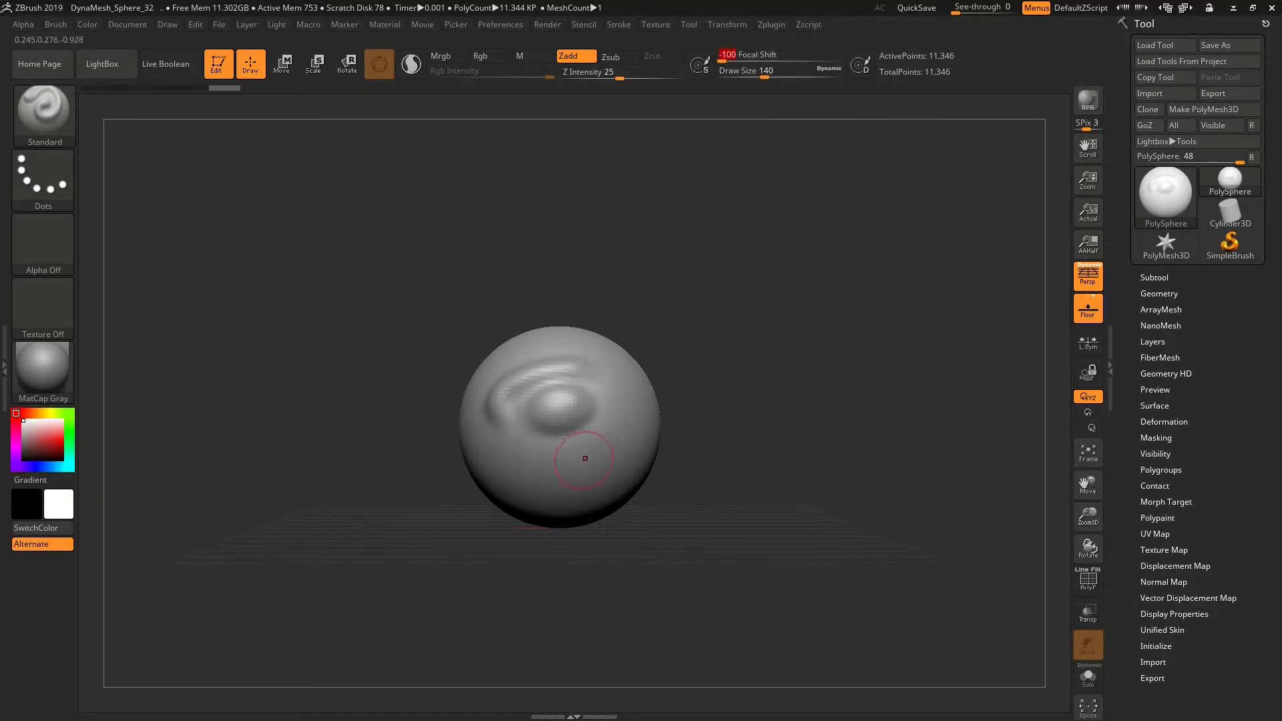
{"action": "left_click_drag", "start_coordinate": [527, 478], "coordinate": [645, 394]}
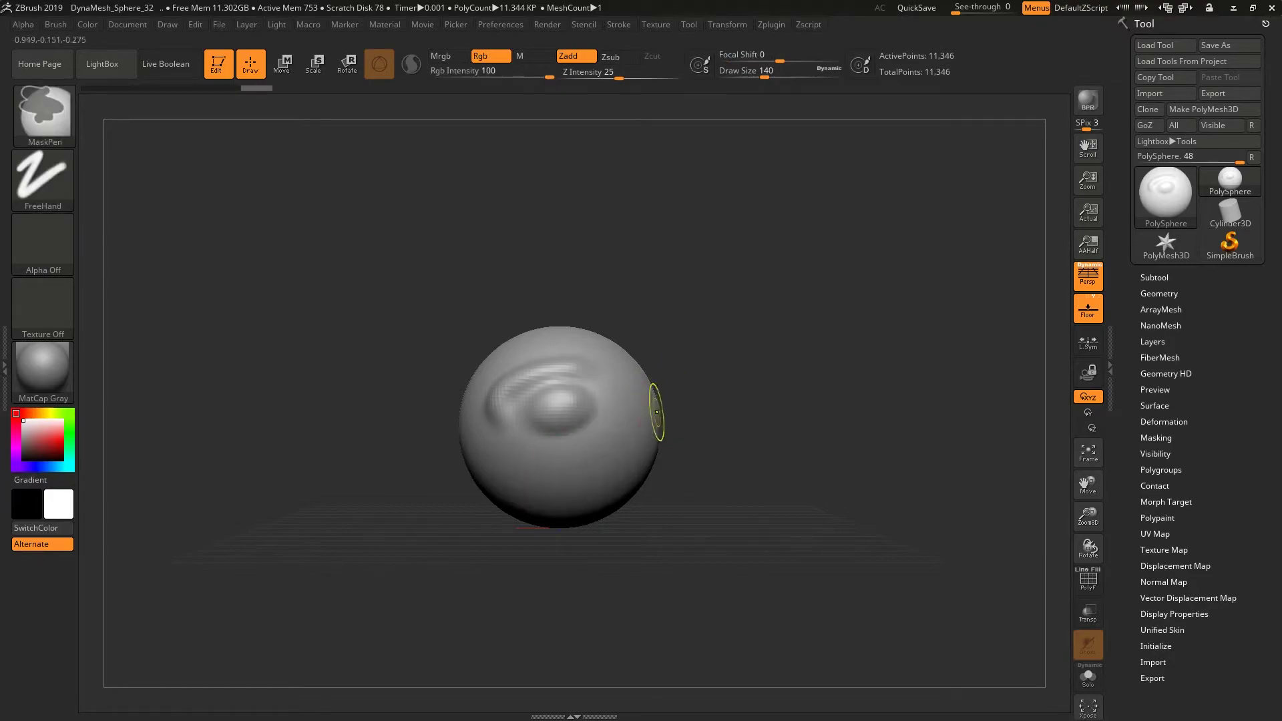
{"action": "key", "text": "ctrl+z"}
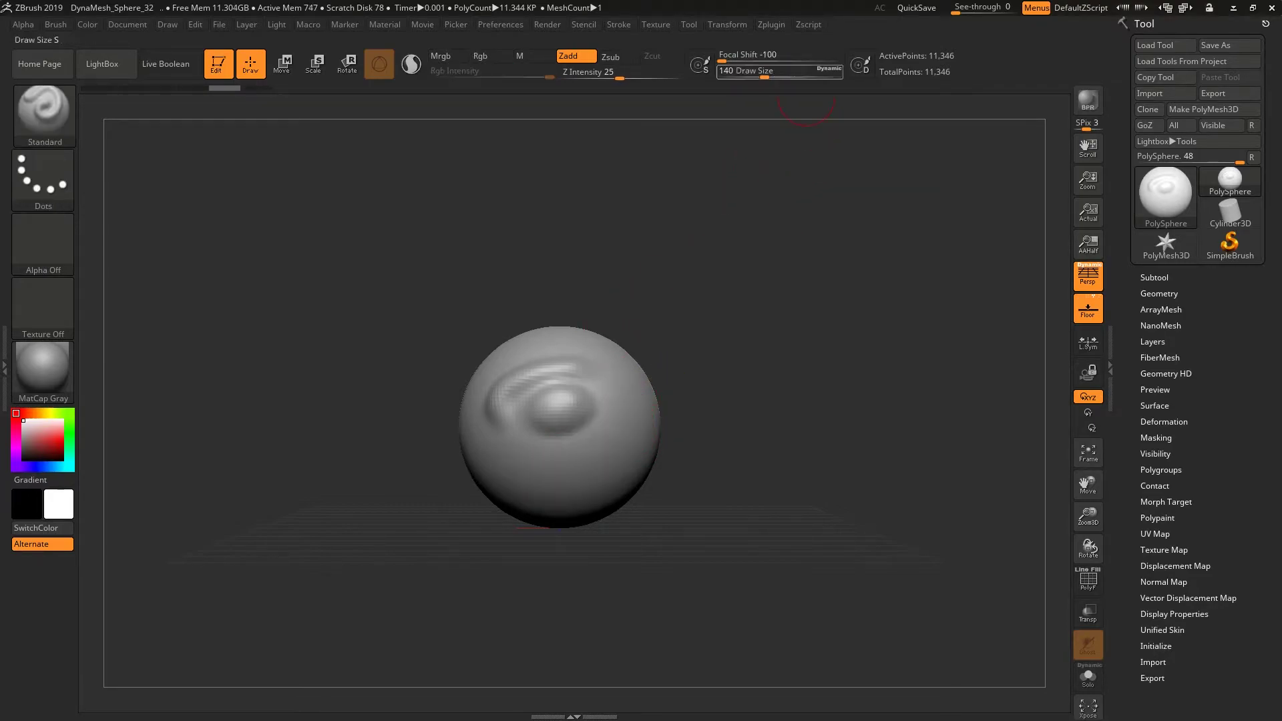
Step: Set focal shift to -67, sculpt trial strokes, and undo them
{"action": "left_click_drag", "start_coordinate": [743, 100], "coordinate": [740, 101]}
{"action": "left_click_drag", "start_coordinate": [634, 407], "coordinate": [561, 477]}
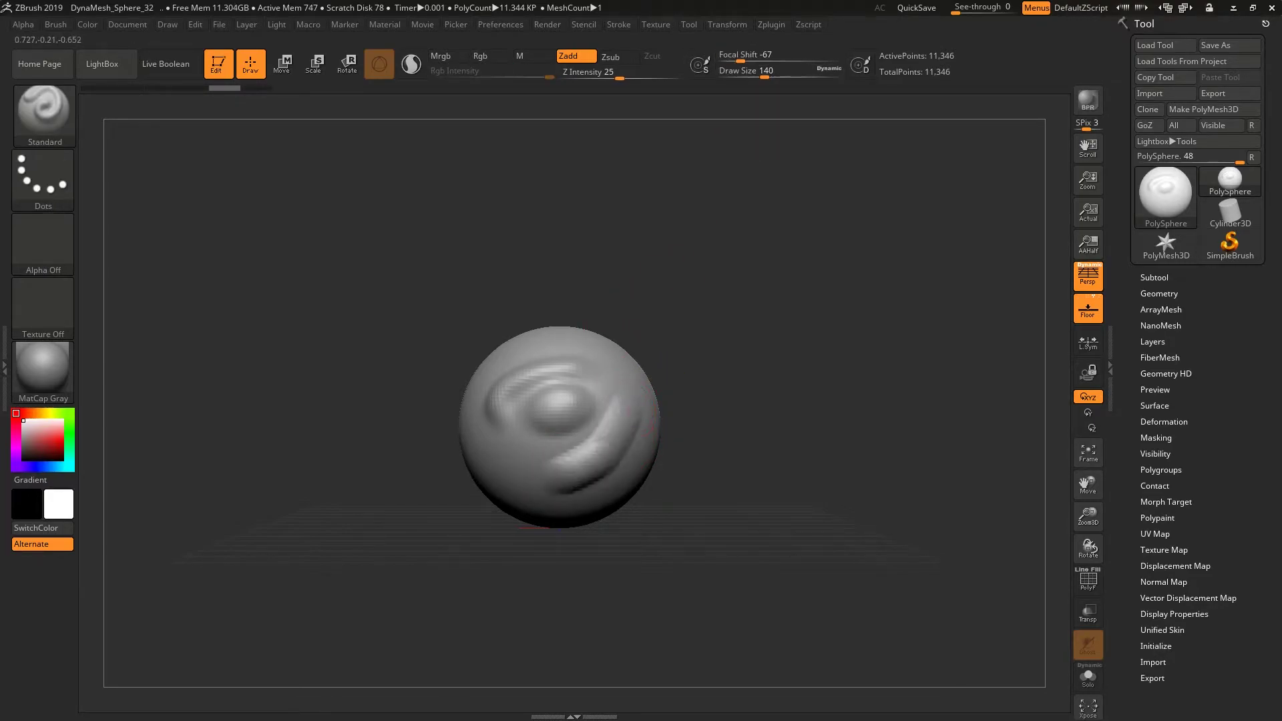
{"action": "key", "text": "ctrl+z"}
{"action": "left_click_drag", "start_coordinate": [632, 408], "coordinate": [574, 468]}
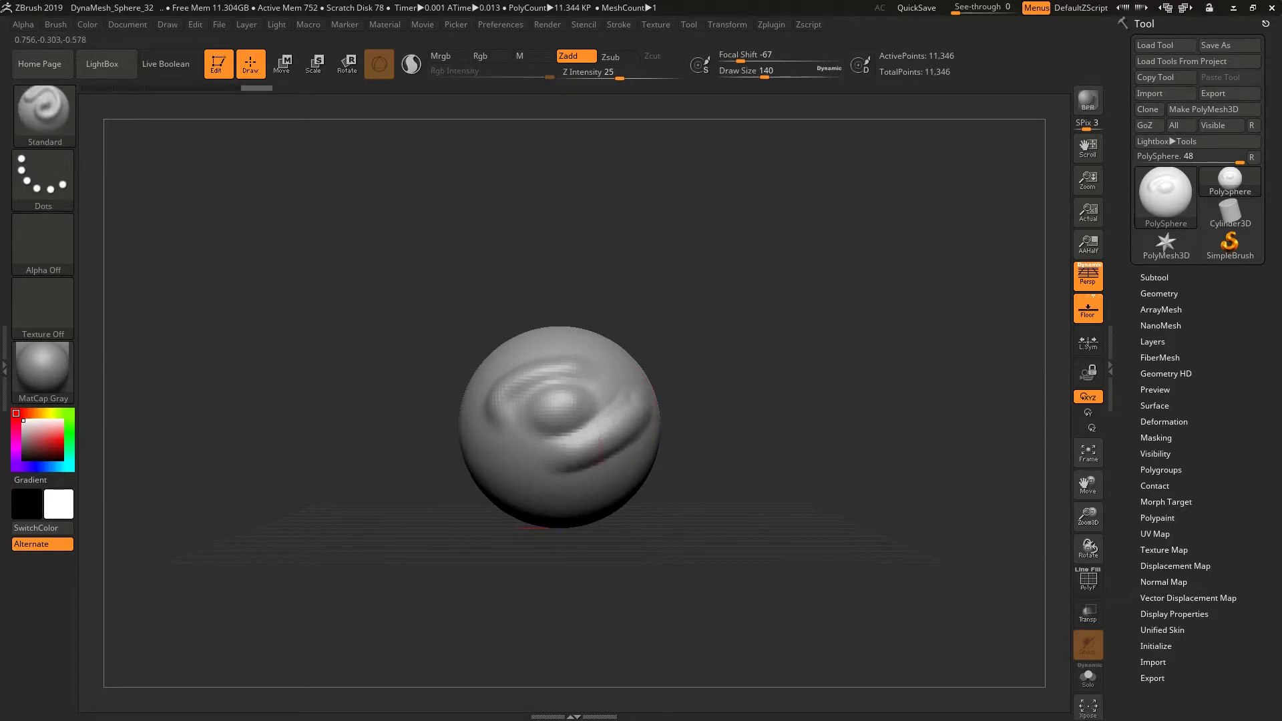
{"action": "left_click_drag", "start_coordinate": [641, 401], "coordinate": [588, 481]}
{"action": "left_click_drag", "start_coordinate": [651, 380], "coordinate": [588, 494]}
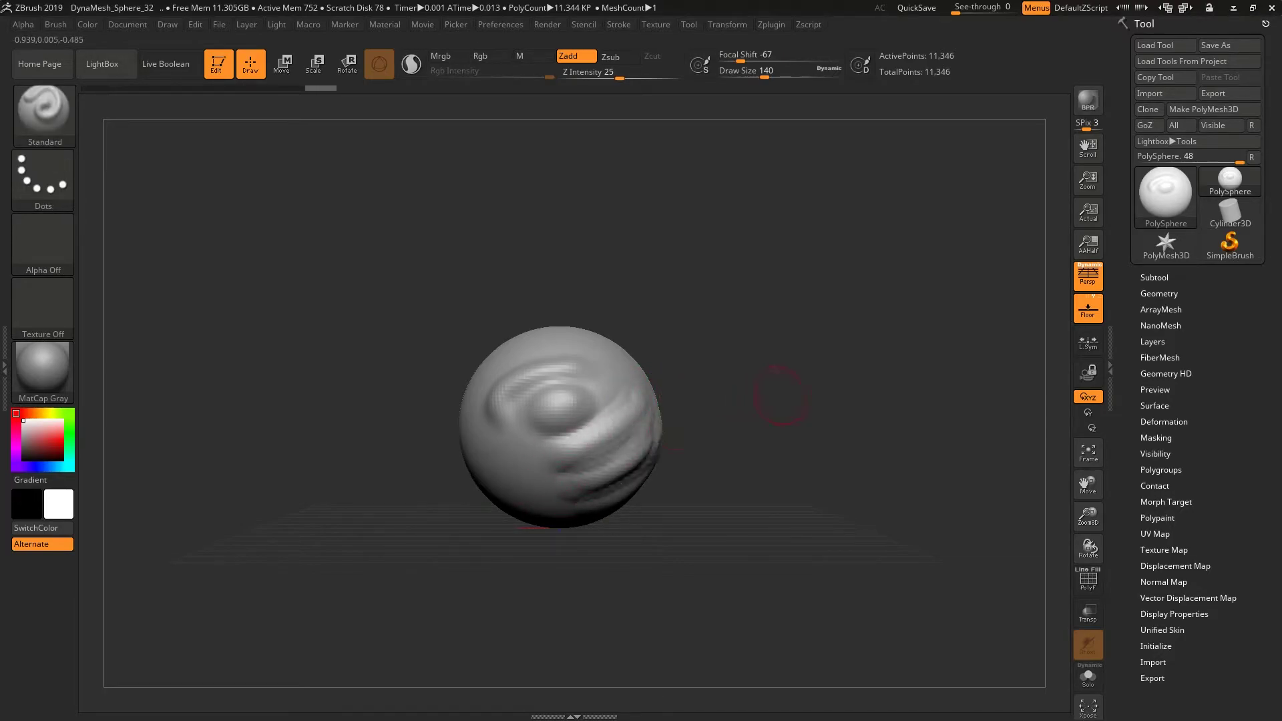
{"action": "mouse_move", "coordinate": [758, 401]}
{"action": "left_mouse_down"}
{"action": "mouse_move", "coordinate": [694, 449]}
{"action": "mouse_move", "coordinate": [705, 401]}
{"action": "mouse_move", "coordinate": [849, 329]}
{"action": "mouse_move", "coordinate": [792, 332]}
{"action": "left_mouse_up"}
{"action": "key", "text": "ctrl+z"}
{"action": "key", "text": "ctrl+z"}
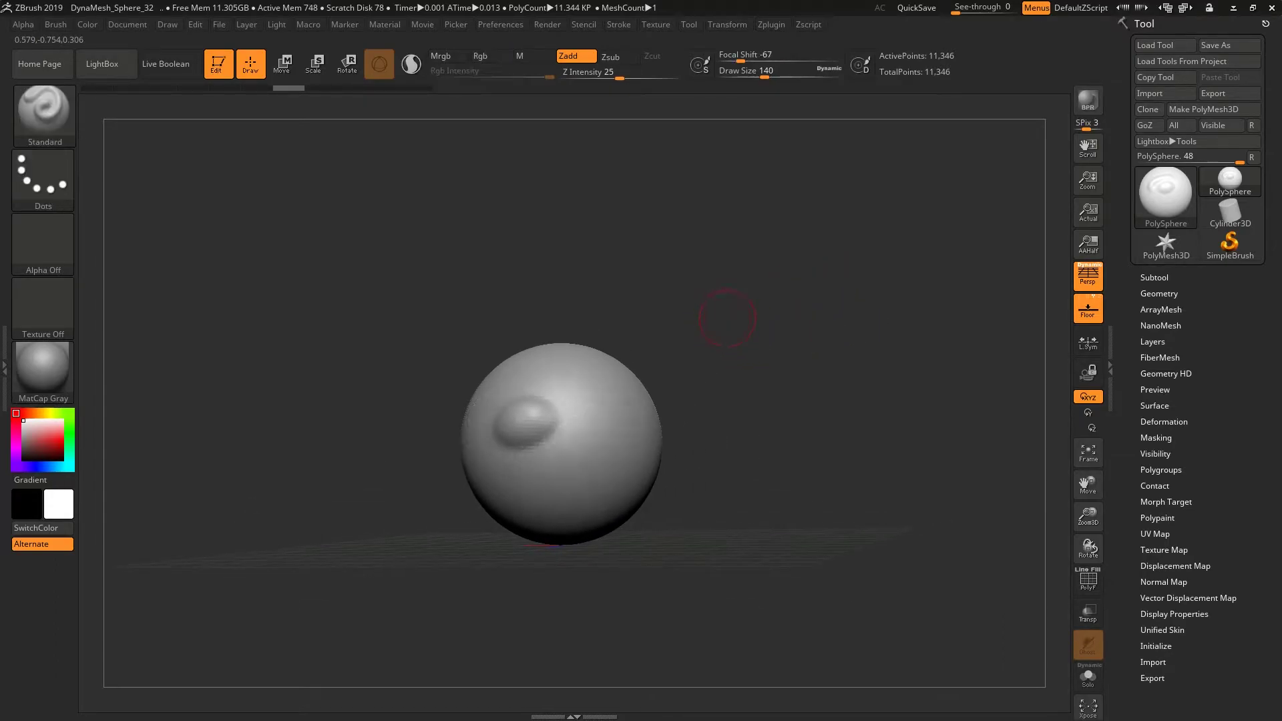
{"action": "key", "text": "ctrl+z"}
{"action": "key", "text": "ctrl+z"}
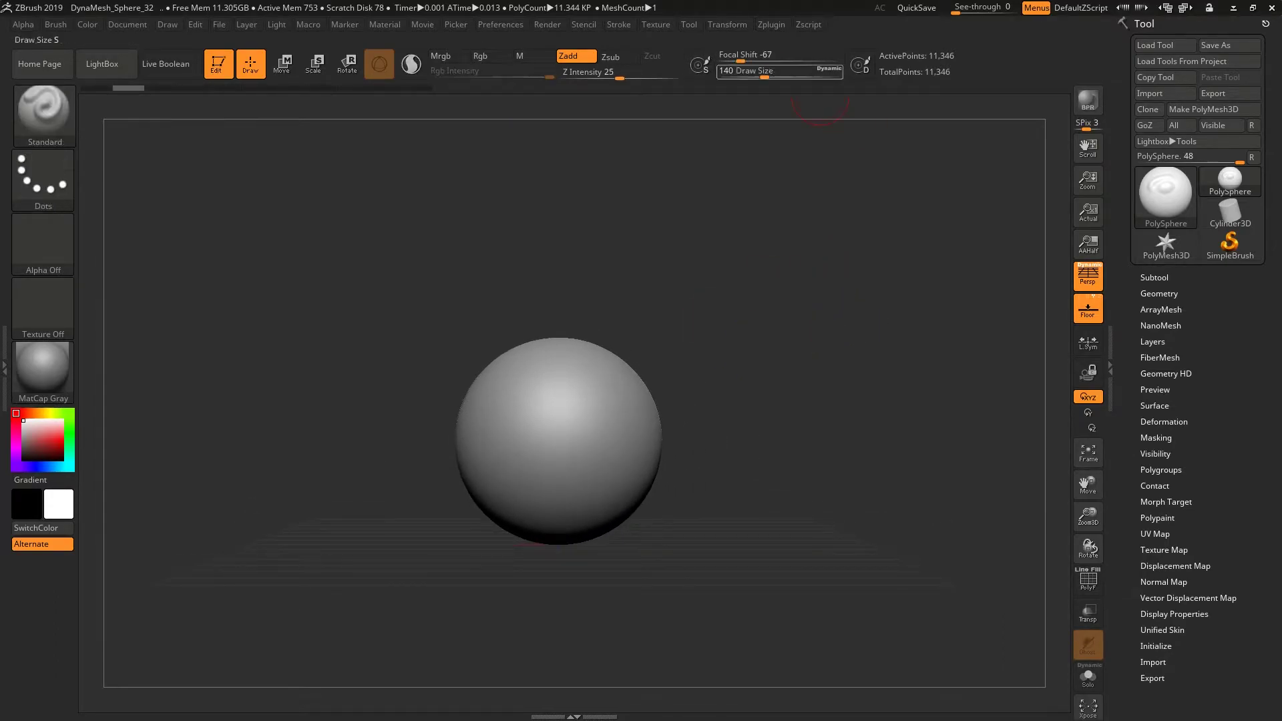
Step: Set focal shift to 0 and draw size to 112, undoing a test swirl
{"action": "left_click_drag", "start_coordinate": [780, 61], "coordinate": [758, 104]}
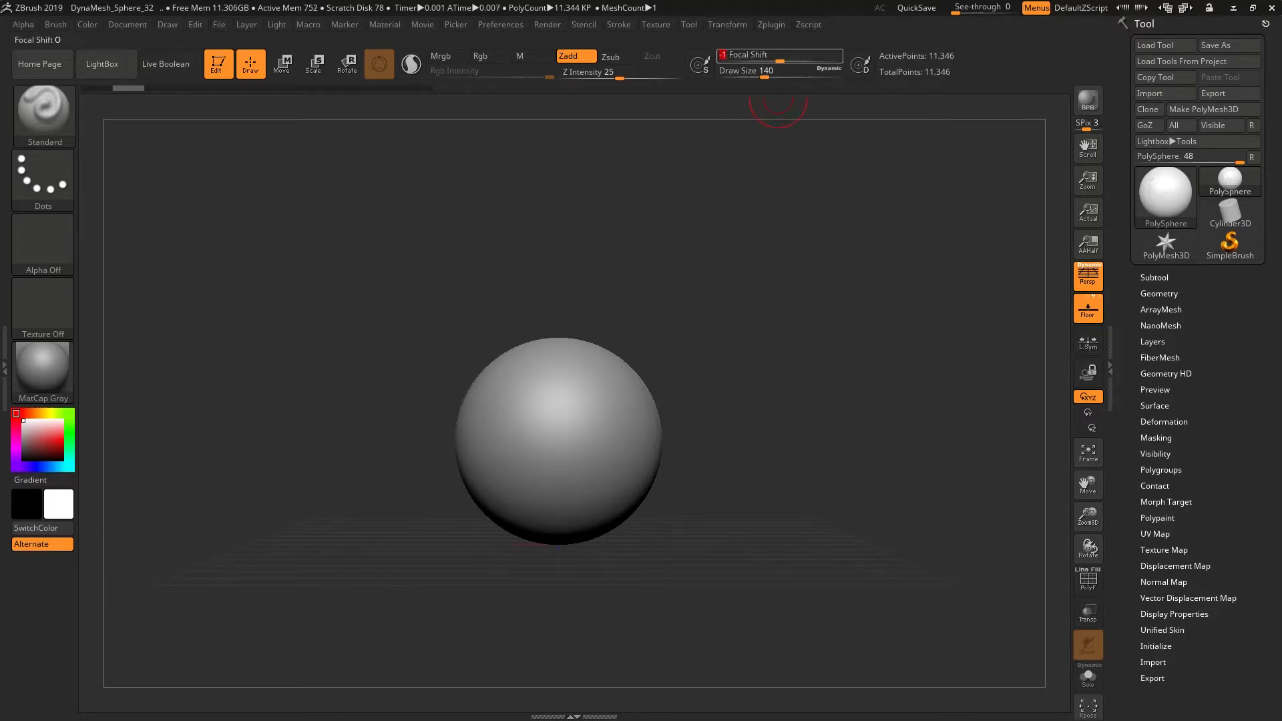
{"action": "left_click_drag", "start_coordinate": [498, 374], "coordinate": [658, 420]}
{"action": "key", "text": "ctrl+z"}
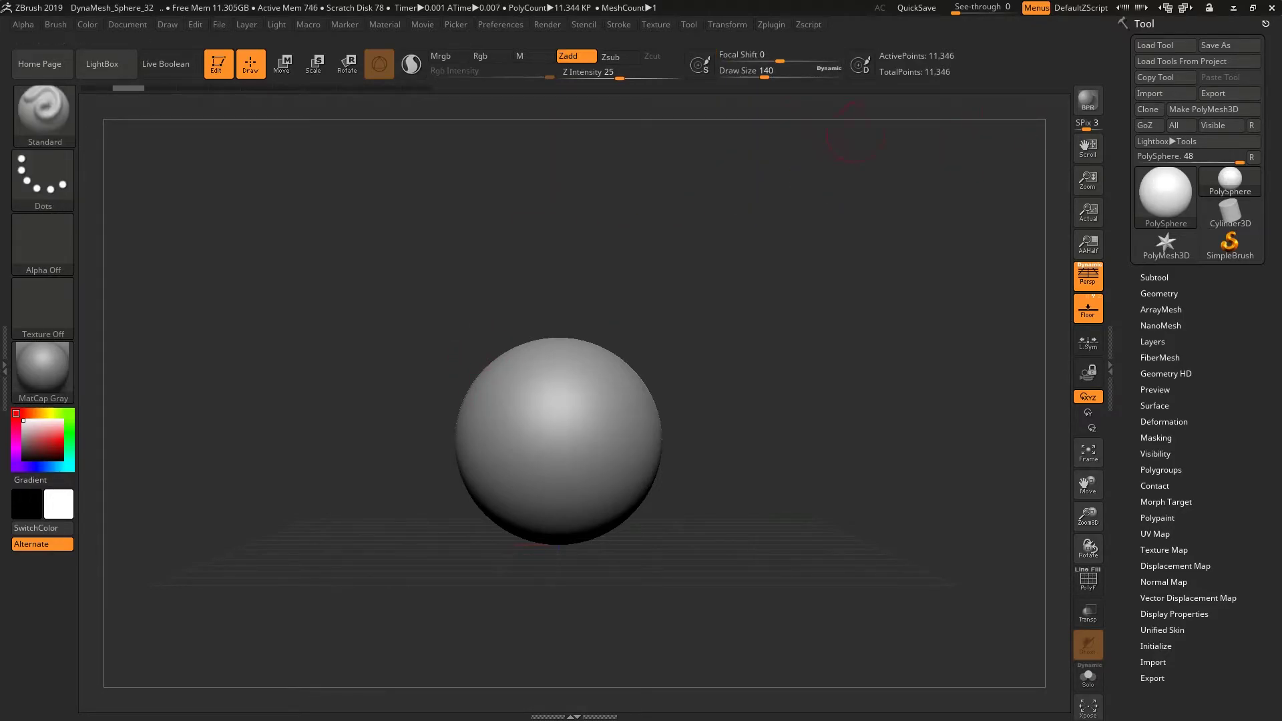
{"action": "mouse_move", "coordinate": [765, 75]}
{"action": "left_mouse_down"}
{"action": "mouse_move", "coordinate": [806, 75]}
{"action": "mouse_move", "coordinate": [759, 105]}
{"action": "left_mouse_up"}
{"action": "left_click_drag", "start_coordinate": [473, 426], "coordinate": [618, 441]}
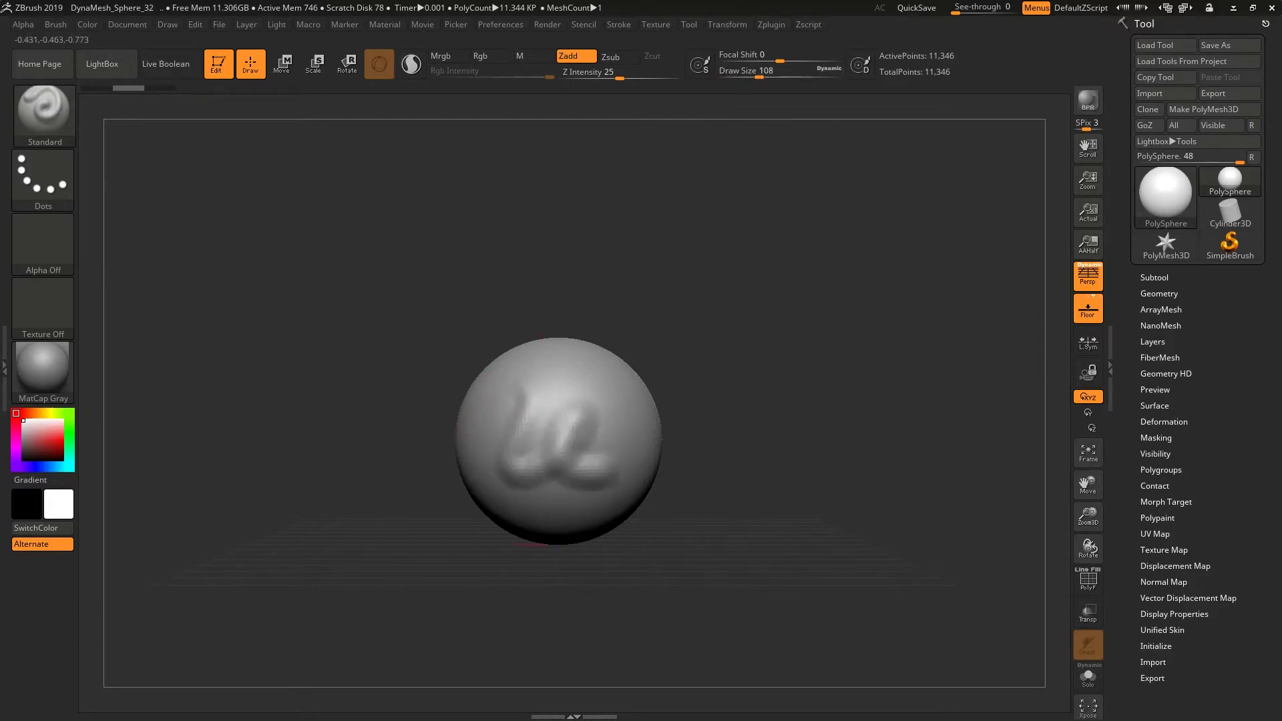
{"action": "key", "text": "ctrl+z"}
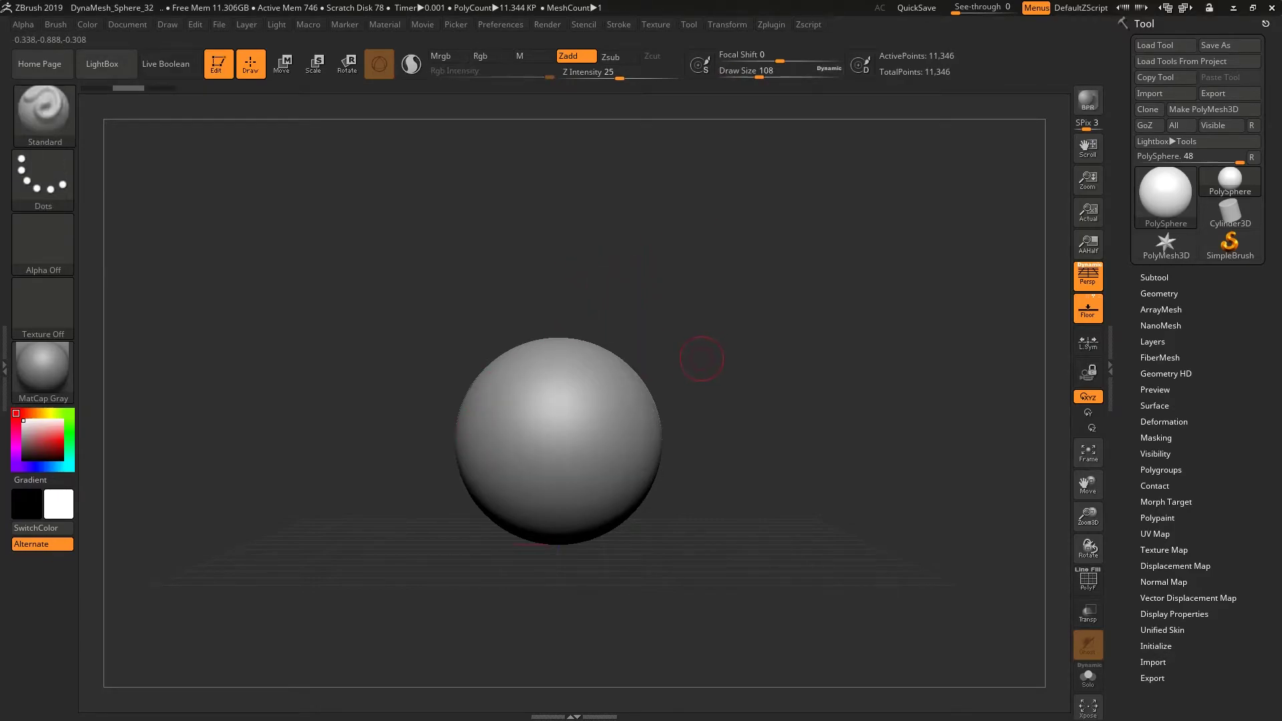
{"action": "key", "text": "space"}
Step: Raise Draw Size to 257 in the quick palette, keeping Z Intensity 25 and Focal Shift 0
{"action": "right_click", "coordinate": [725, 308]}
{"action": "key", "text": "space"}
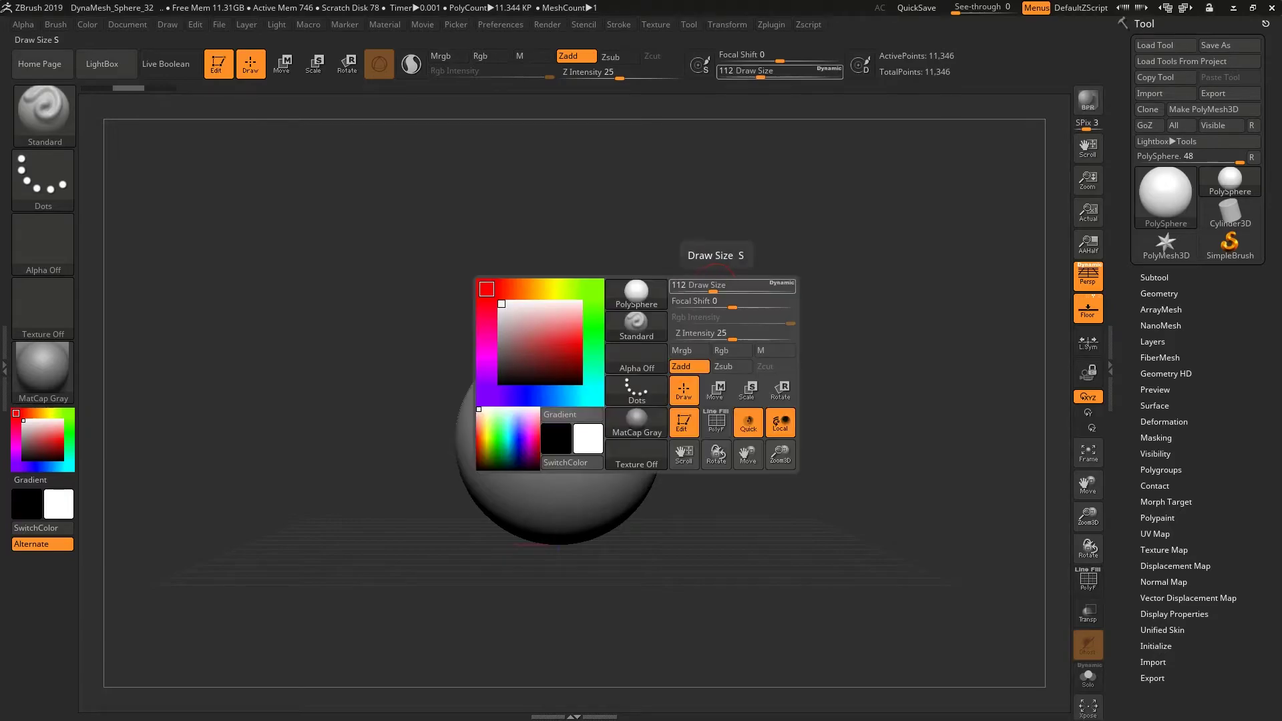
{"action": "mouse_move", "coordinate": [675, 287]}
{"action": "left_mouse_down"}
{"action": "mouse_move", "coordinate": [741, 286]}
{"action": "mouse_move", "coordinate": [695, 309]}
{"action": "left_mouse_up"}
{"action": "key", "text": "space"}
{"action": "key", "text": "space"}
{"action": "mouse_move", "coordinate": [768, 291]}
{"action": "left_mouse_down"}
{"action": "mouse_move", "coordinate": [751, 291]}
{"action": "mouse_move", "coordinate": [789, 295]}
{"action": "left_mouse_up"}
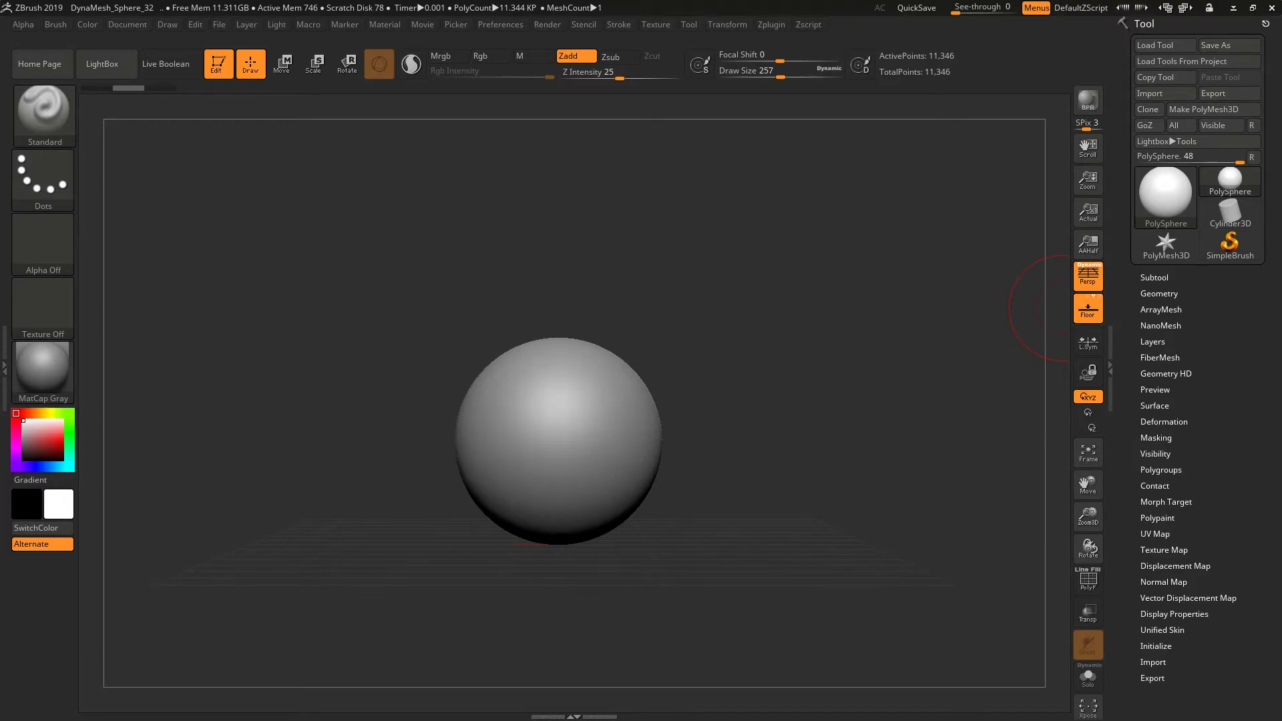
Step: Expand the Subtool list and duplicate the sphere as PolySphere1
{"action": "left_click", "coordinate": [1154, 277]}
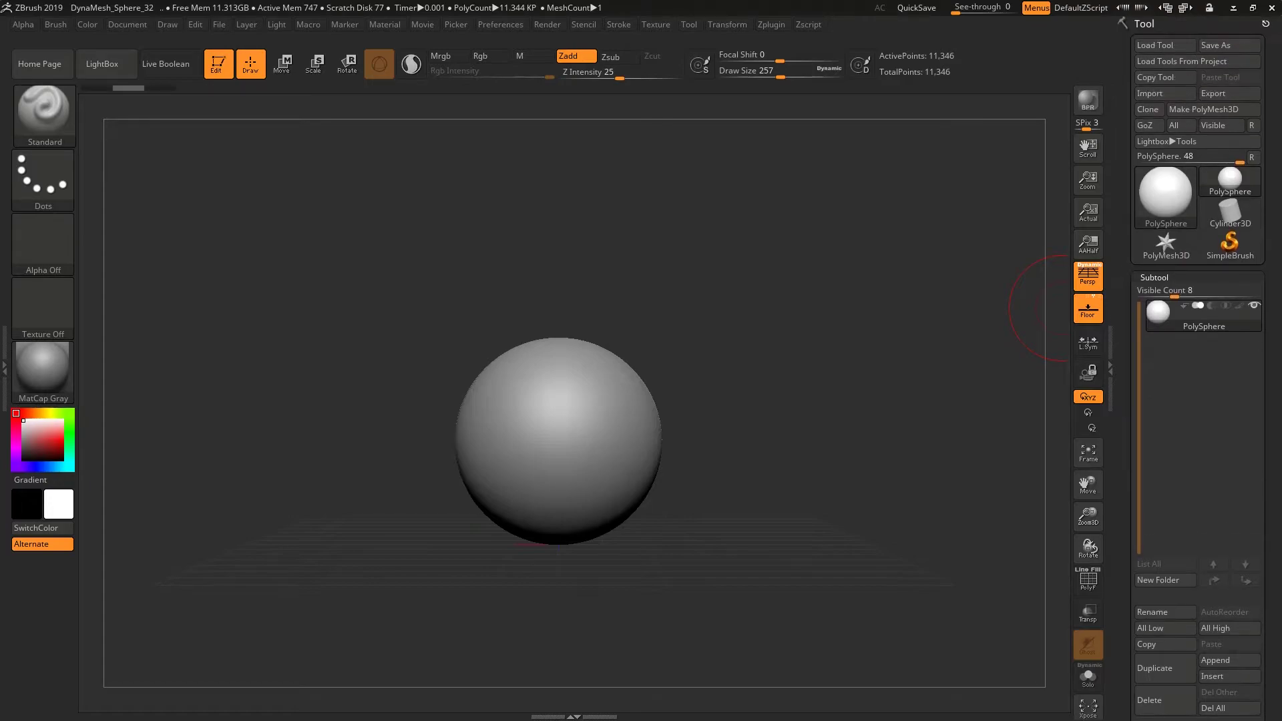
{"action": "scroll", "coordinate": [1198, 367], "scroll_direction": "down", "scroll_amount": 5}
{"action": "scroll", "coordinate": [1198, 368], "scroll_direction": "up", "scroll_amount": 5}
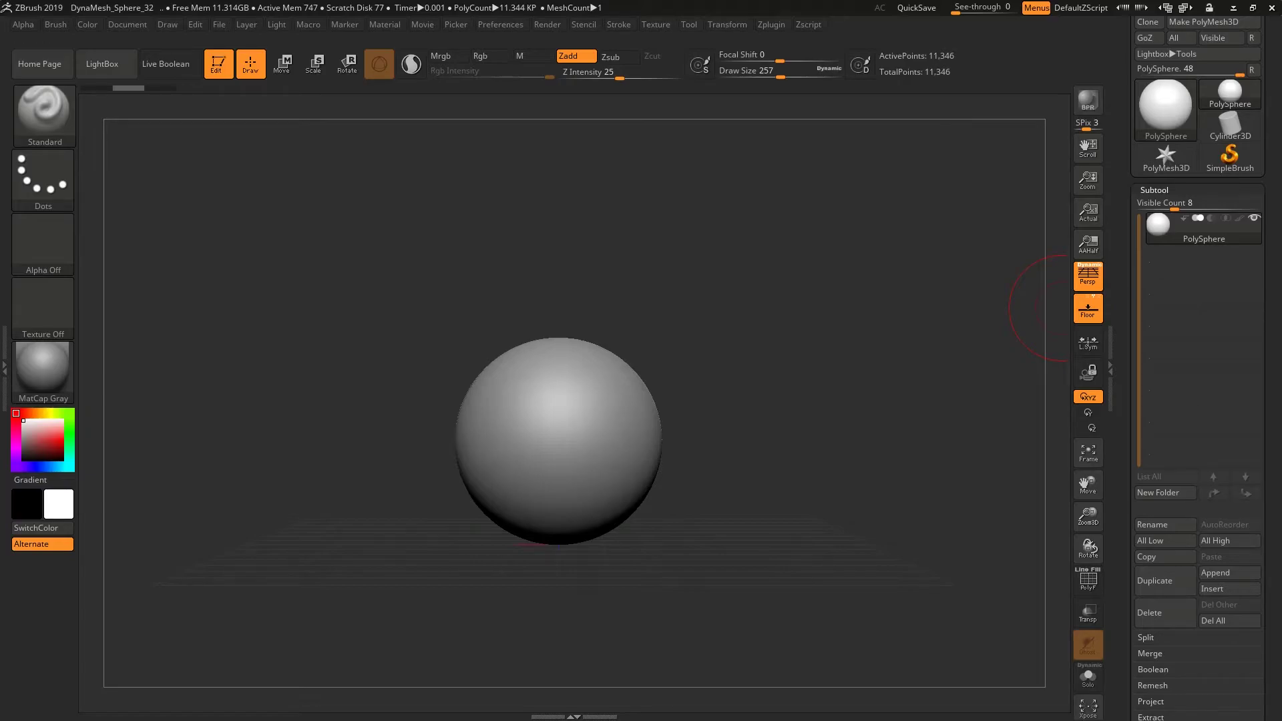
{"action": "scroll", "coordinate": [1198, 367], "scroll_direction": "down", "scroll_amount": 1}
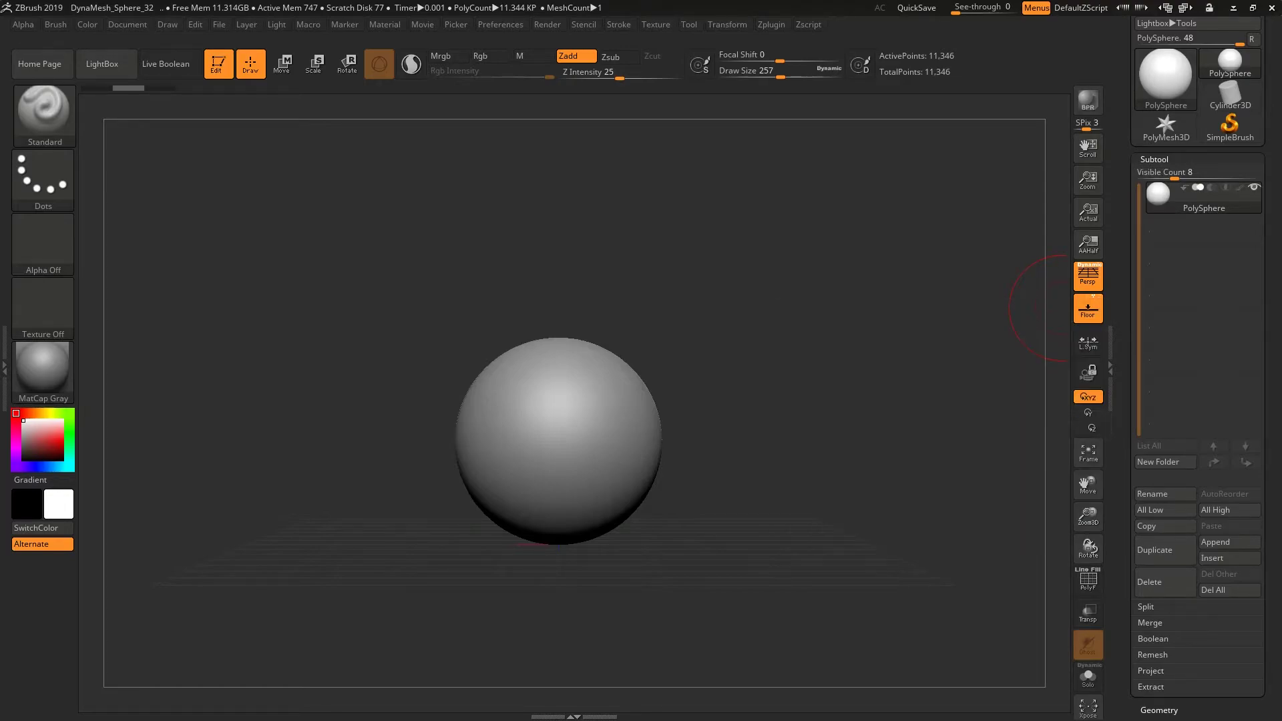
{"action": "mouse_move", "coordinate": [1158, 492]}
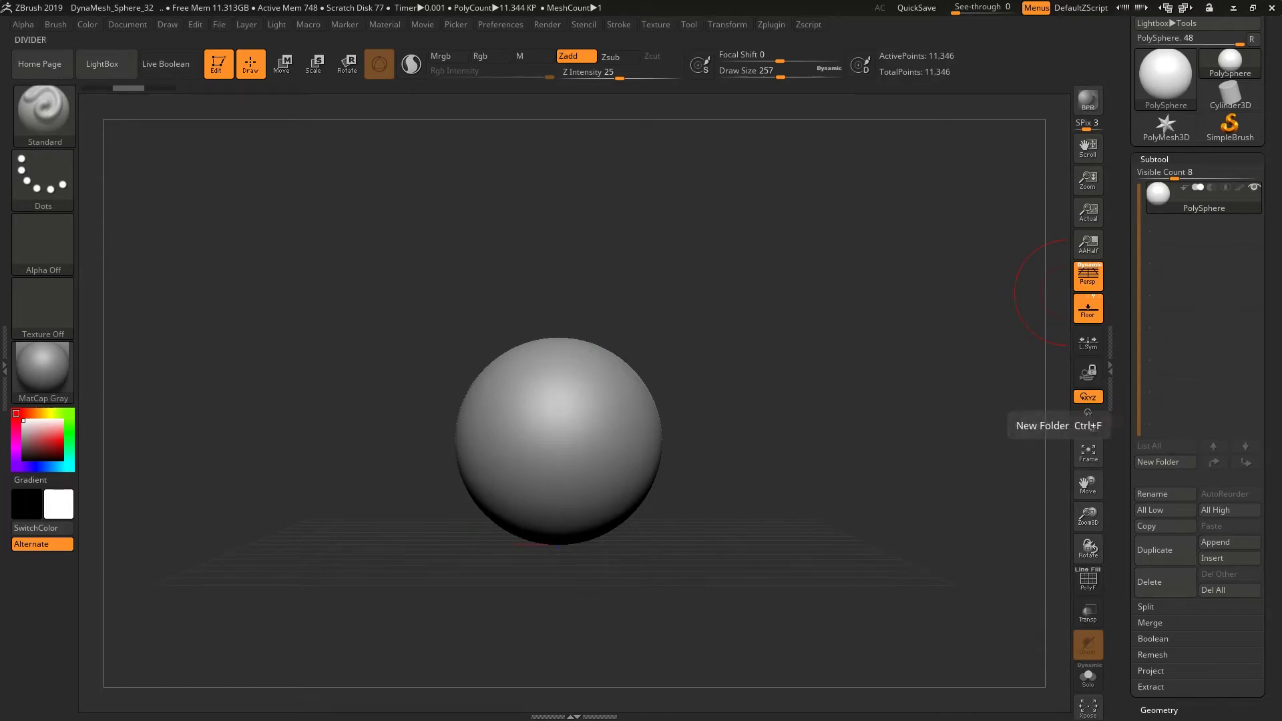
{"action": "left_click", "coordinate": [1165, 549]}
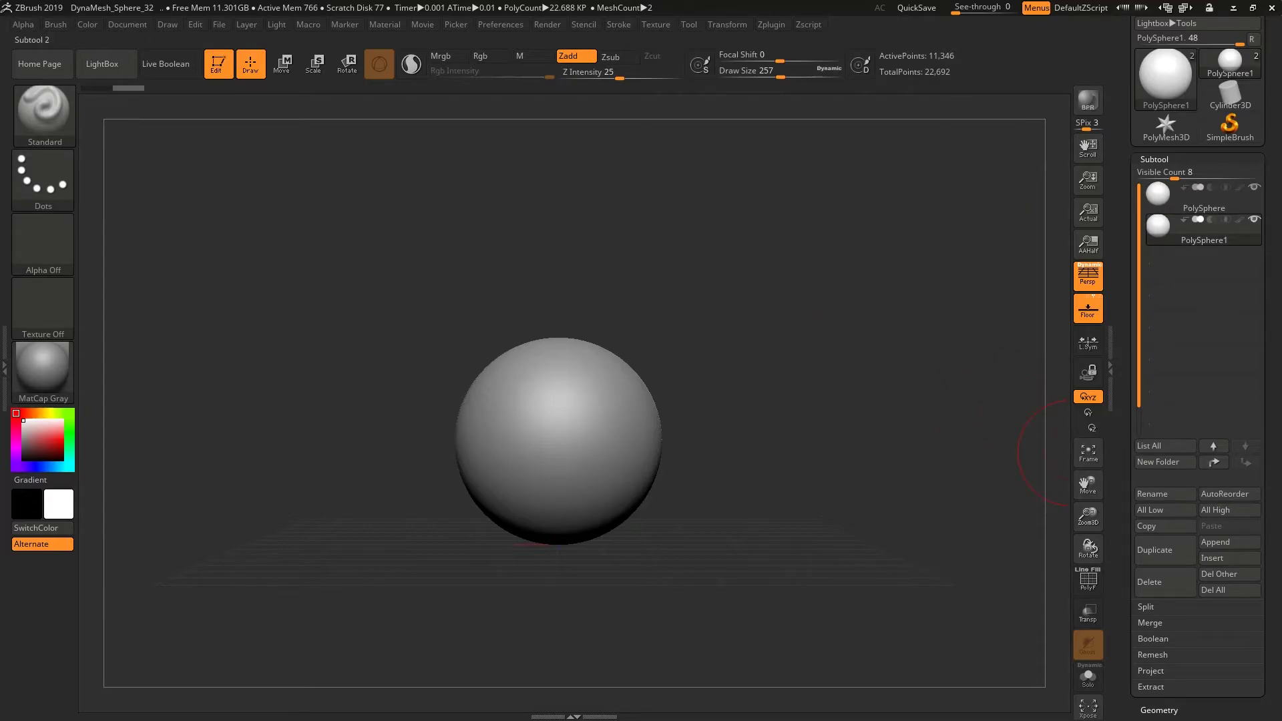
Step: Delete the first duplicate, duplicate the sphere again, and move the copy left
{"action": "left_click", "coordinate": [1165, 581]}
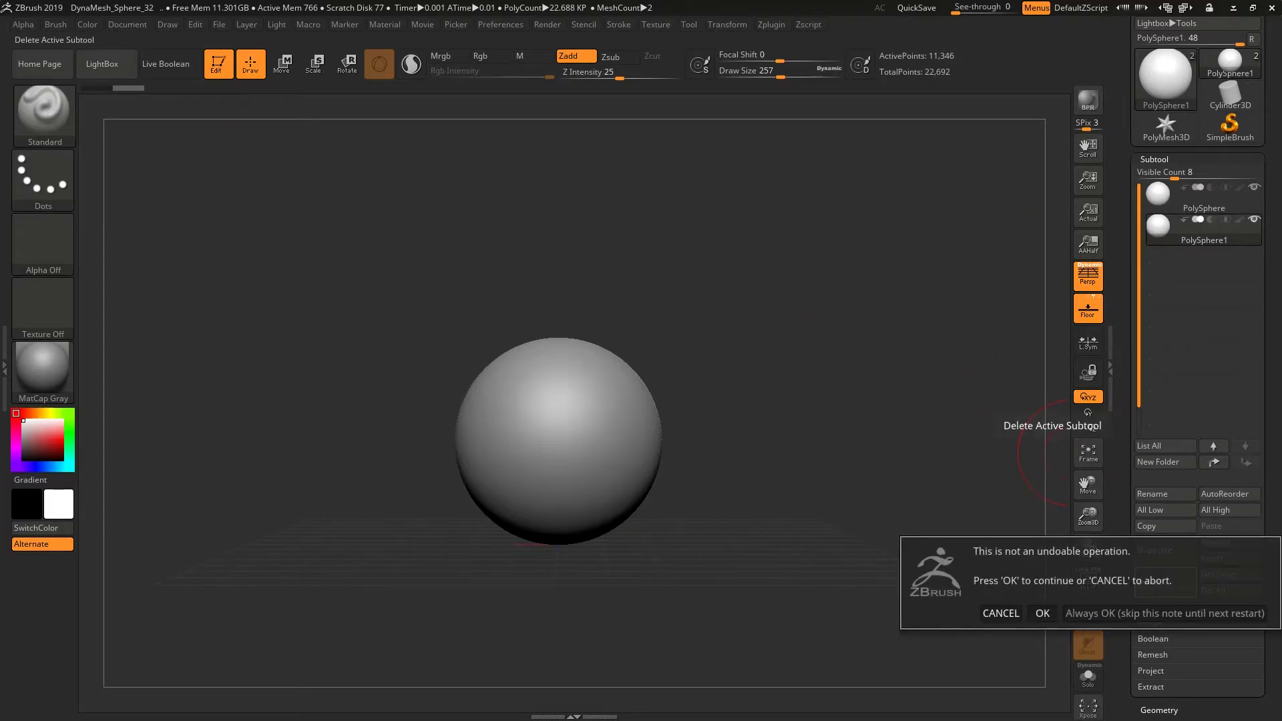
{"action": "left_click", "coordinate": [1042, 609]}
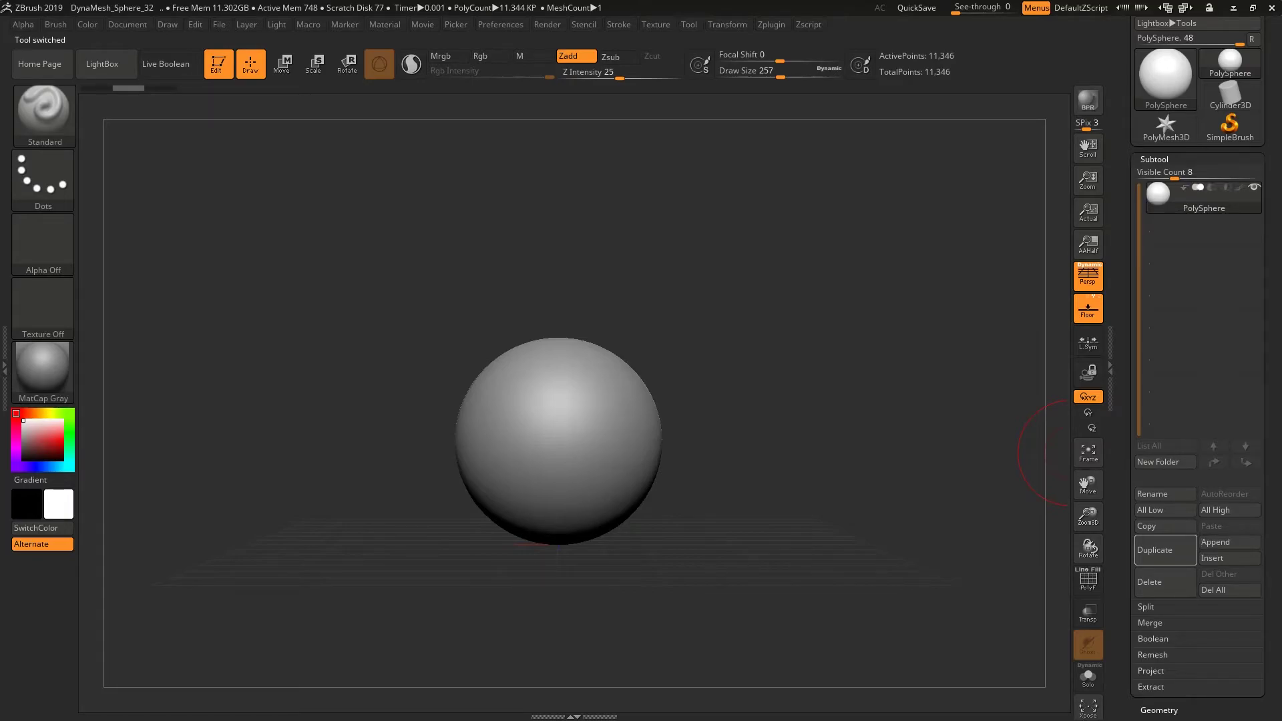
{"action": "left_click", "coordinate": [1165, 549]}
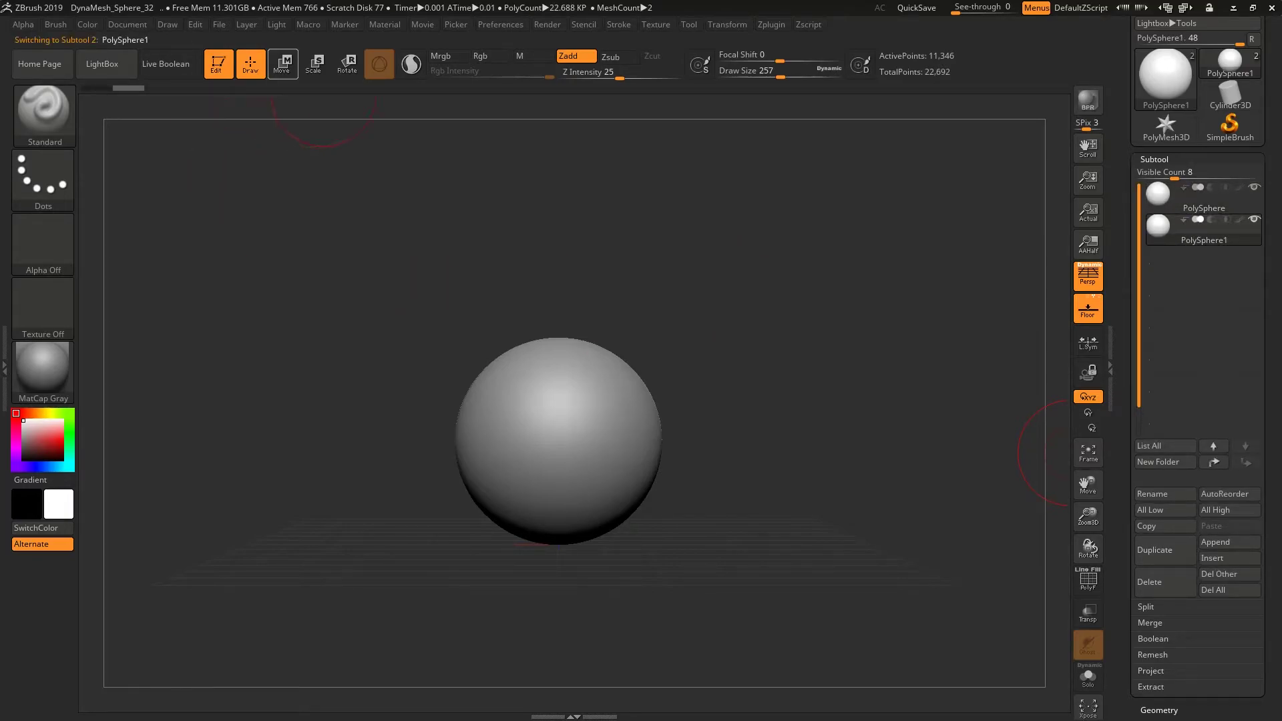
{"action": "key", "text": "w"}
{"action": "mouse_move", "coordinate": [478, 441]}
{"action": "left_mouse_down"}
{"action": "mouse_move", "coordinate": [179, 440]}
{"action": "mouse_move", "coordinate": [259, 440]}
{"action": "left_mouse_up"}
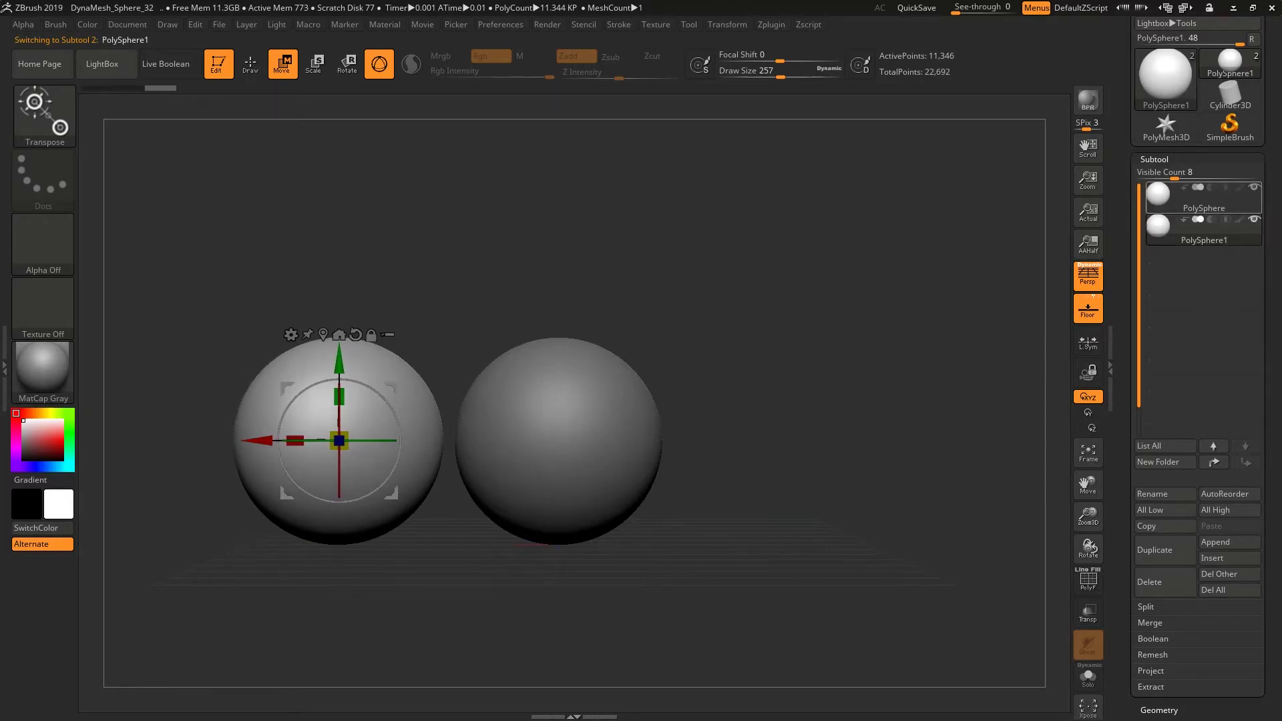
Step: Toggle PolySphere's visibility, select PolySphere1, and delete it
{"action": "left_click", "coordinate": [1254, 187]}
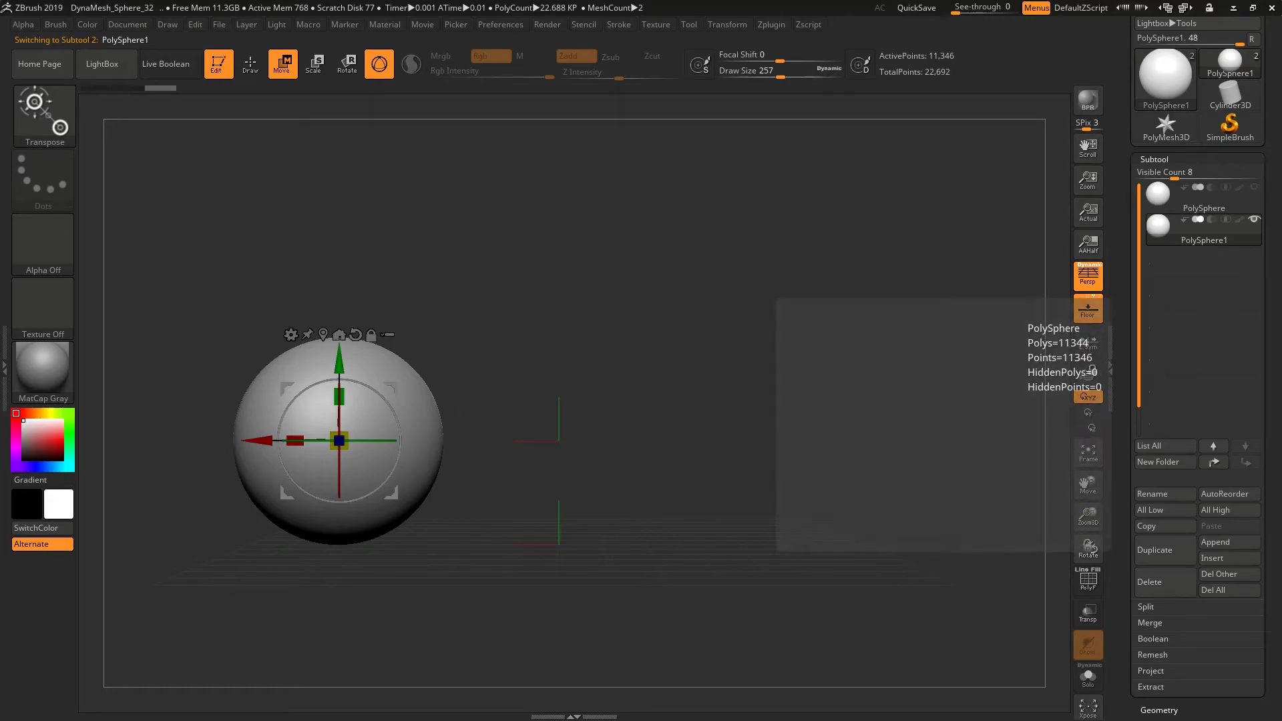
{"action": "left_click", "coordinate": [1254, 187]}
{"action": "mouse_move", "coordinate": [1202, 229]}
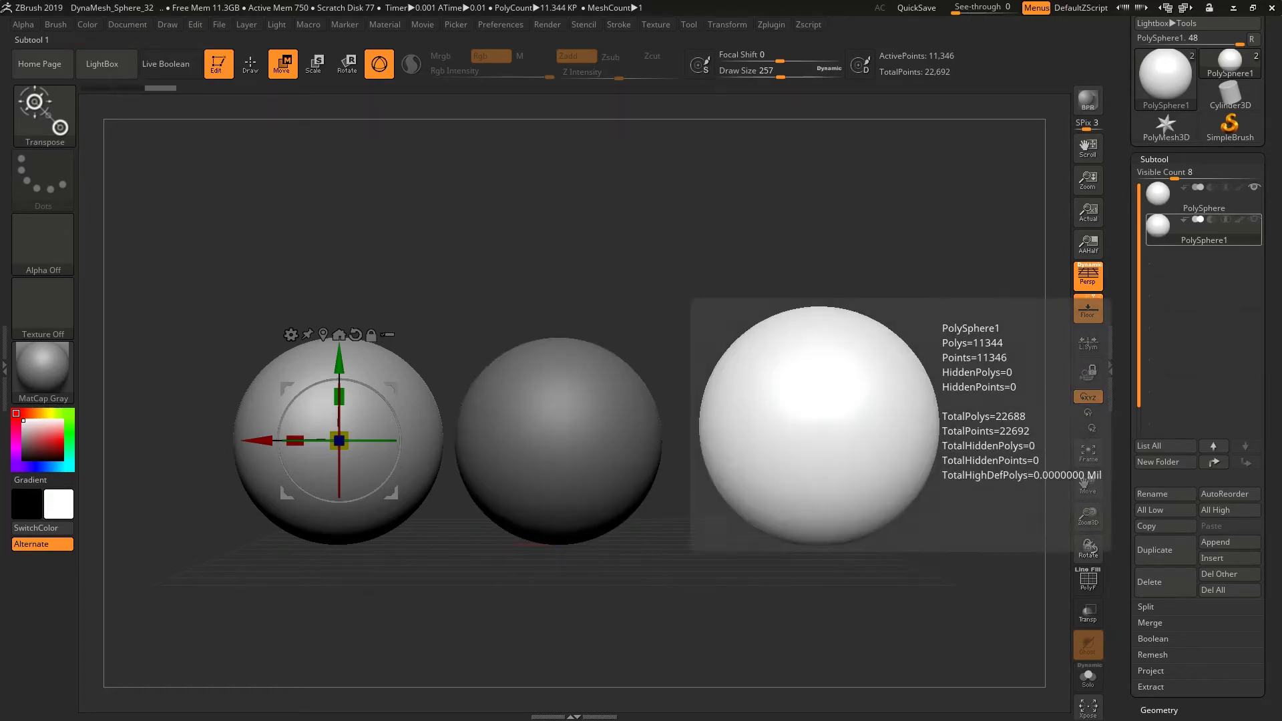
{"action": "left_click", "coordinate": [1254, 219]}
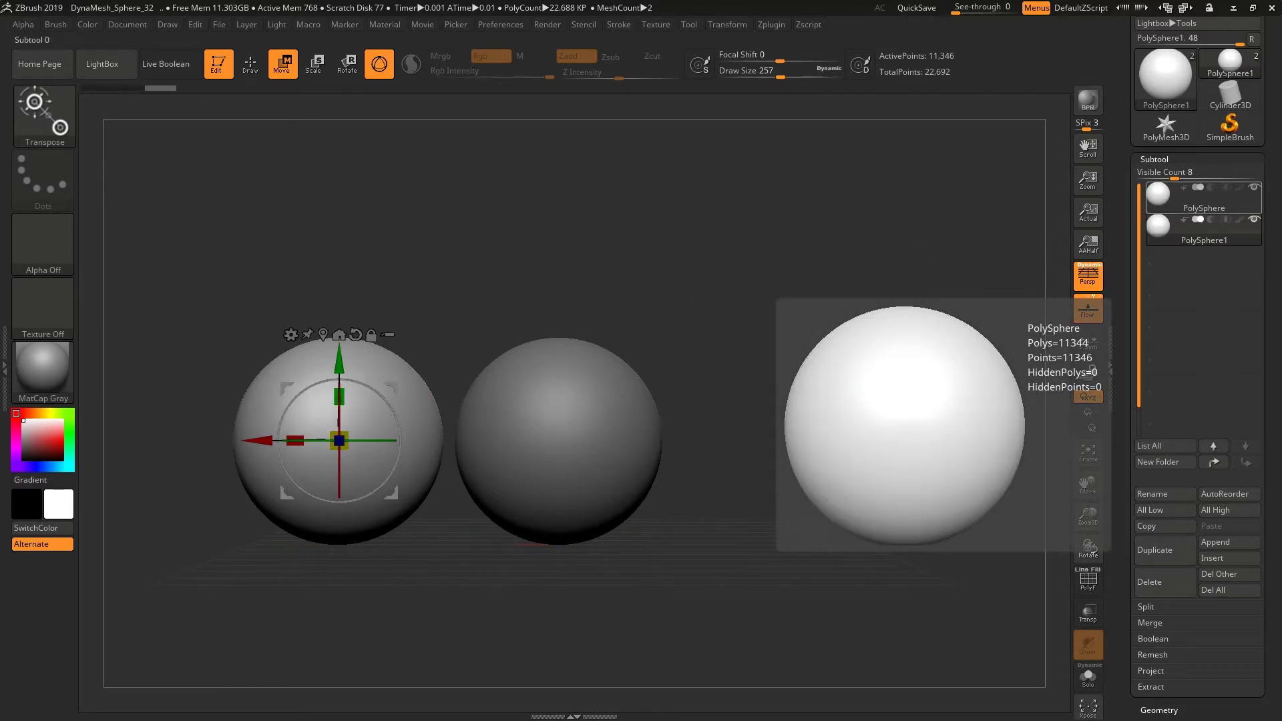
{"action": "left_click", "coordinate": [1195, 199]}
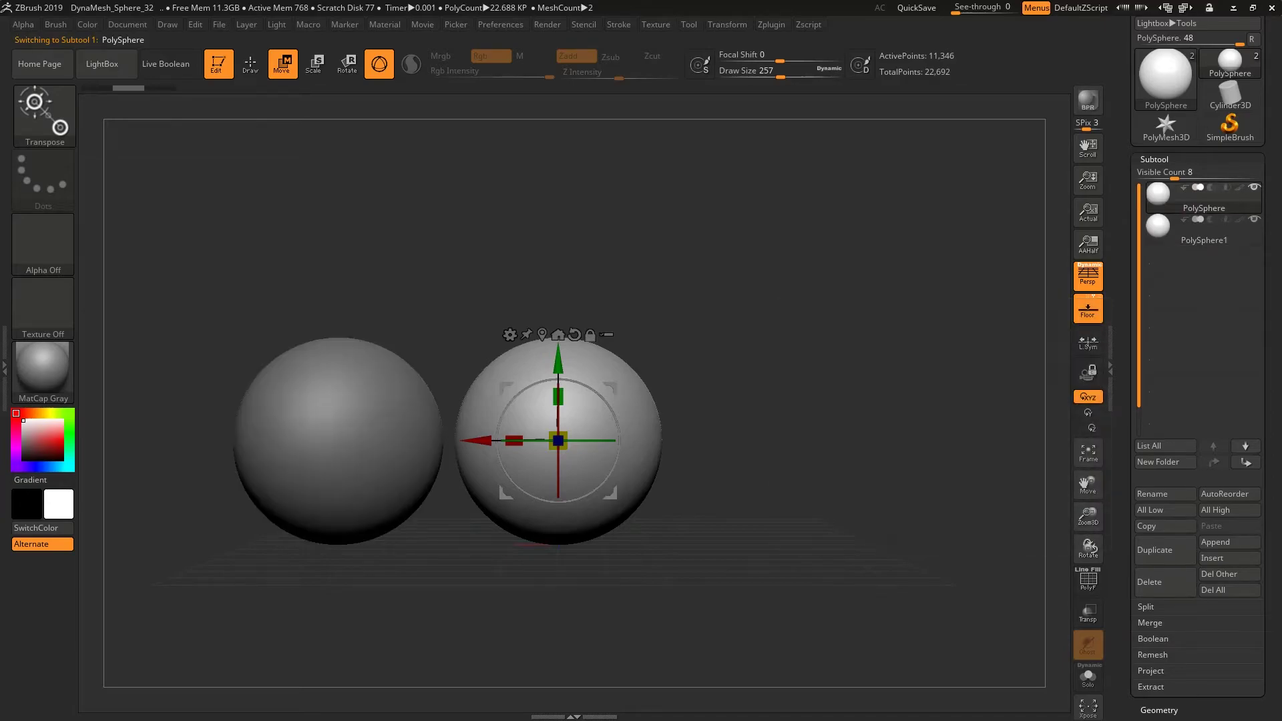
{"action": "key", "text": "Down"}
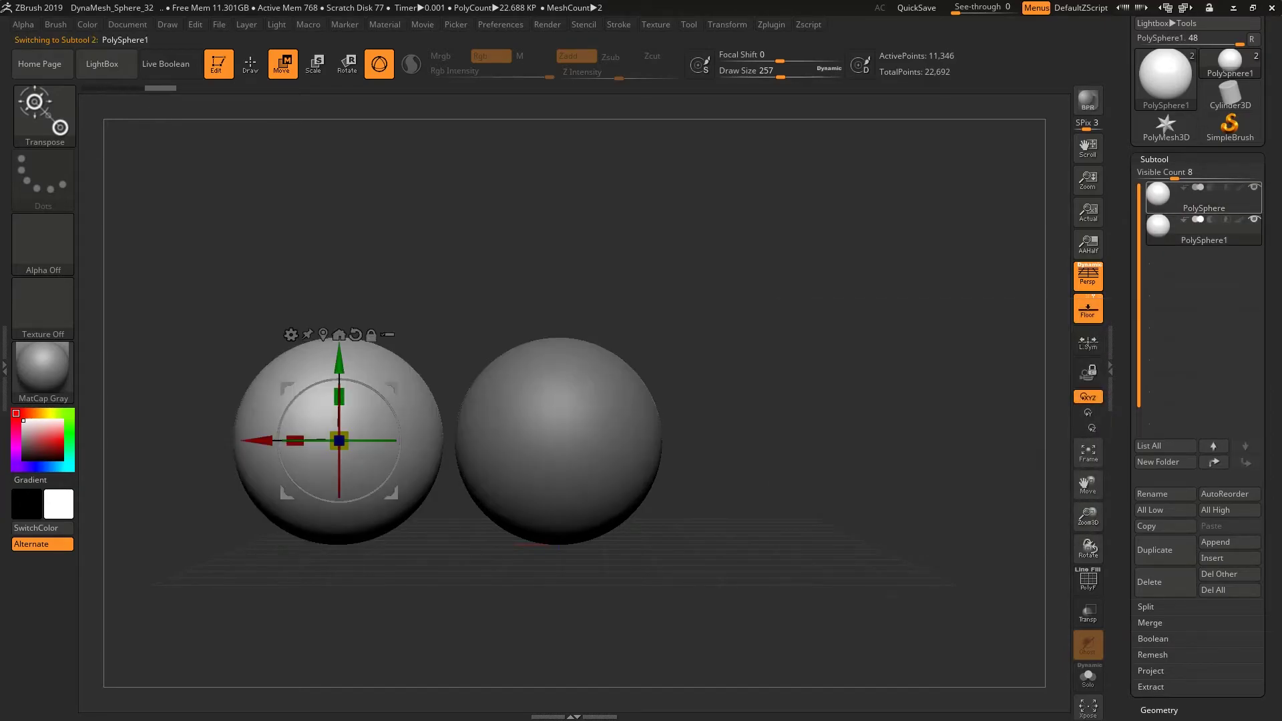
{"action": "key", "text": "Up"}
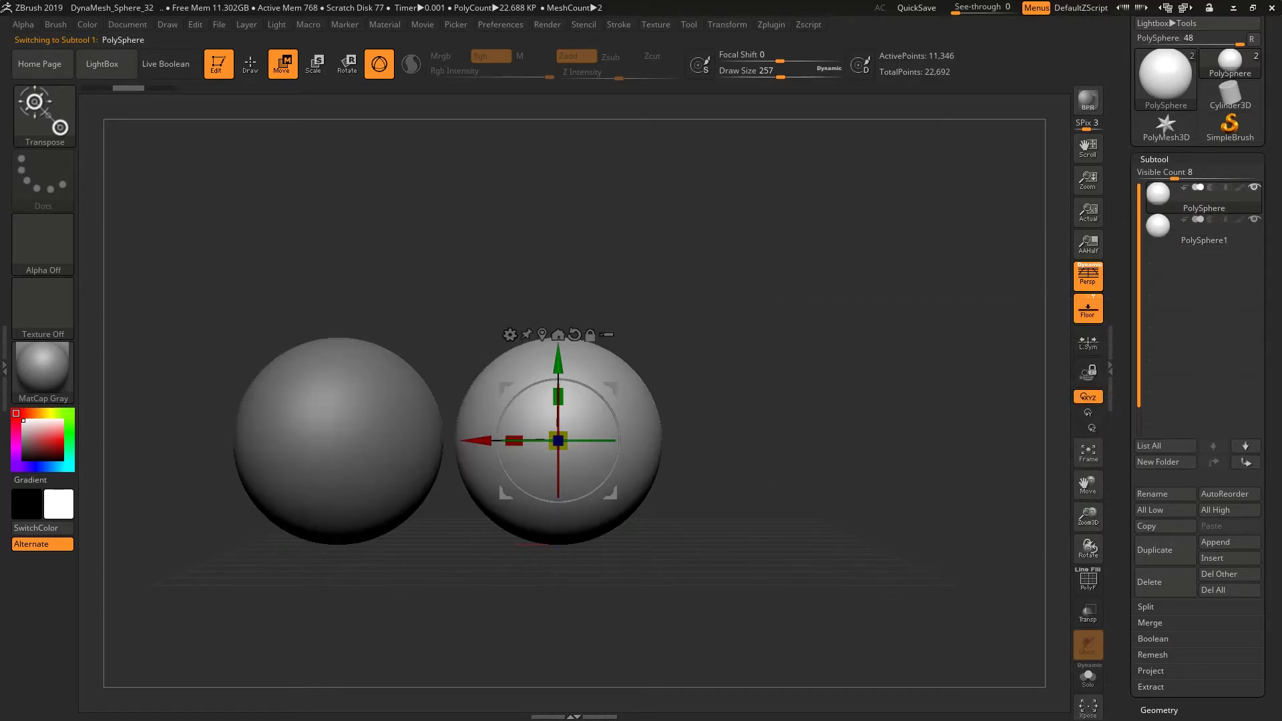
{"action": "left_click", "coordinate": [1195, 231]}
{"action": "left_click", "coordinate": [1165, 582]}
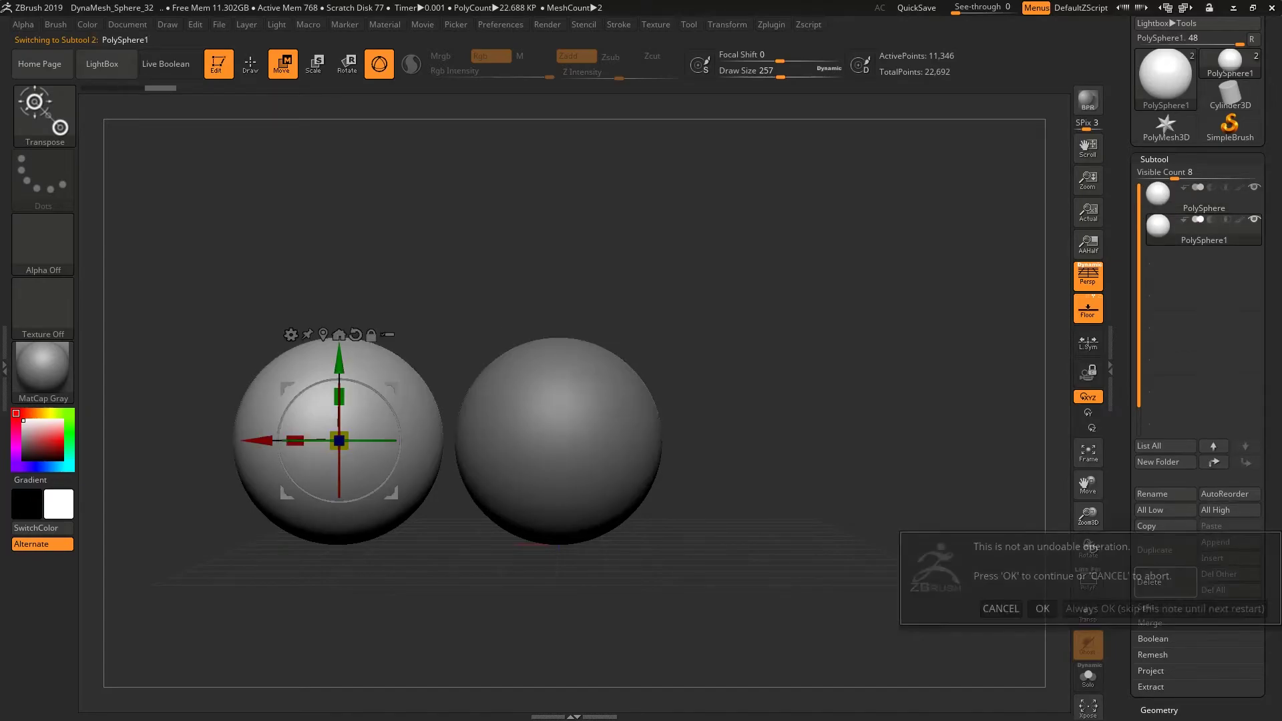
{"action": "left_click", "coordinate": [1042, 608]}
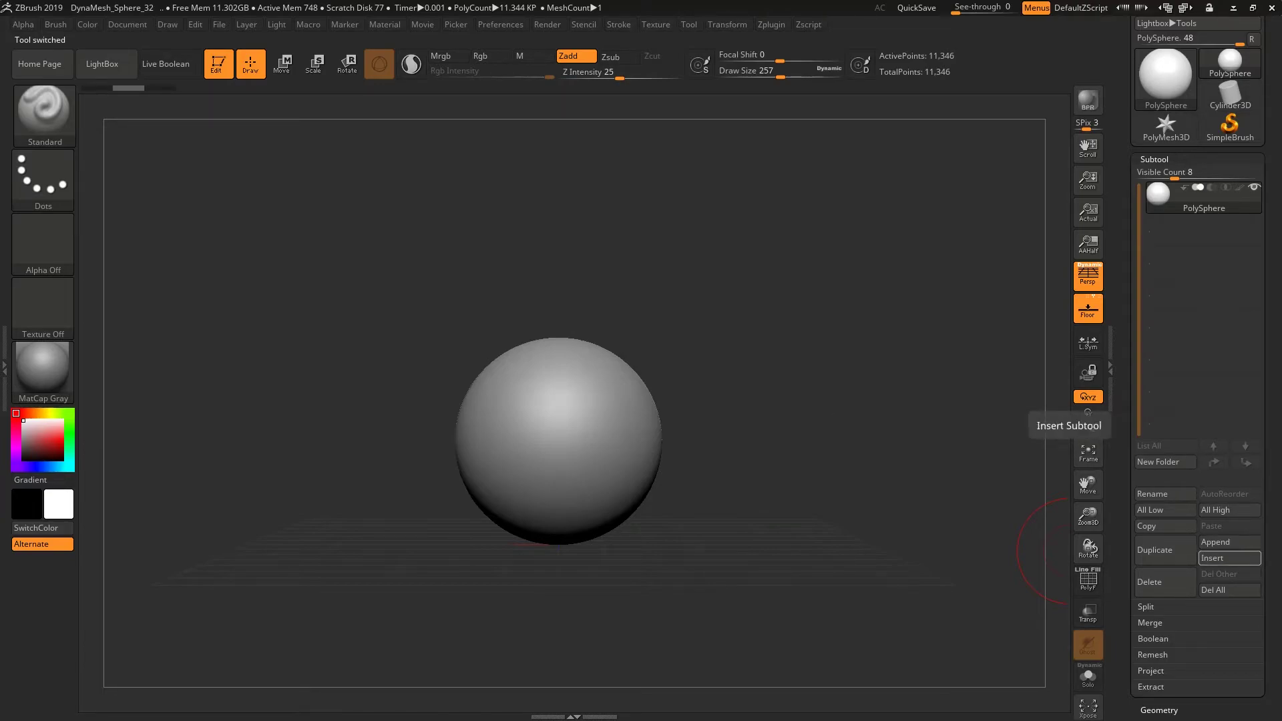
Step: Insert a cylinder subtool, scale it down, and set it above the sphere
{"action": "left_click", "coordinate": [1229, 559]}
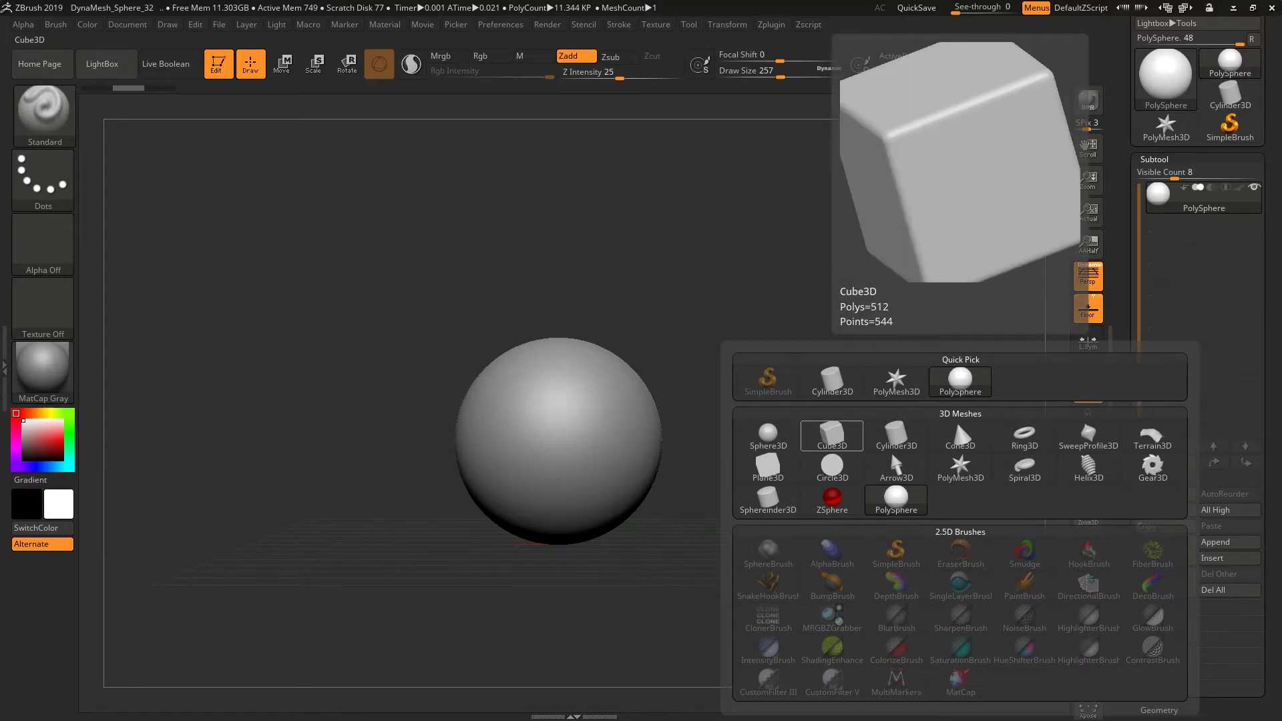
{"action": "left_click", "coordinate": [894, 442]}
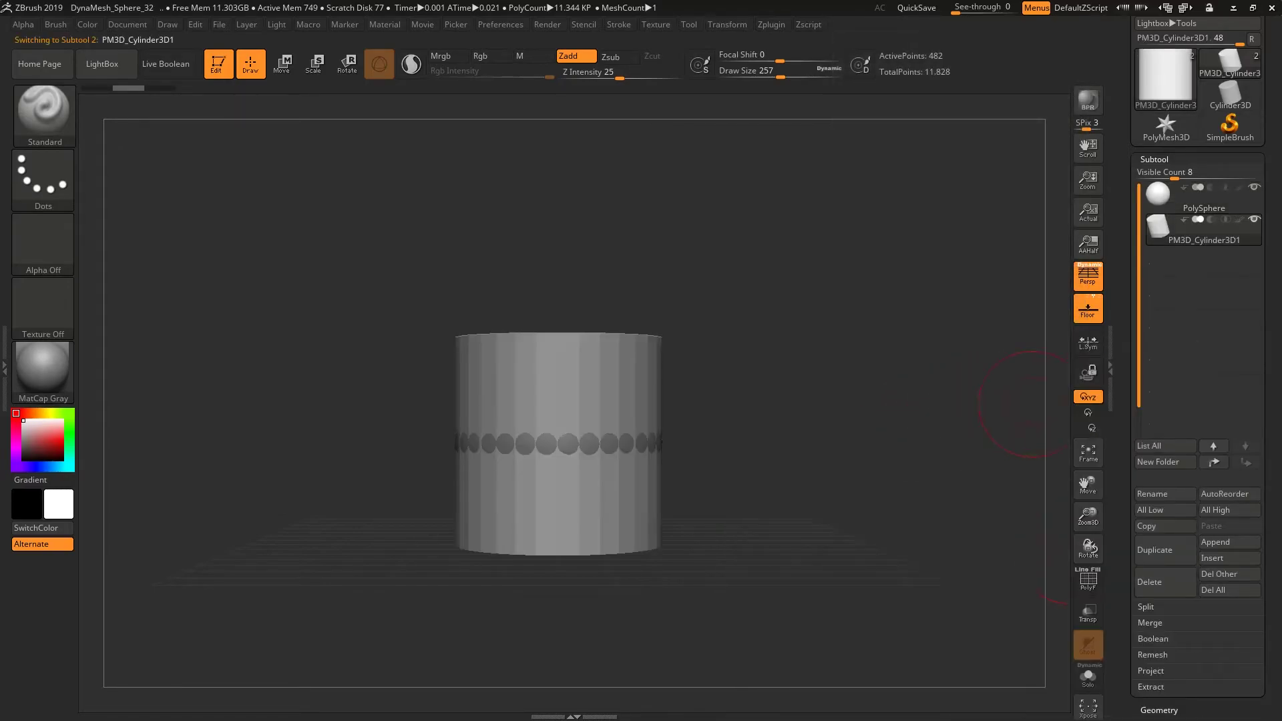
{"action": "left_click", "coordinate": [281, 63]}
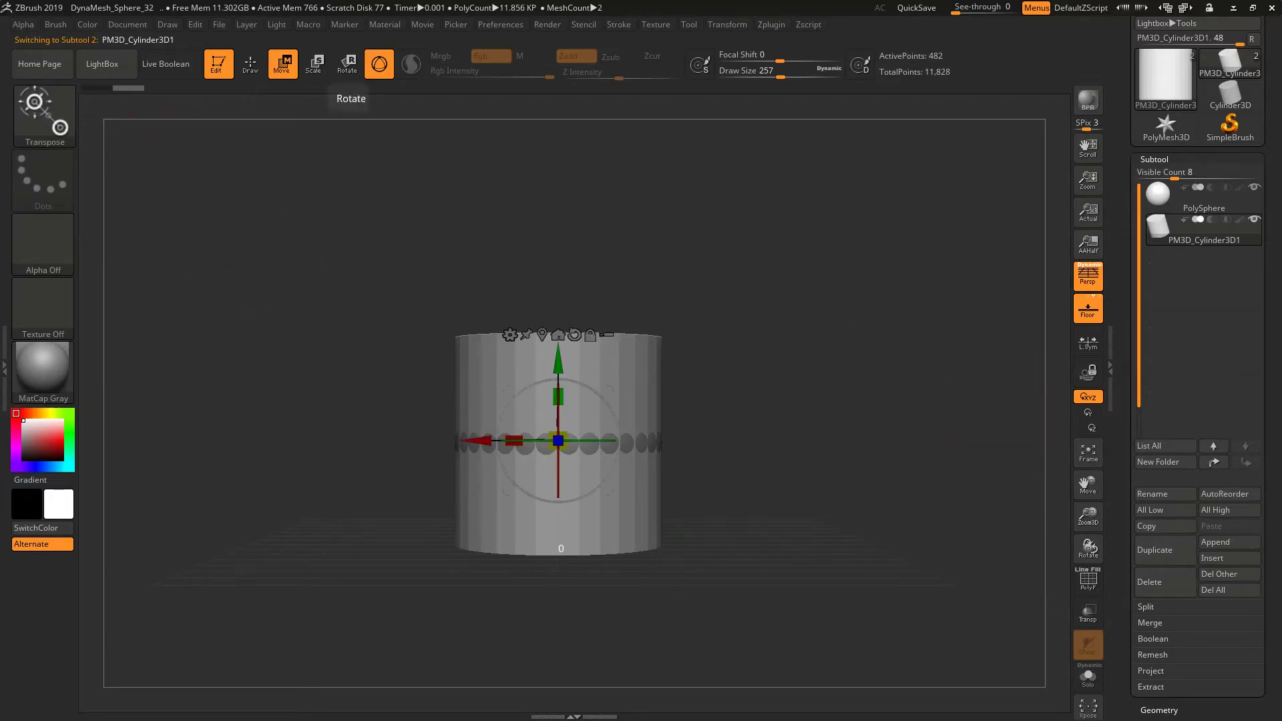
{"action": "left_click_drag", "start_coordinate": [558, 364], "coordinate": [558, 161]}
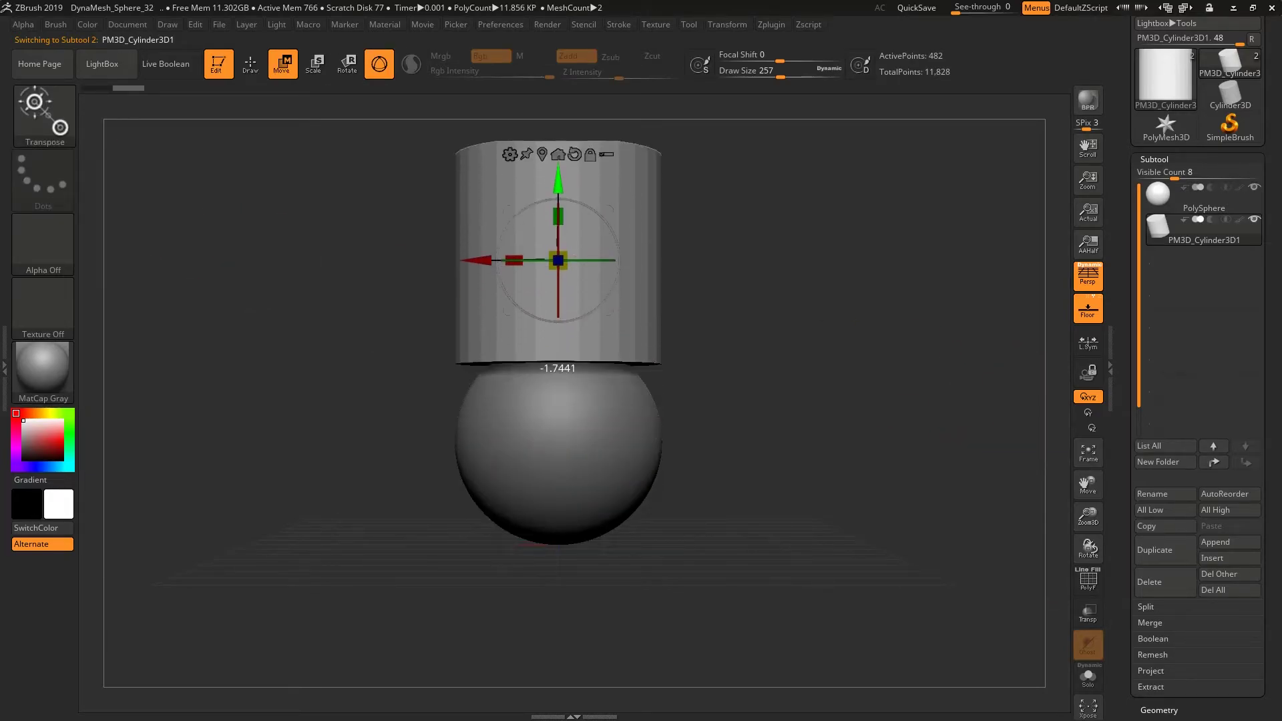
{"action": "left_click_drag", "start_coordinate": [557, 226], "coordinate": [527, 215]}
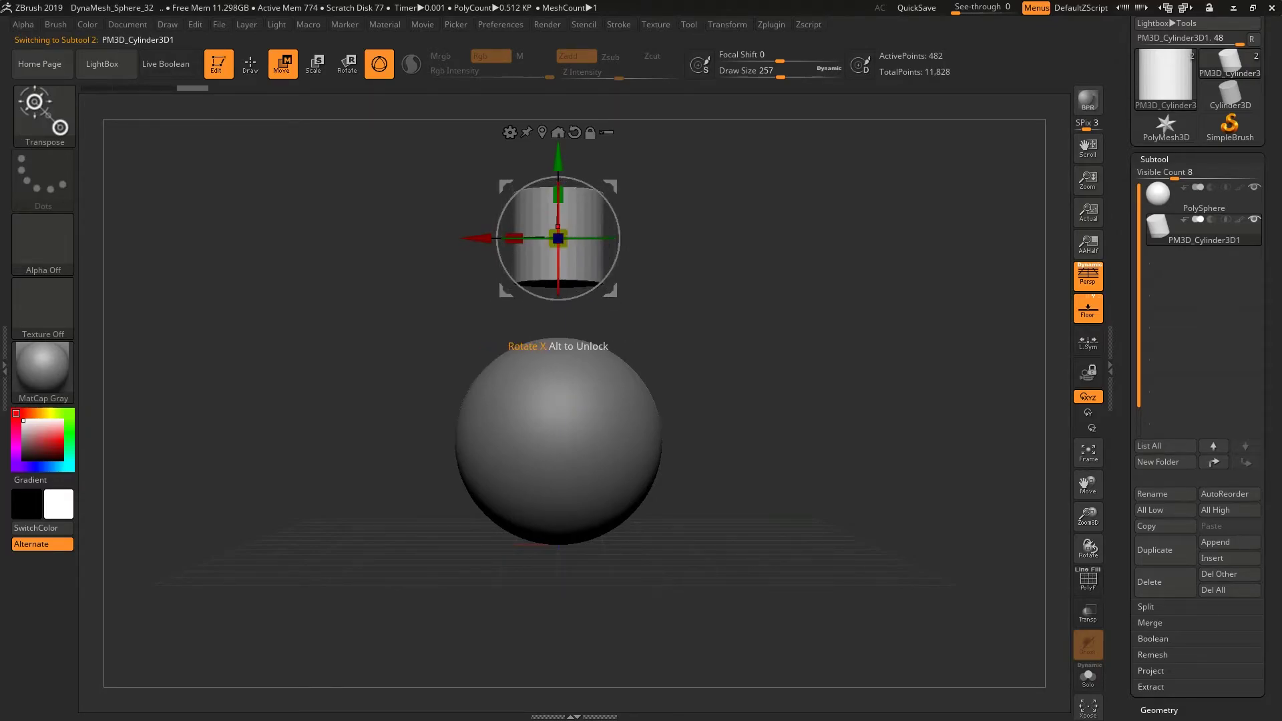
{"action": "left_click_drag", "start_coordinate": [558, 239], "coordinate": [558, 268]}
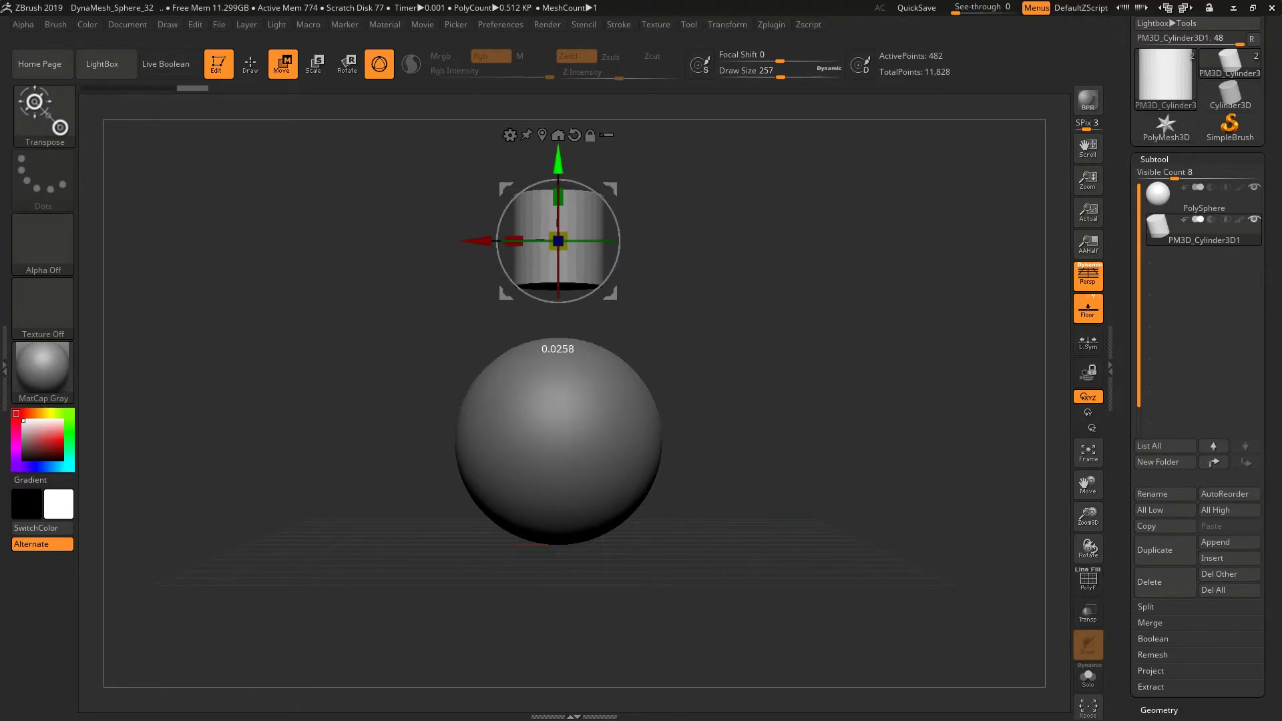
Step: Recentre the view and make PolySphere the active subtool
{"action": "left_click_drag", "start_coordinate": [668, 267], "coordinate": [611, 320], "text": "alt"}
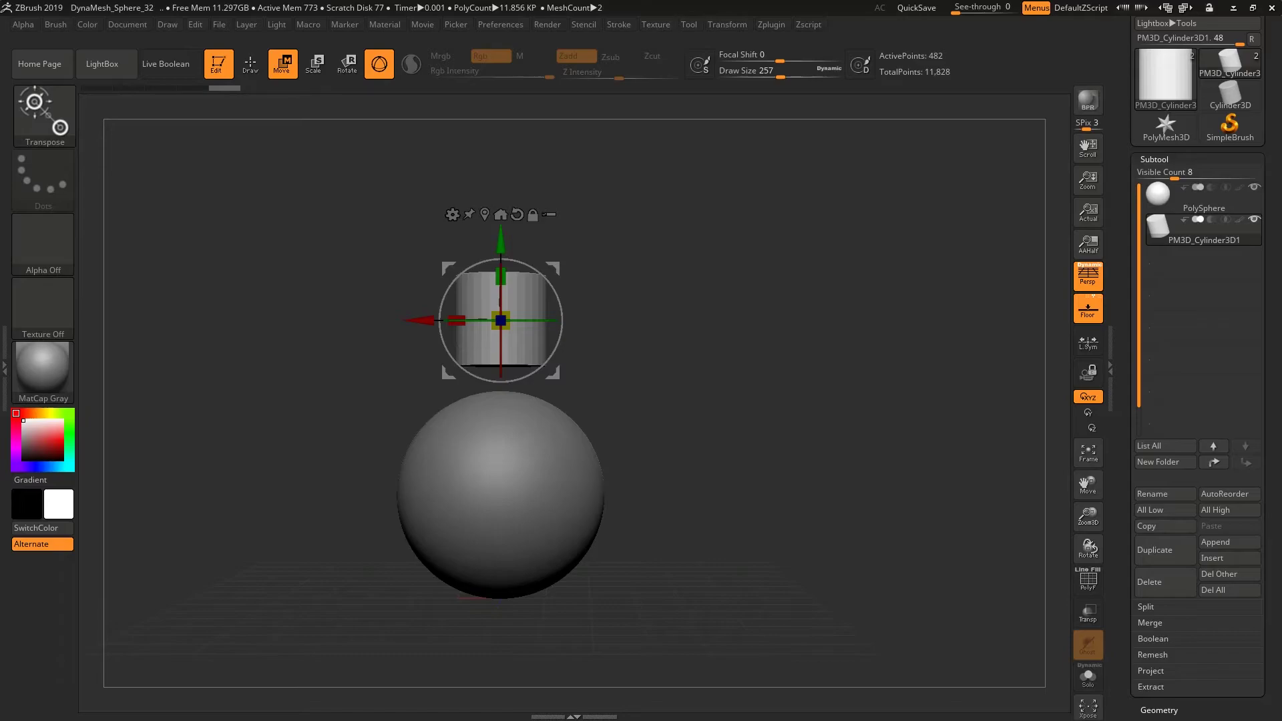
{"action": "key", "text": "alt+Up"}
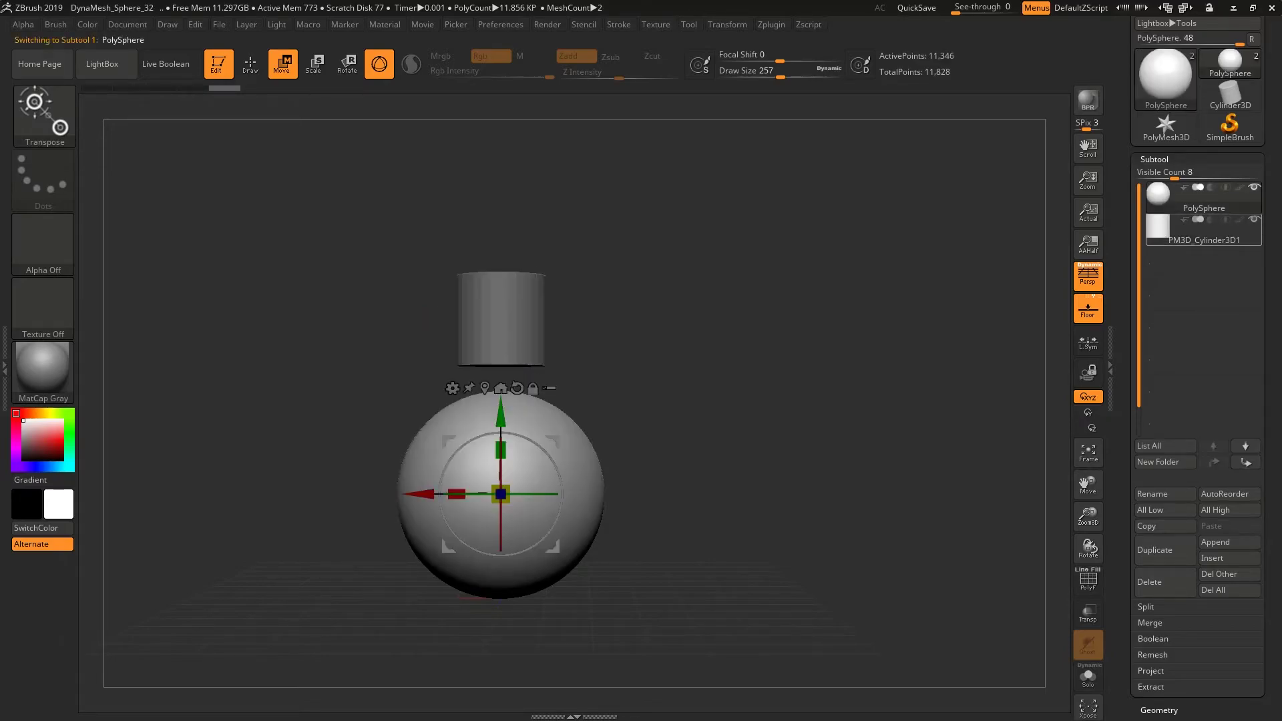
{"action": "scroll", "coordinate": [1199, 401], "scroll_direction": "down", "scroll_amount": 3}
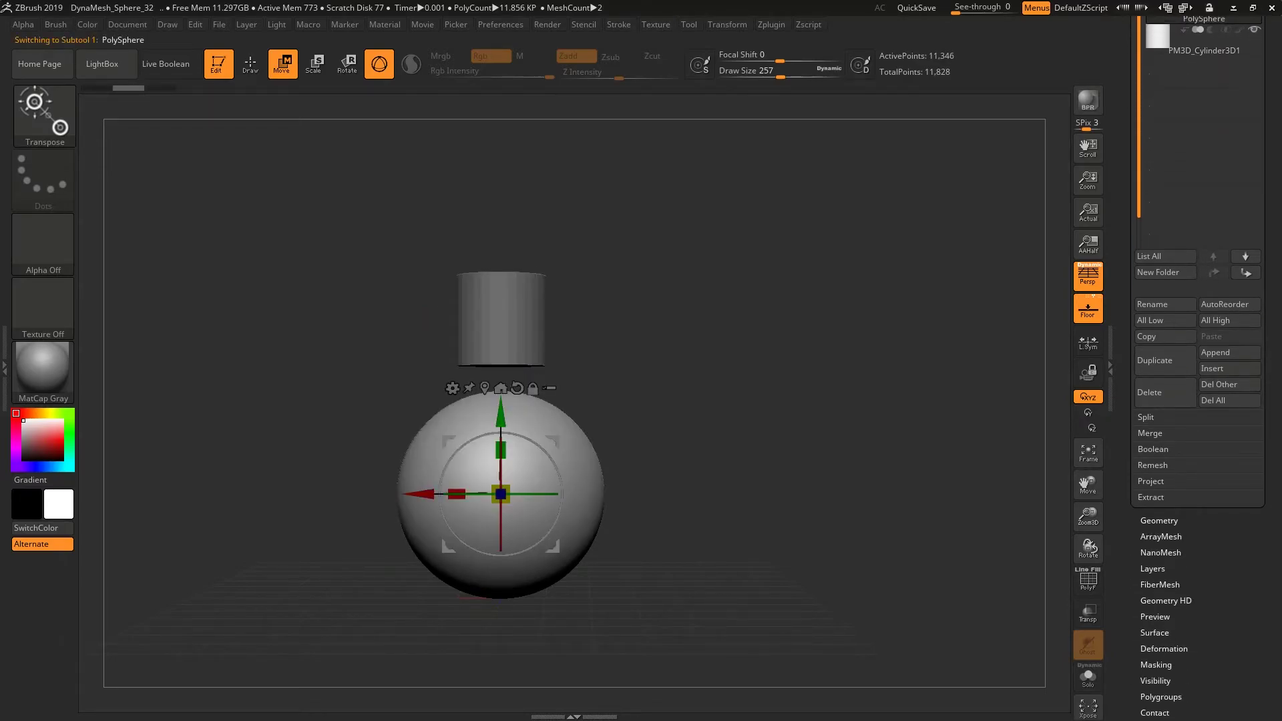
{"action": "scroll", "coordinate": [1198, 334], "scroll_direction": "up", "scroll_amount": 3}
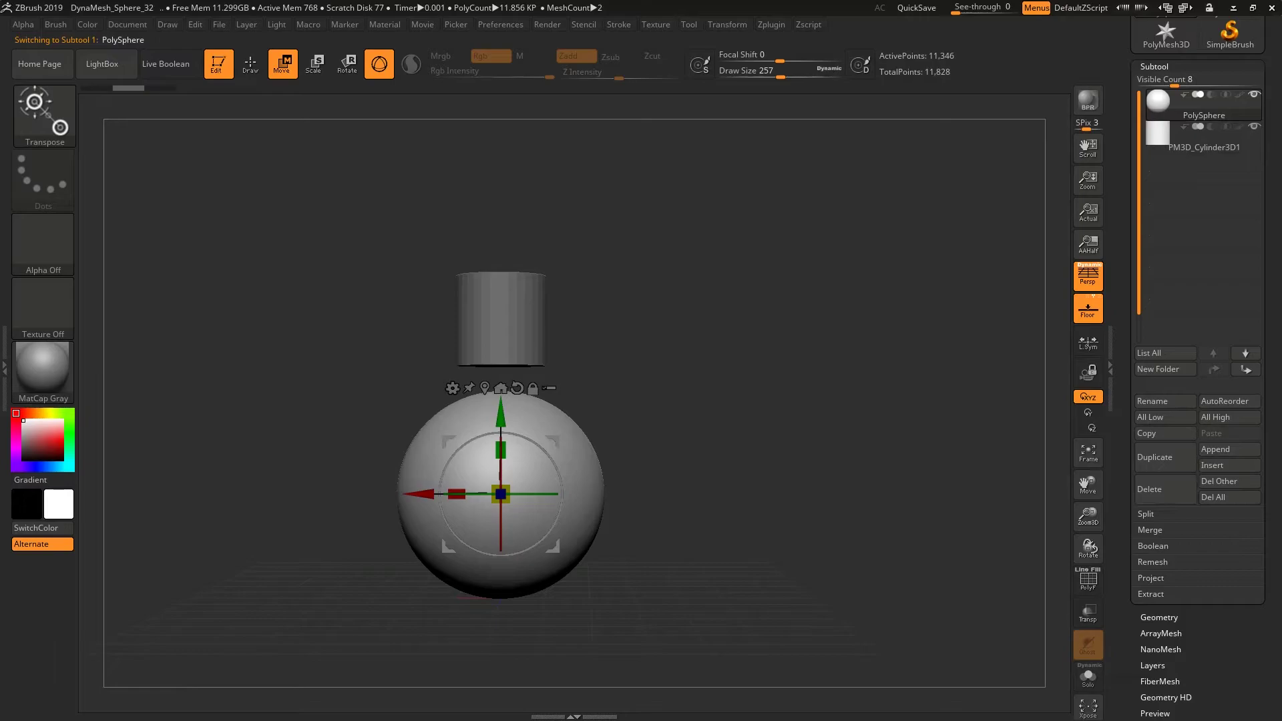
Step: MergeDown the cylinder into PolySphere, accepting the non-undoable warning
{"action": "left_click", "coordinate": [1162, 530]}
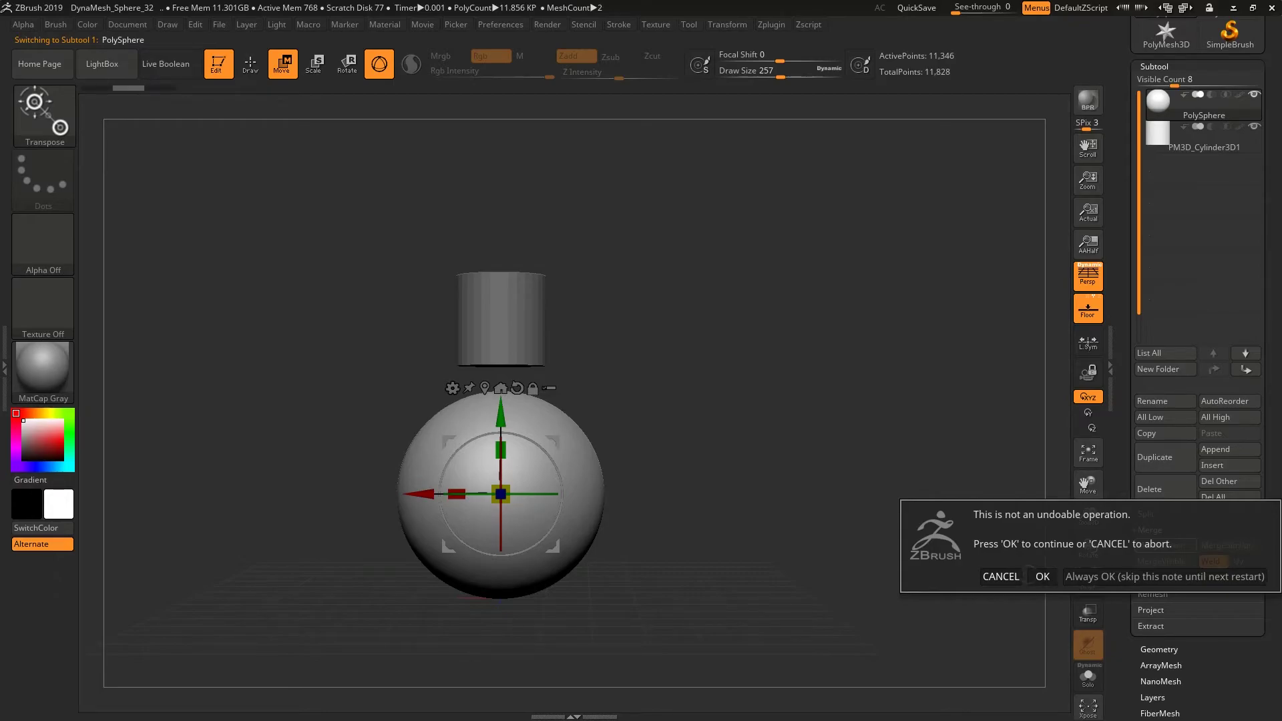
{"action": "left_click", "coordinate": [1042, 576]}
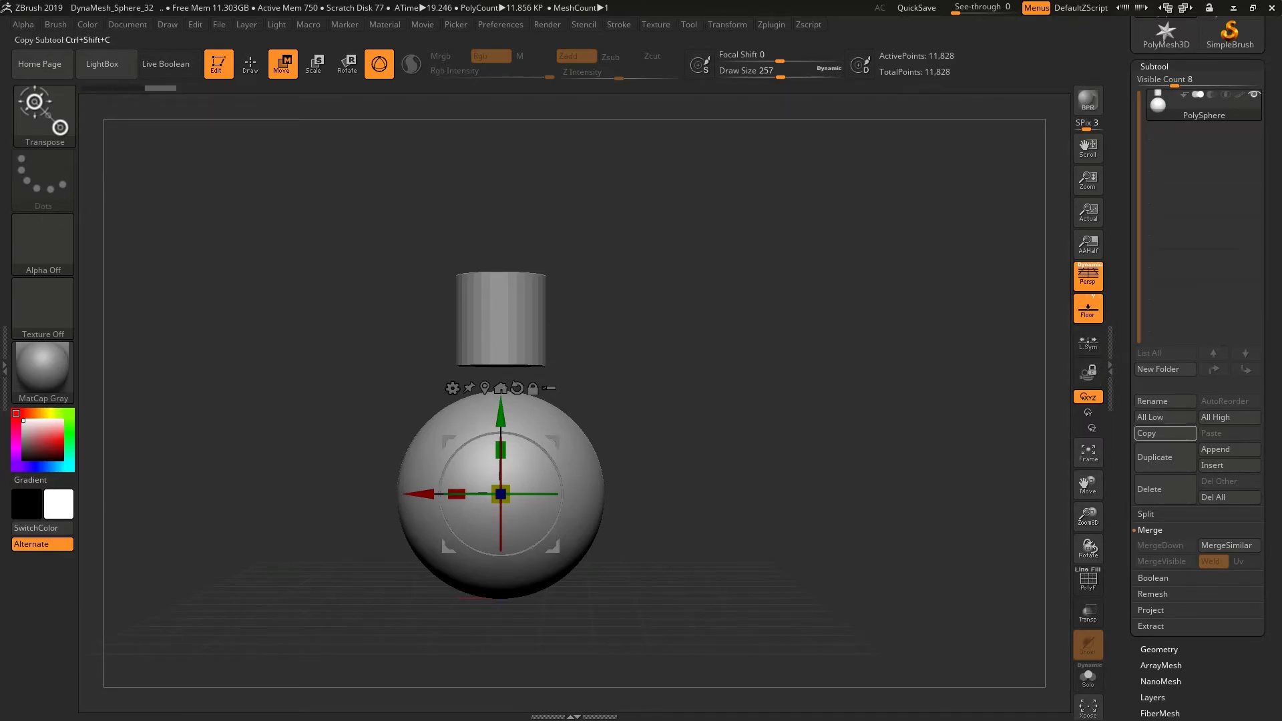
Step: Split the merged mesh into PolySphere and PolySphere1 with Split To Parts
{"action": "left_click", "coordinate": [1146, 514]}
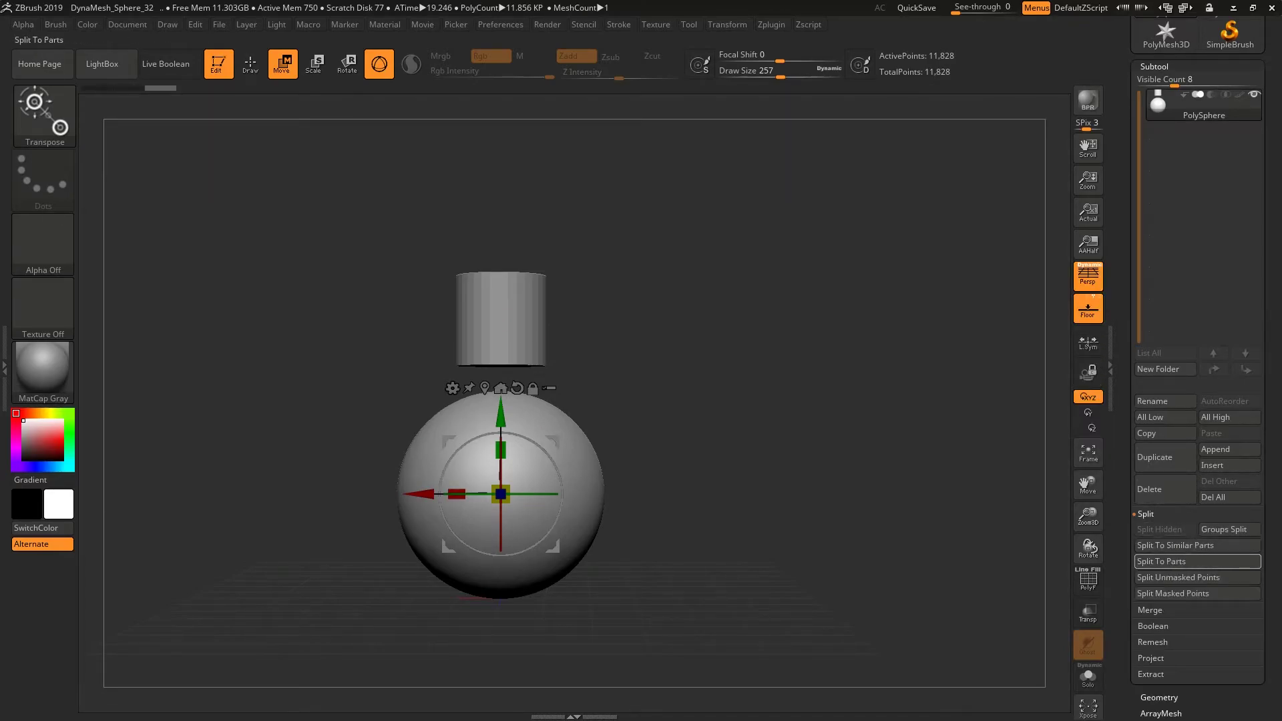
{"action": "left_click", "coordinate": [1165, 561]}
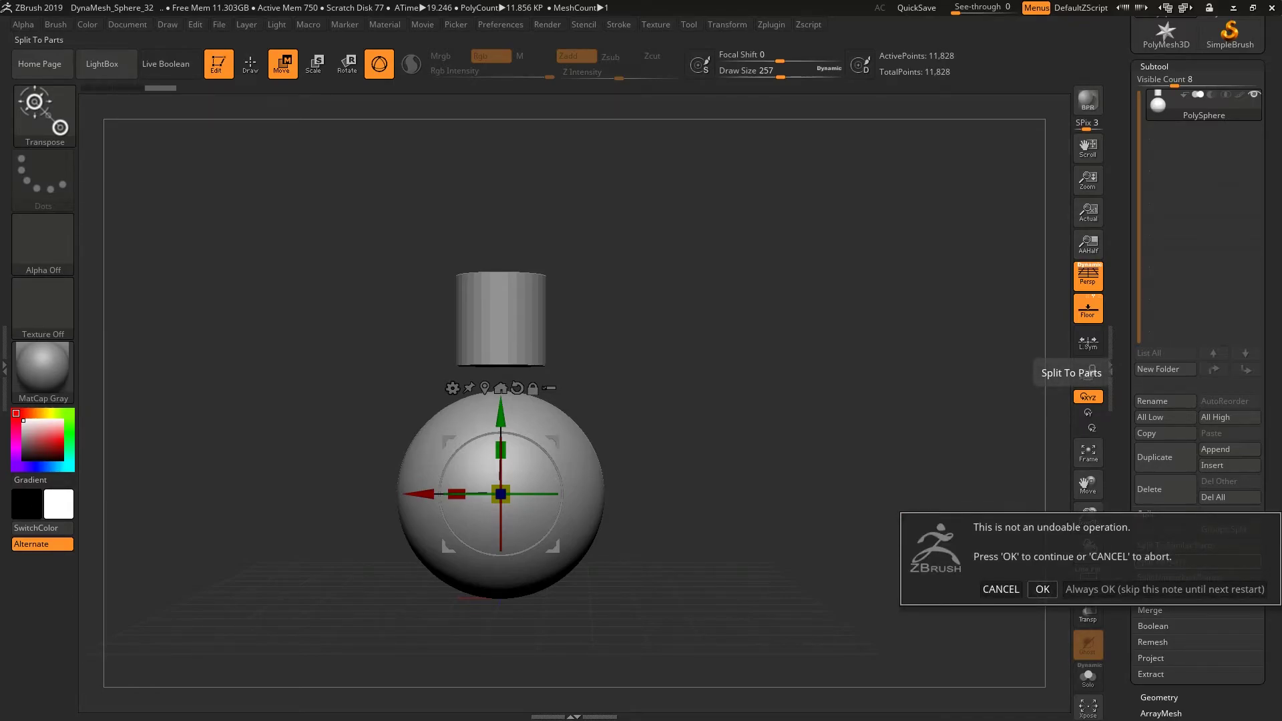
{"action": "left_click", "coordinate": [1042, 589]}
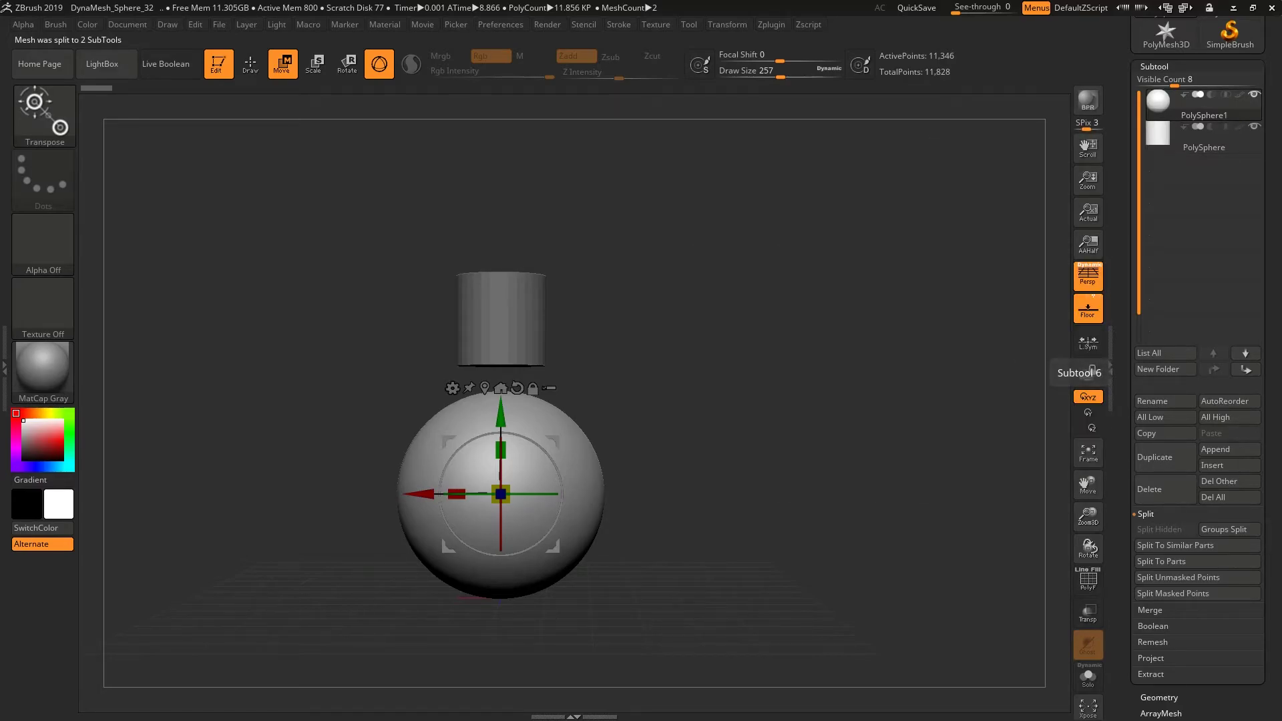
Step: Expand the Geometry subpalette to reach the DynaMesh settings
{"action": "scroll", "coordinate": [1195, 400], "scroll_direction": "down", "scroll_amount": 2}
{"action": "scroll", "coordinate": [1195, 401], "scroll_direction": "down", "scroll_amount": 3}
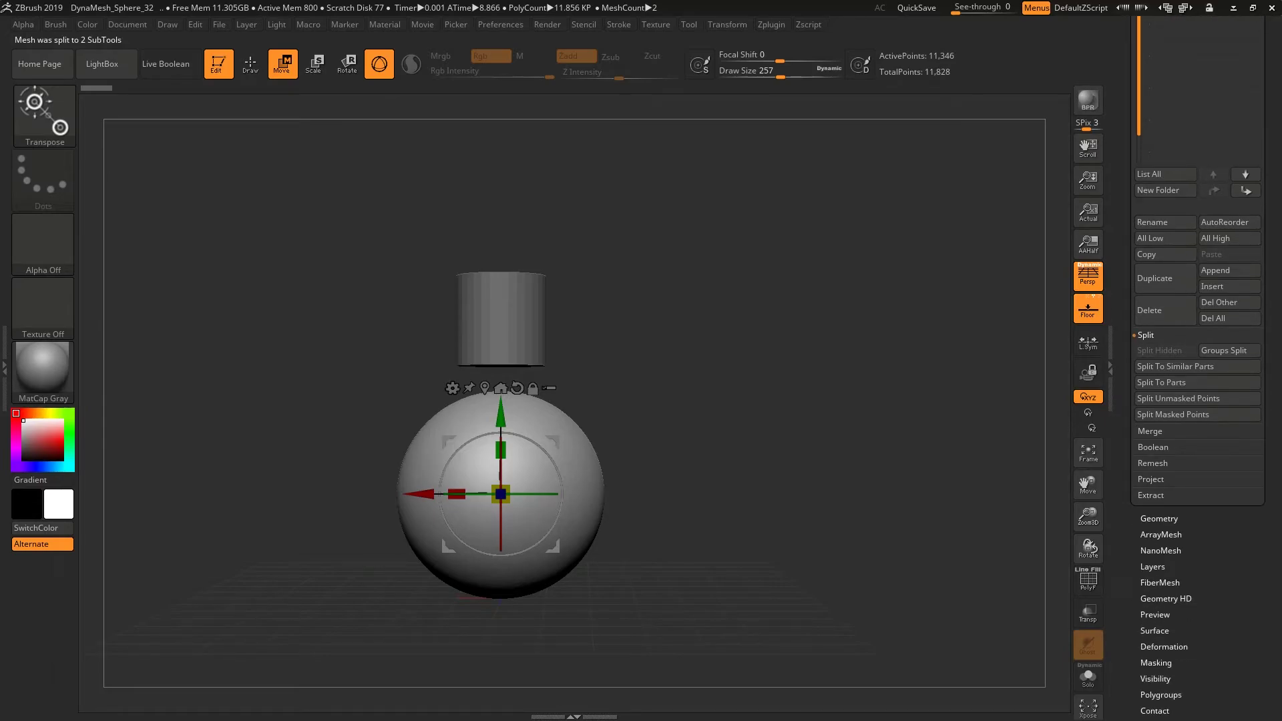
{"action": "scroll", "coordinate": [1195, 387], "scroll_direction": "up", "scroll_amount": 5}
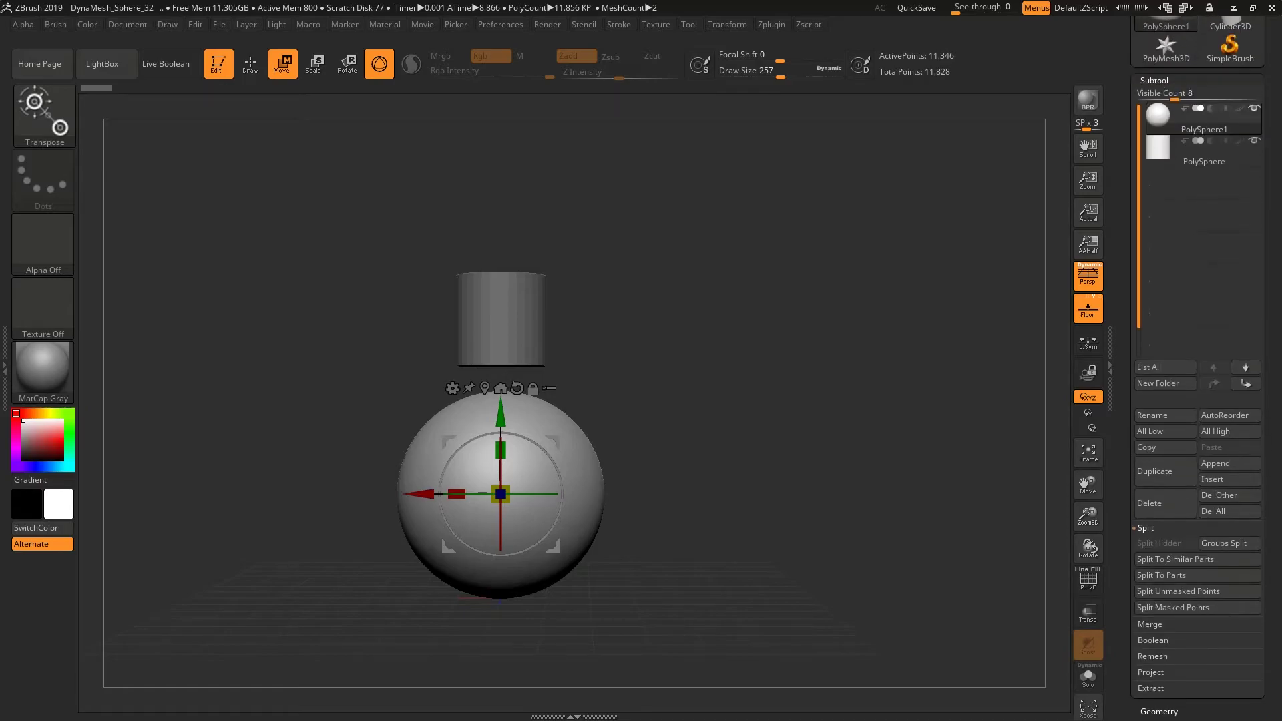
{"action": "scroll", "coordinate": [1195, 334], "scroll_direction": "up", "scroll_amount": 5}
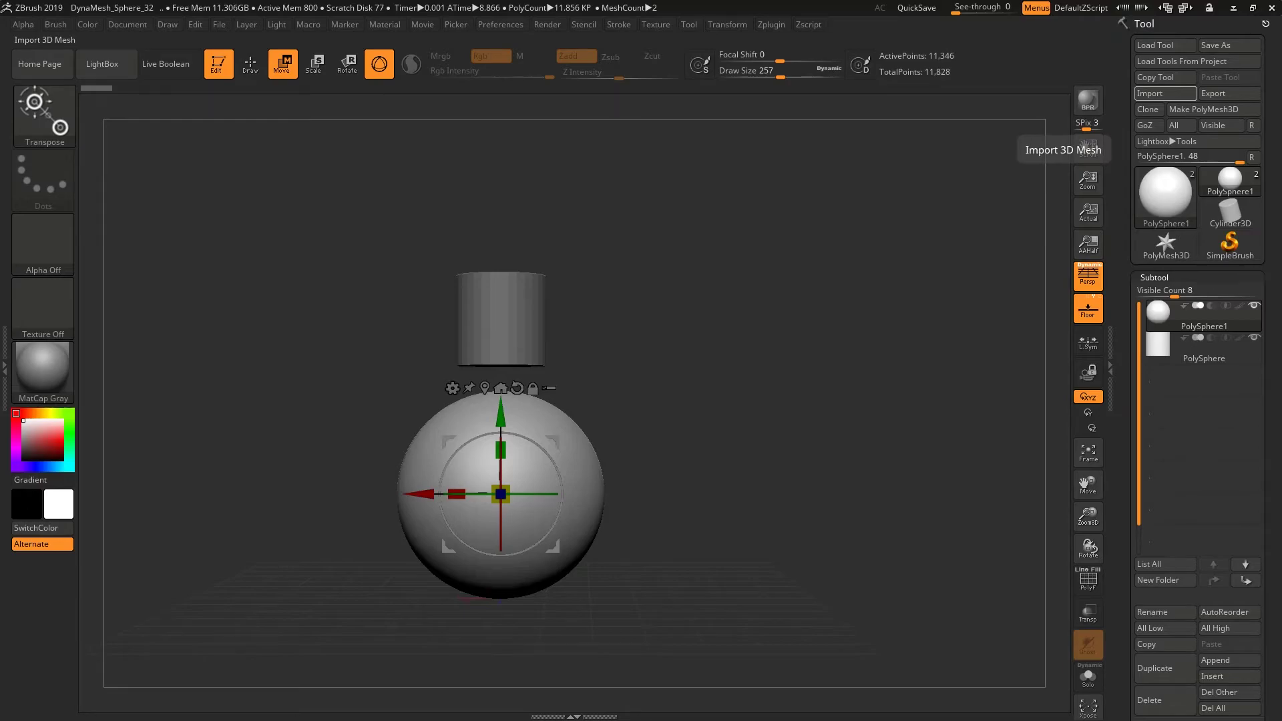
{"action": "scroll", "coordinate": [1198, 401], "scroll_direction": "down", "scroll_amount": 3}
{"action": "scroll", "coordinate": [1198, 401], "scroll_direction": "down", "scroll_amount": 2}
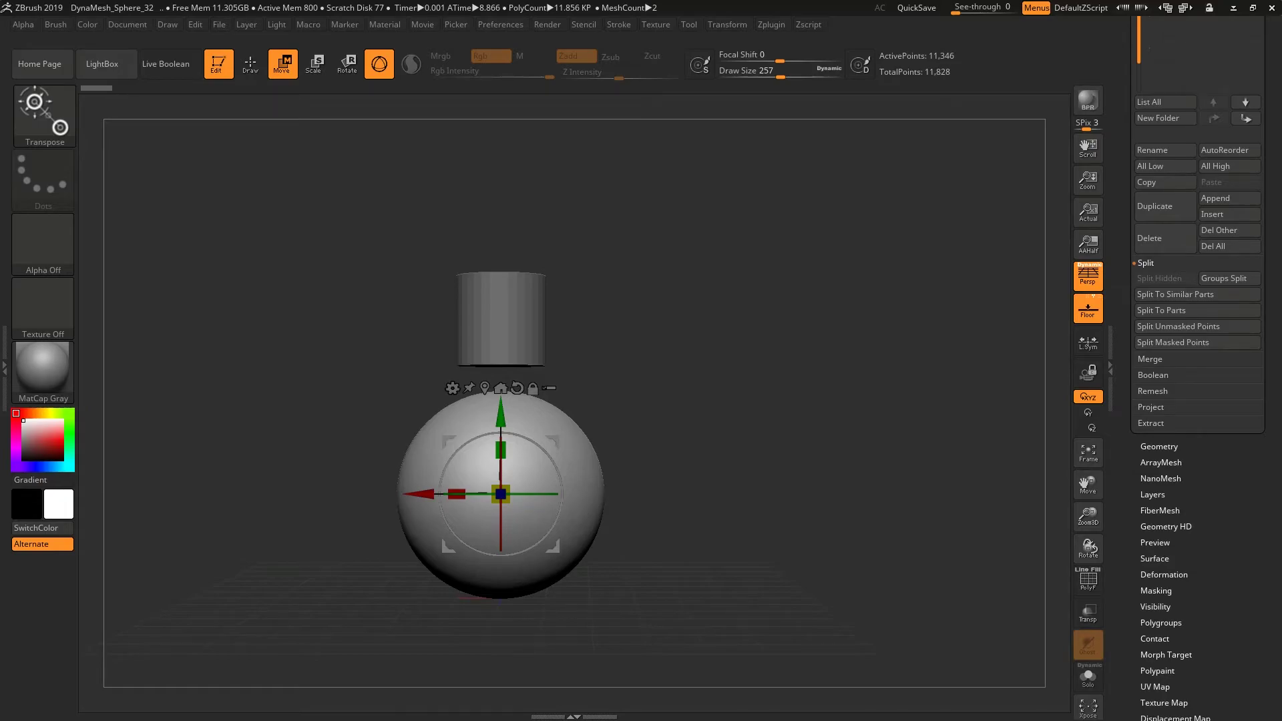
{"action": "left_click", "coordinate": [1159, 446]}
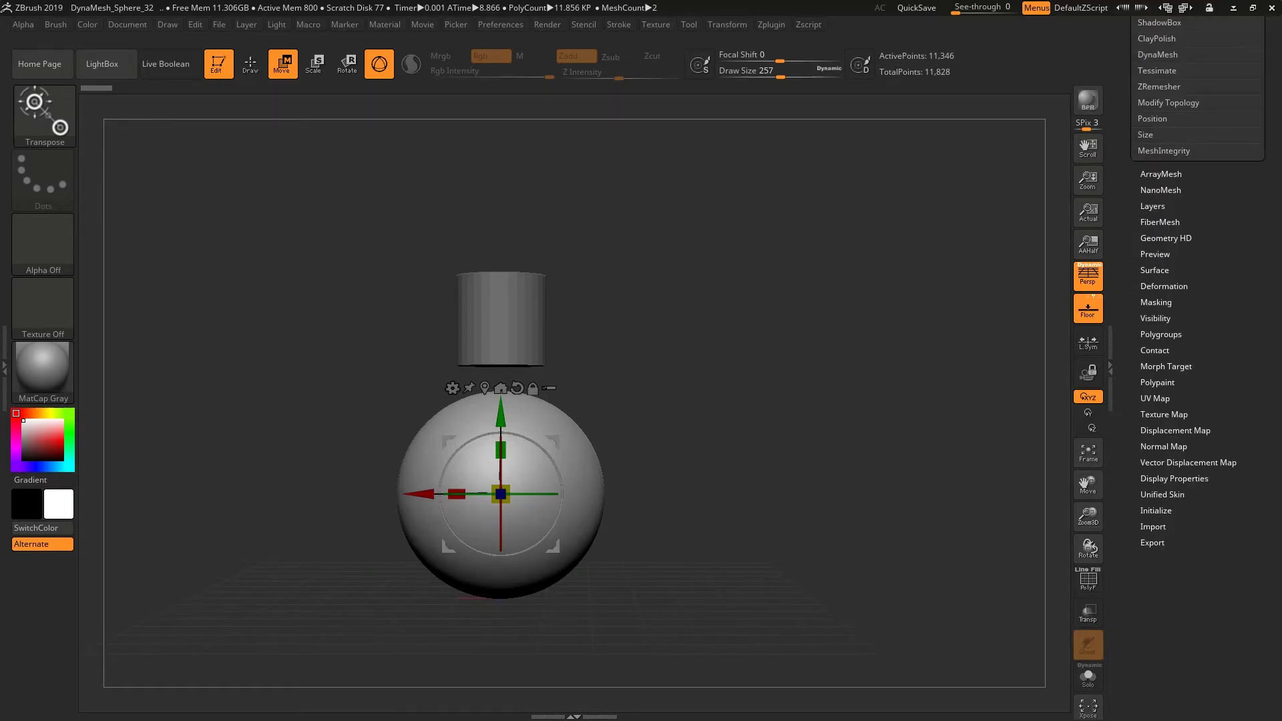
Step: Check the sphere's DynaMesh Resolution of 32, then select the PolySphere cylinder-cap subtool
{"action": "scroll", "coordinate": [1199, 301], "scroll_direction": "up", "scroll_amount": 2}
{"action": "scroll", "coordinate": [1198, 300], "scroll_direction": "up", "scroll_amount": 2}
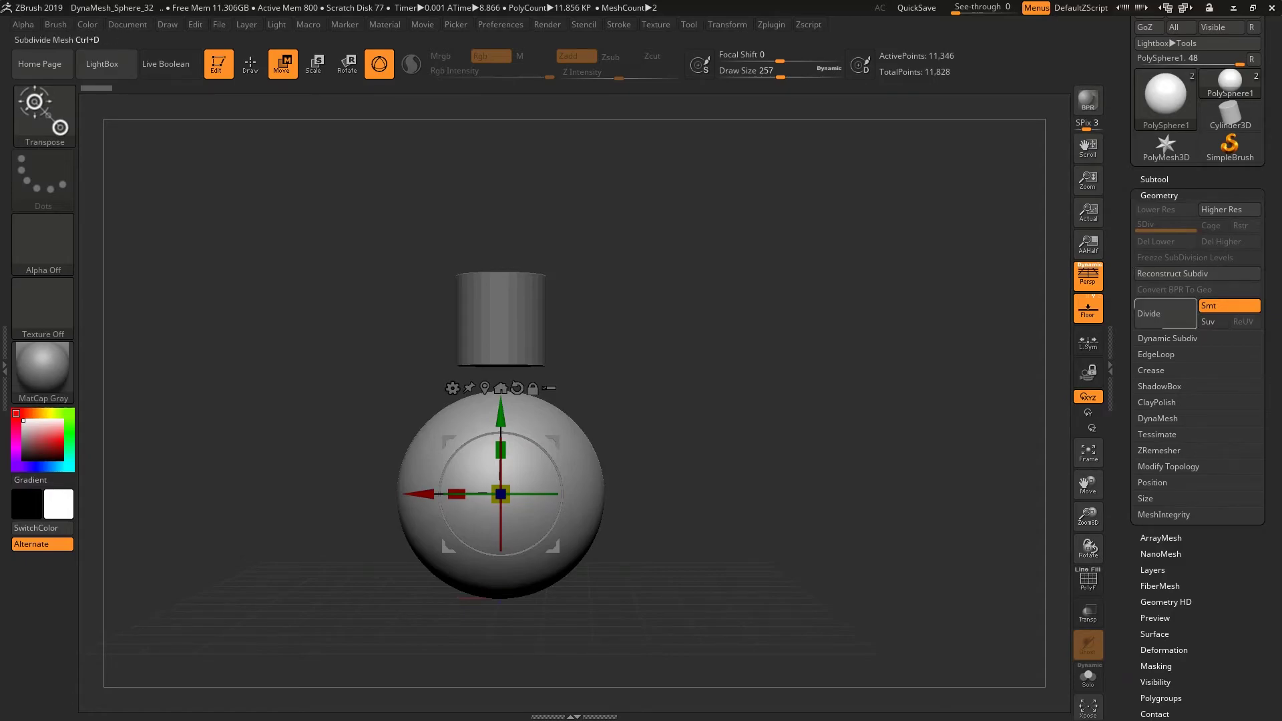
{"action": "left_click", "coordinate": [1160, 418]}
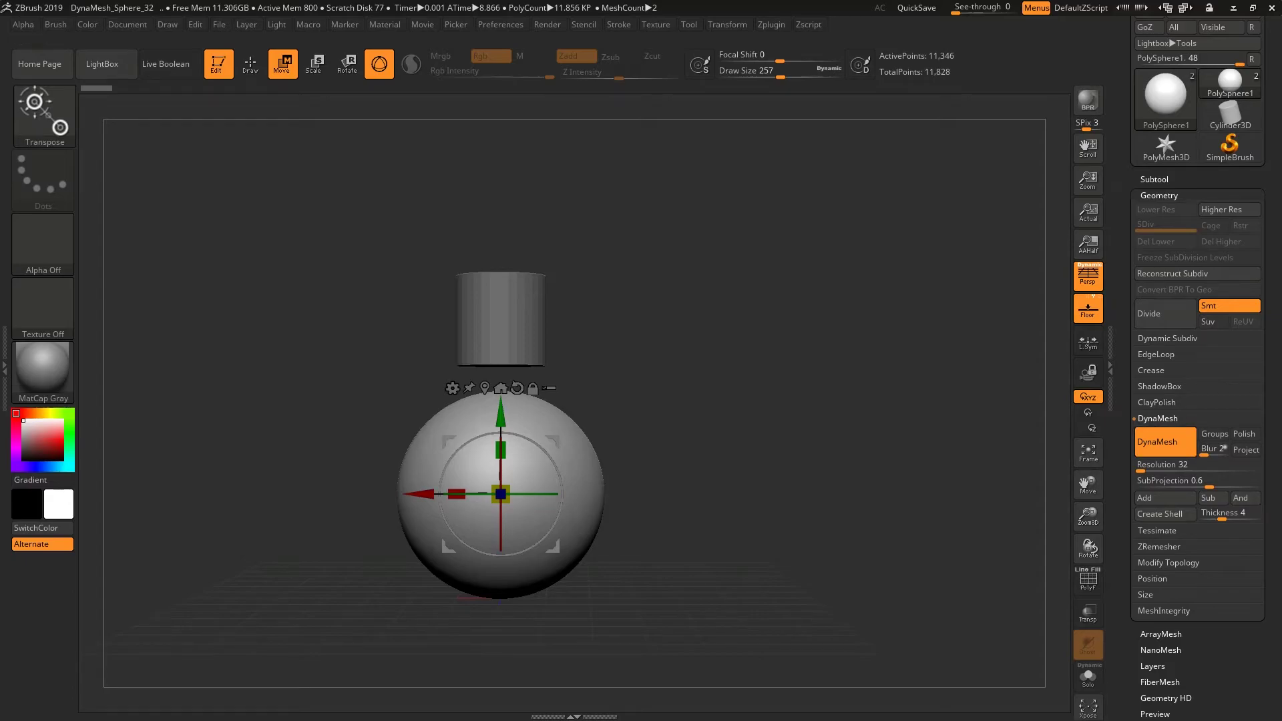
{"action": "left_click", "coordinate": [1154, 179]}
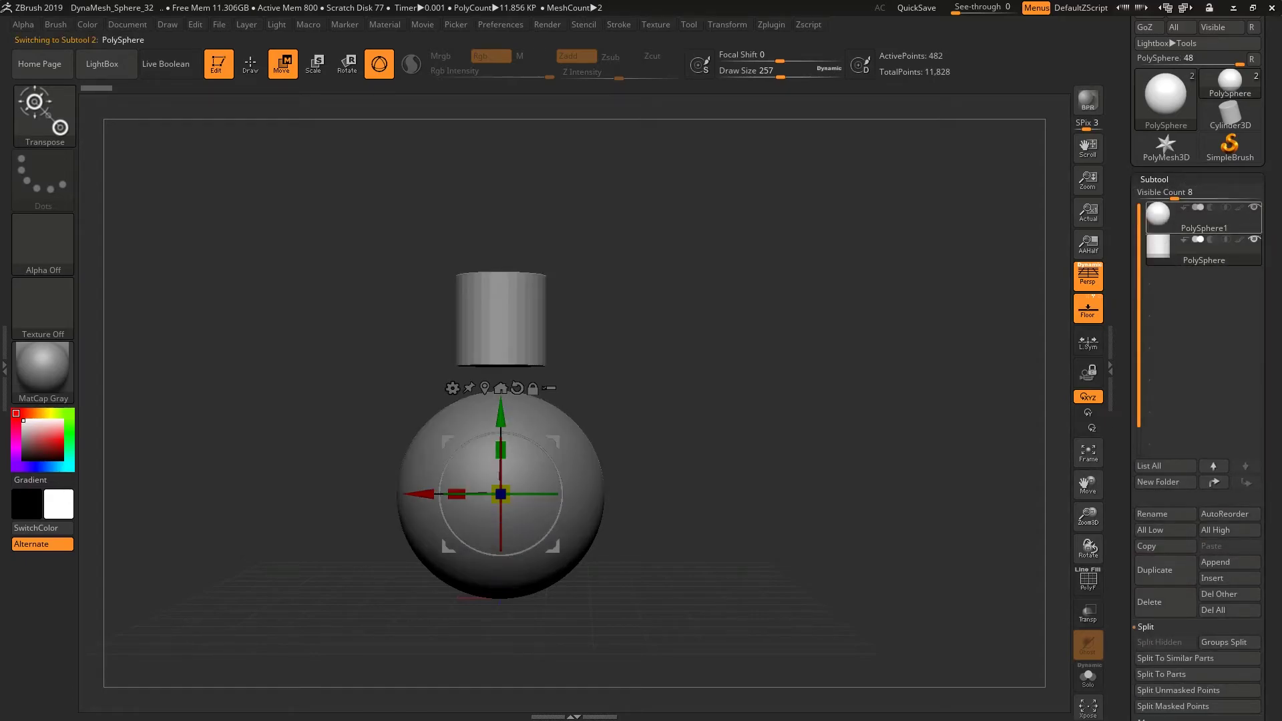
Step: Hide the cylinder subtool and reopen the sphere's Geometry options
{"action": "left_click", "coordinate": [1254, 239]}
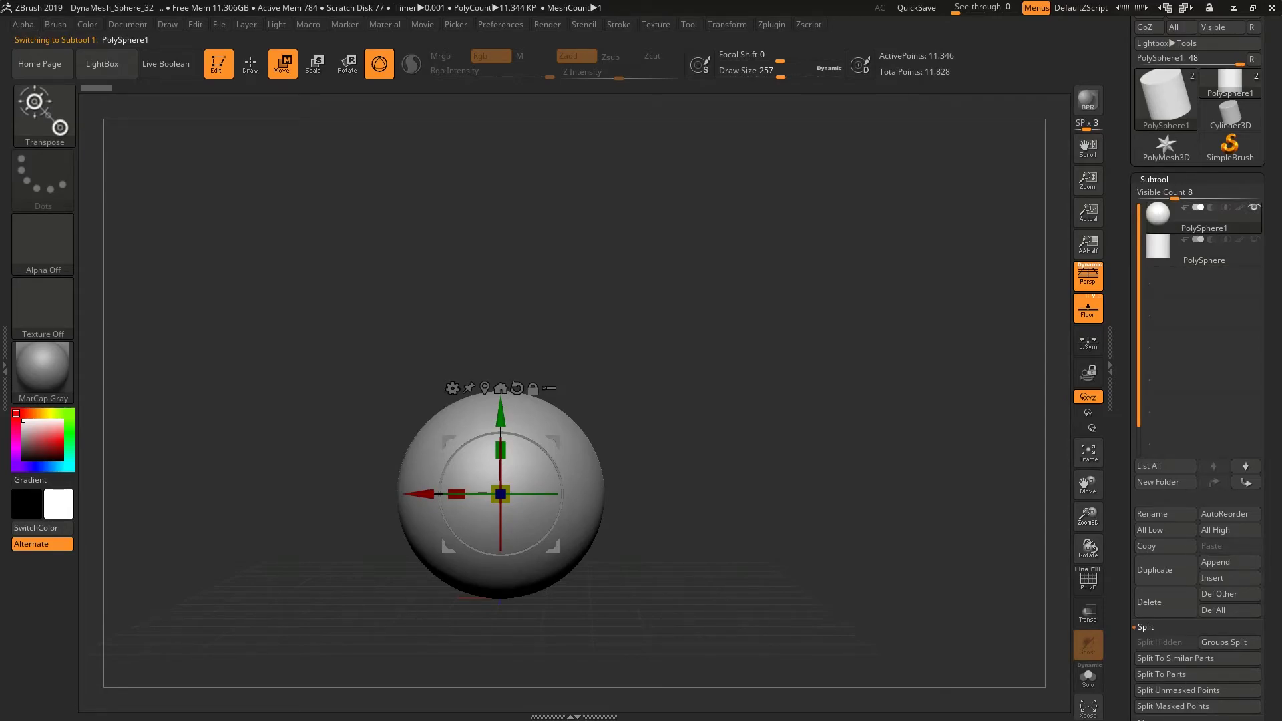
{"action": "left_click", "coordinate": [1155, 545]}
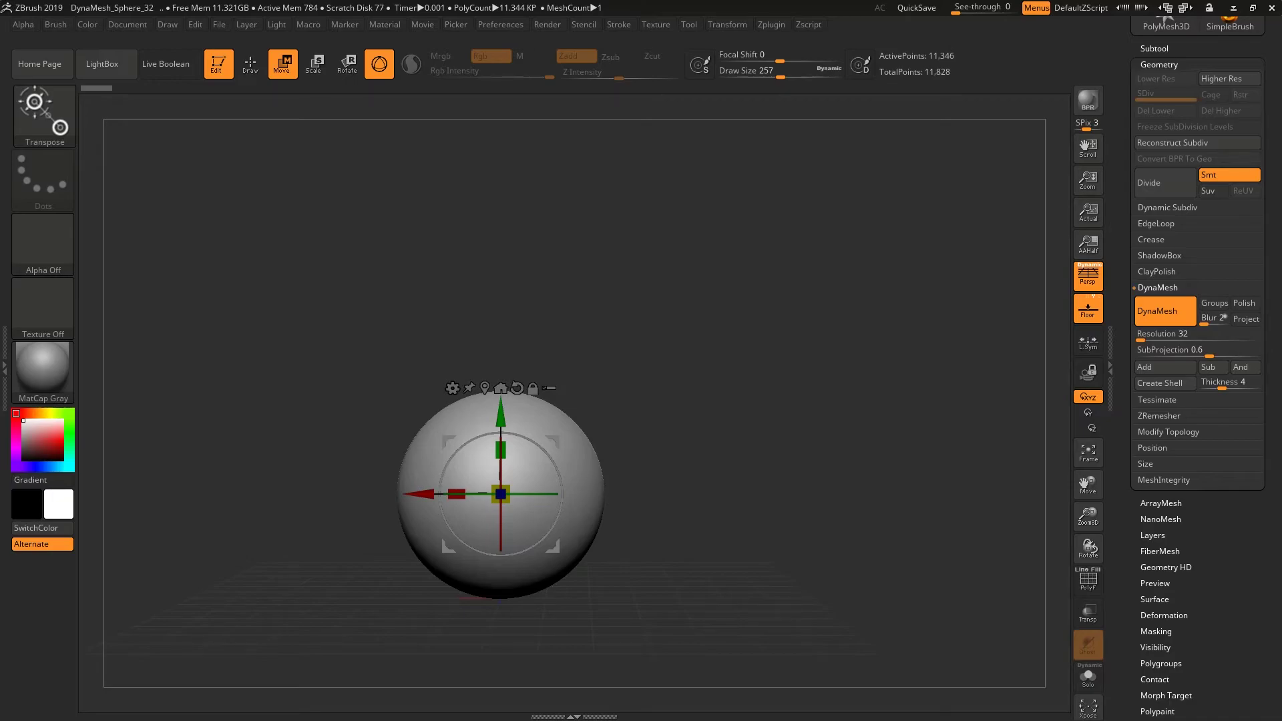
Step: Return to Draw mode, turn on the PolyF wireframe, and pick the Move brush
{"action": "key", "text": "q"}
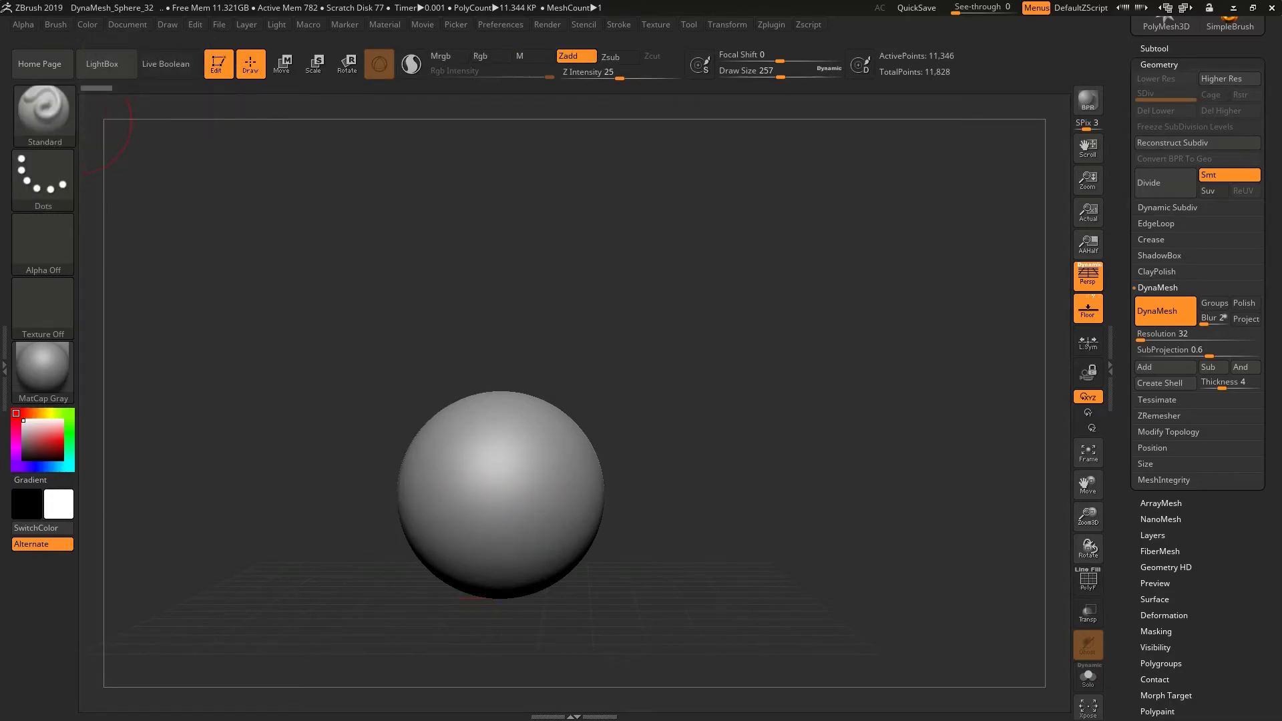
{"action": "left_click", "coordinate": [44, 112]}
{"action": "left_click", "coordinate": [1088, 578]}
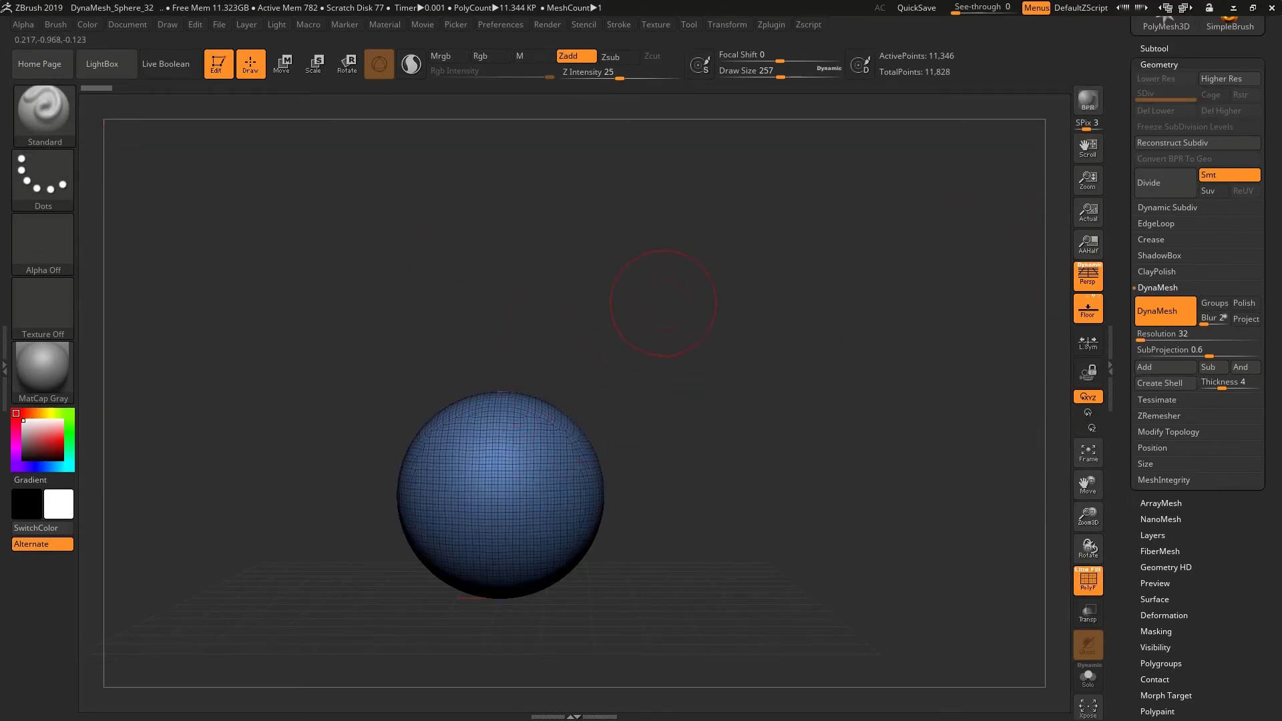
{"action": "key", "text": "b"}
{"action": "key", "text": "m"}
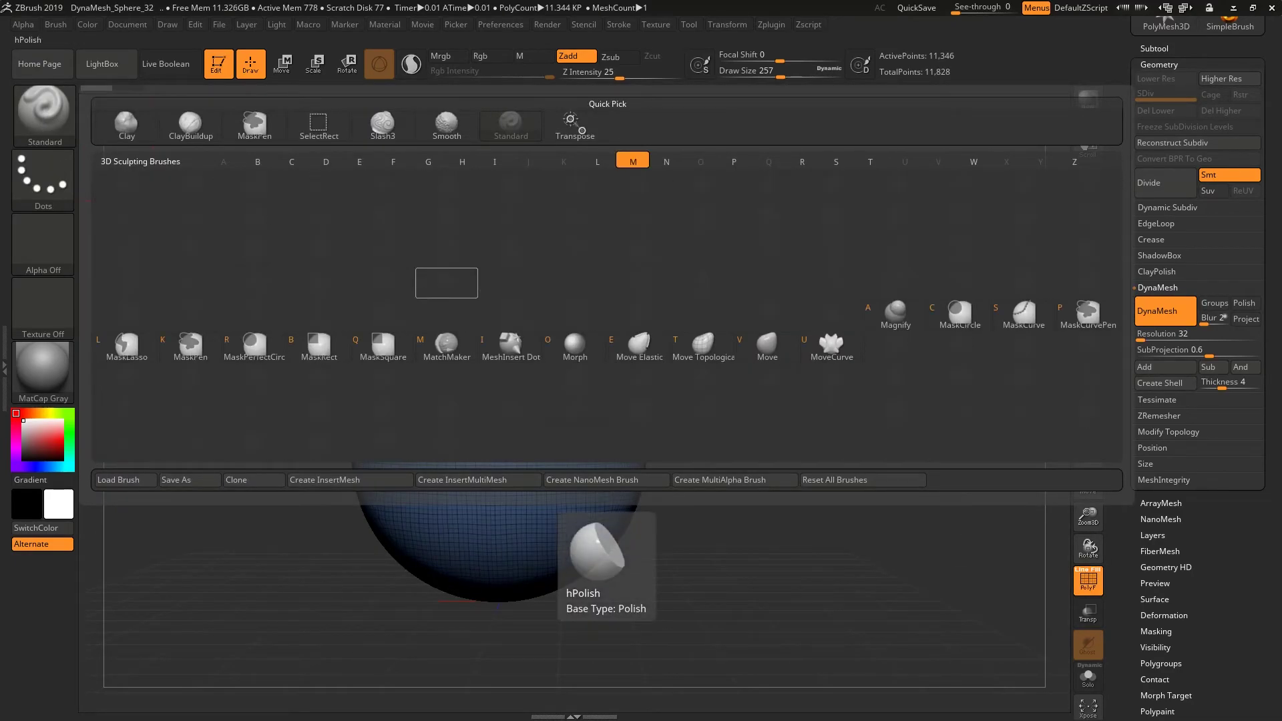
{"action": "left_click", "coordinate": [765, 344]}
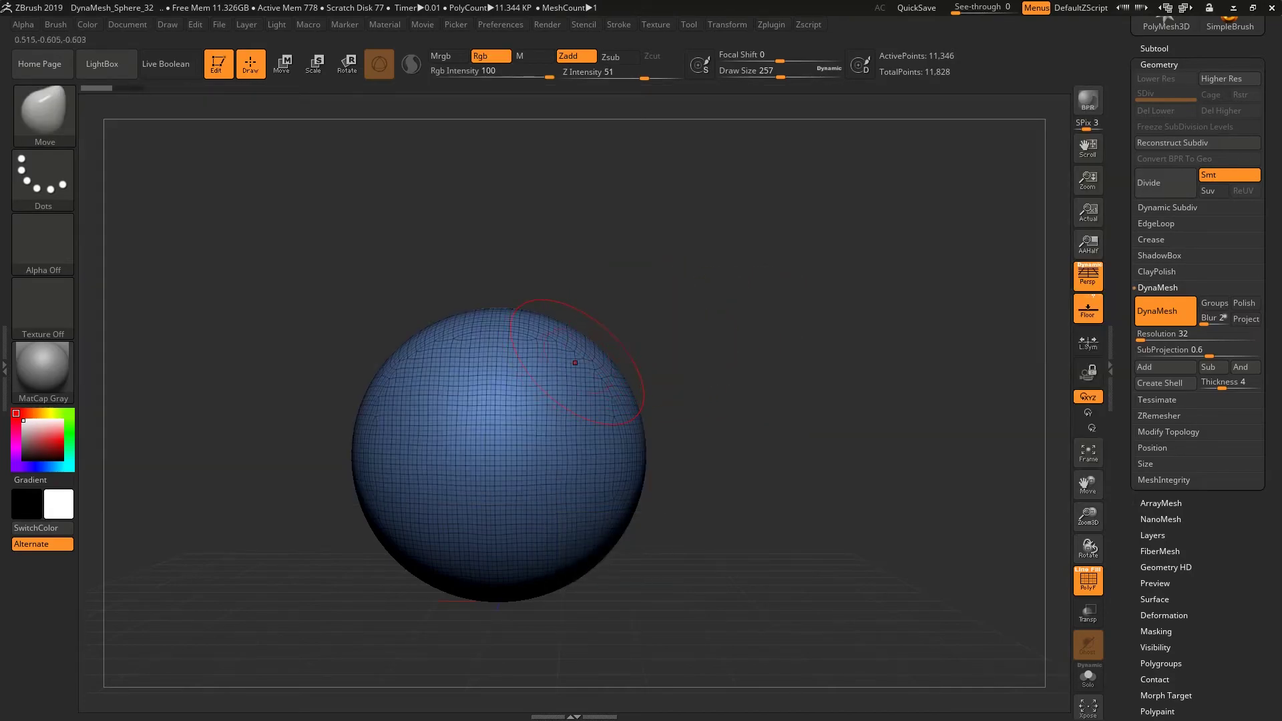
Step: Pull a long tapering horn out of the sphere's upper right with Move
{"action": "left_click_drag", "start_coordinate": [572, 364], "coordinate": [928, 224]}
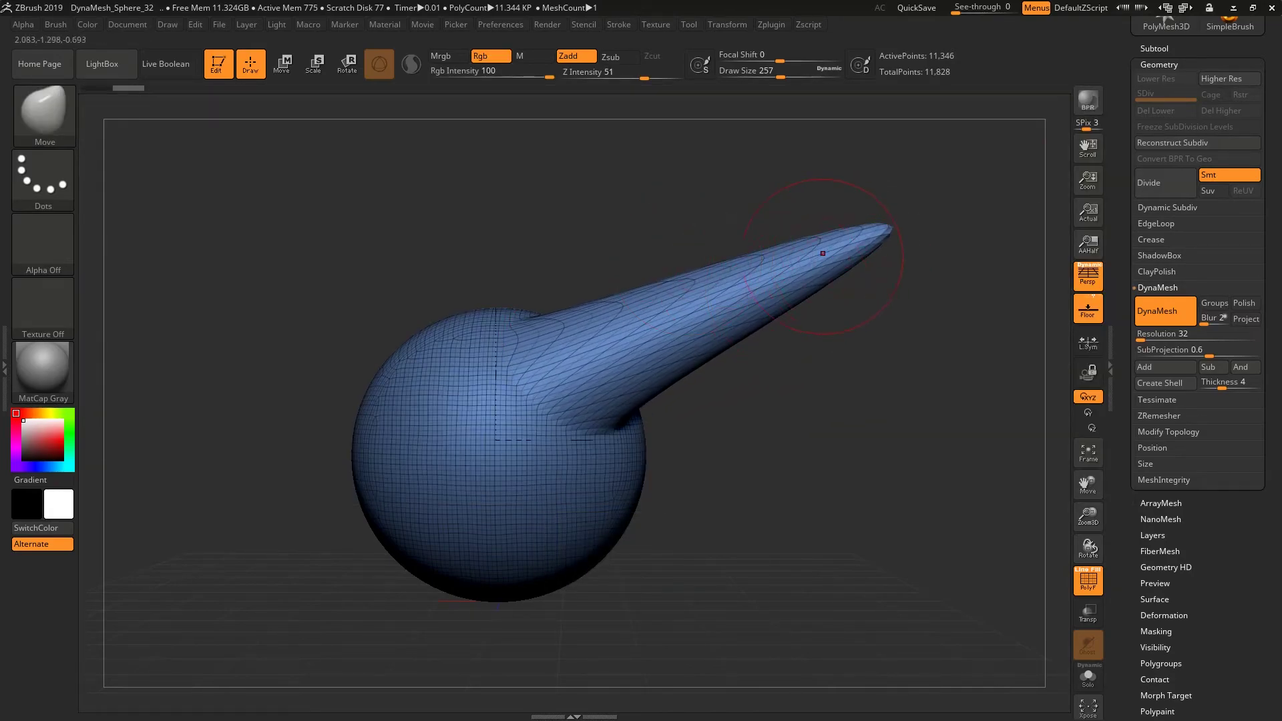
{"action": "left_click_drag", "start_coordinate": [830, 229], "coordinate": [915, 220]}
{"action": "mouse_move", "coordinate": [995, 215]}
{"action": "left_mouse_down", "text": "shift"}
{"action": "mouse_move", "coordinate": [861, 301]}
{"action": "mouse_move", "coordinate": [803, 382]}
{"action": "left_mouse_up", "text": "shift"}
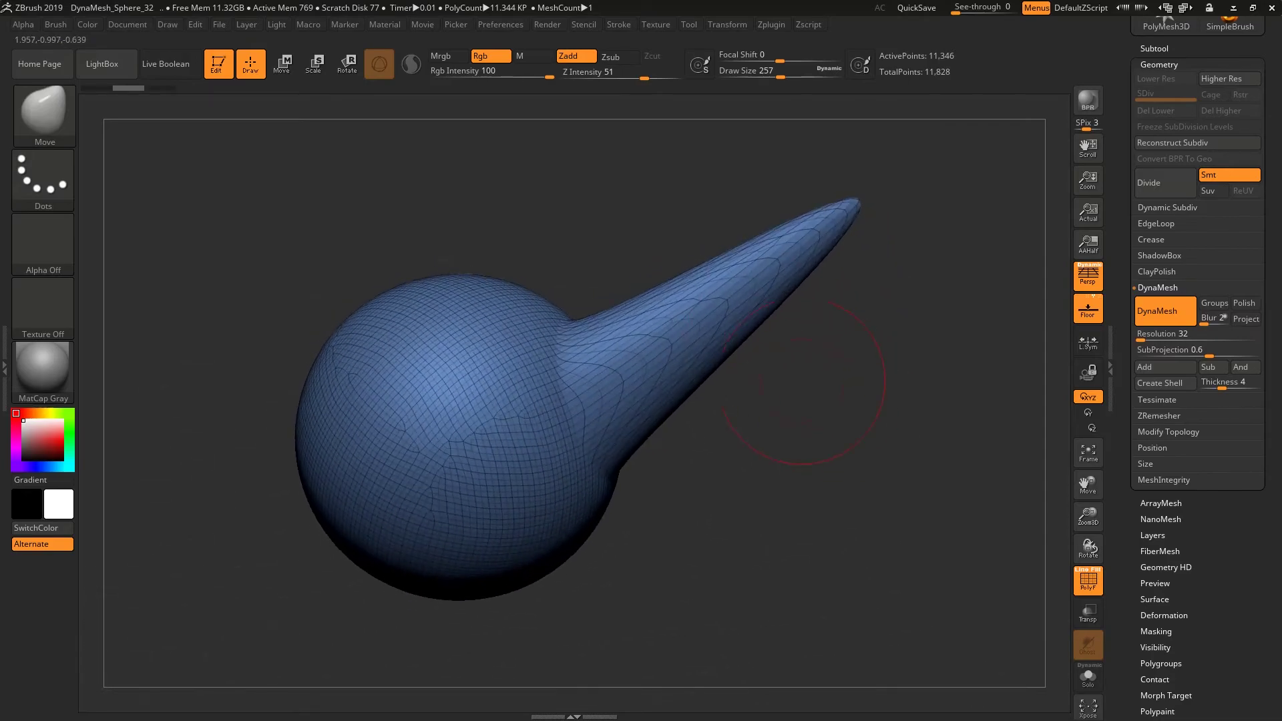
{"action": "left_click_drag", "start_coordinate": [764, 334], "coordinate": [841, 381]}
{"action": "key", "text": "ctrl+z"}
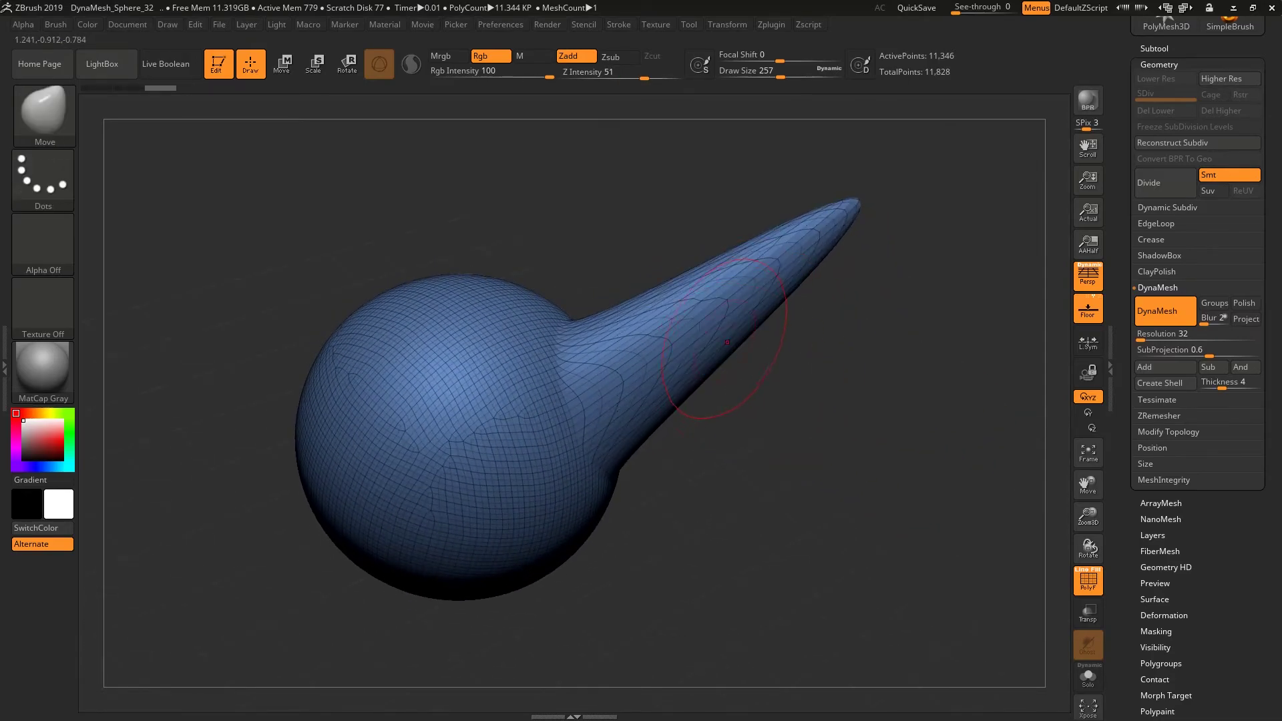
{"action": "left_click_drag", "start_coordinate": [688, 367], "coordinate": [771, 314]}
Step: Orbit around the horn and toggle the PolyF wireframe off to compare the surface
{"action": "left_click_drag", "start_coordinate": [893, 435], "coordinate": [859, 350]}
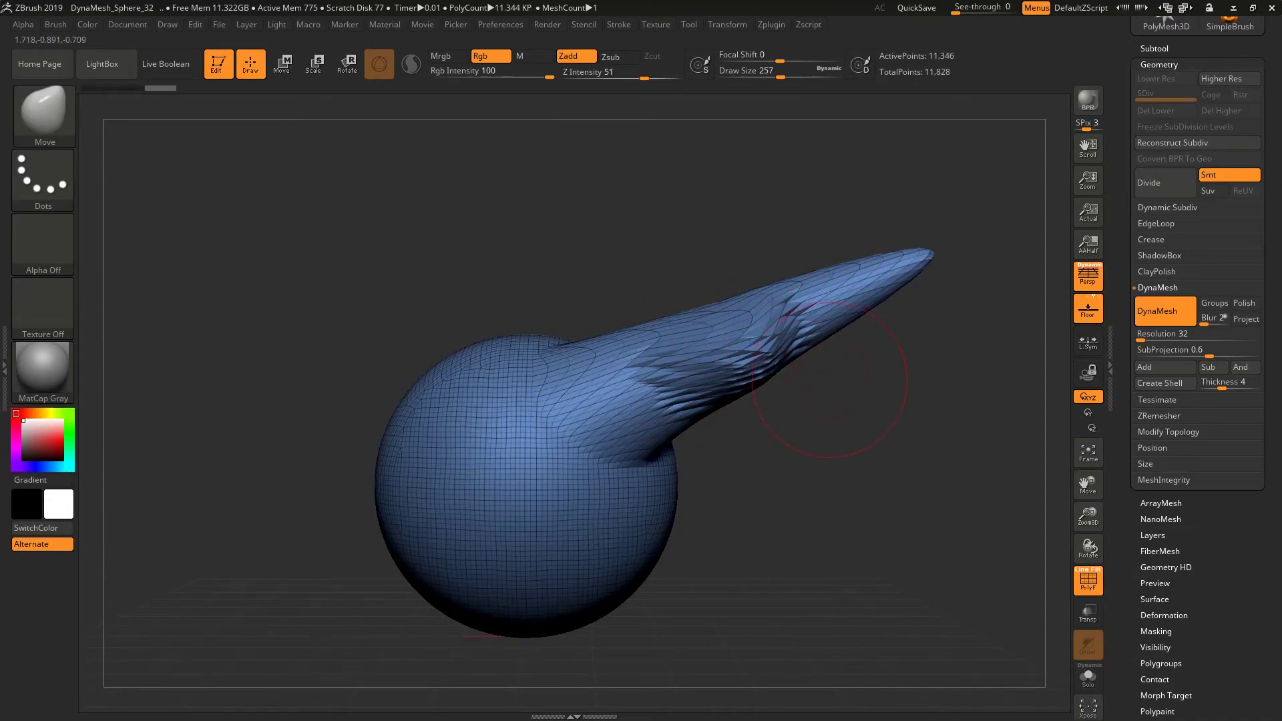
{"action": "key", "text": "ctrl+z"}
{"action": "key", "text": "ctrl+shift+z"}
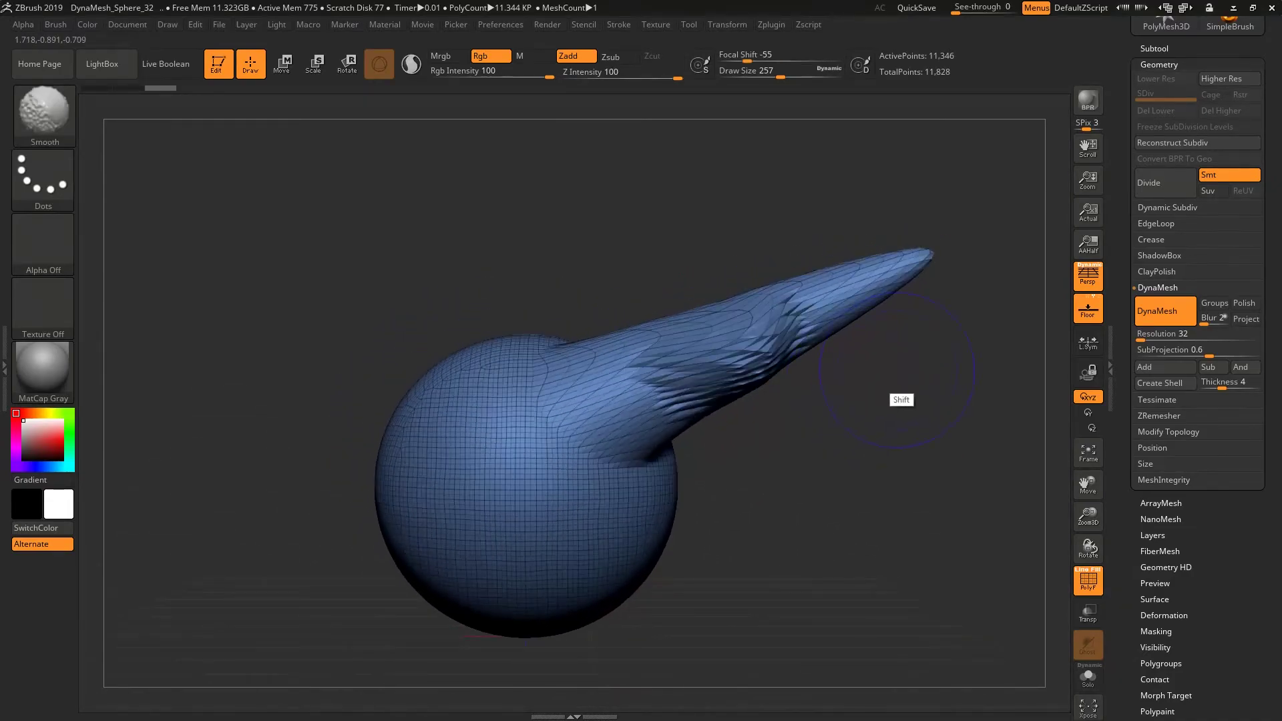
{"action": "left_click_drag", "start_coordinate": [656, 341], "coordinate": [662, 300]}
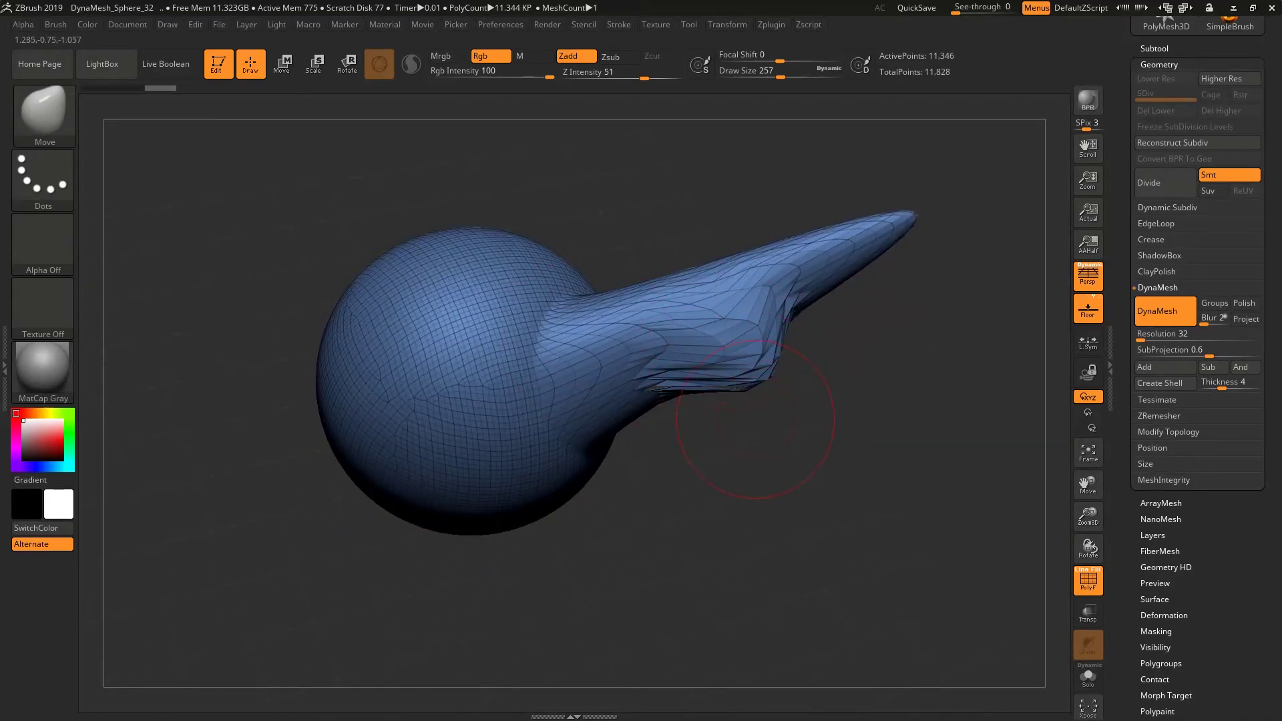
{"action": "mouse_move", "coordinate": [686, 429]}
{"action": "left_mouse_down"}
{"action": "mouse_move", "coordinate": [671, 400]}
{"action": "mouse_move", "coordinate": [735, 411]}
{"action": "left_mouse_up"}
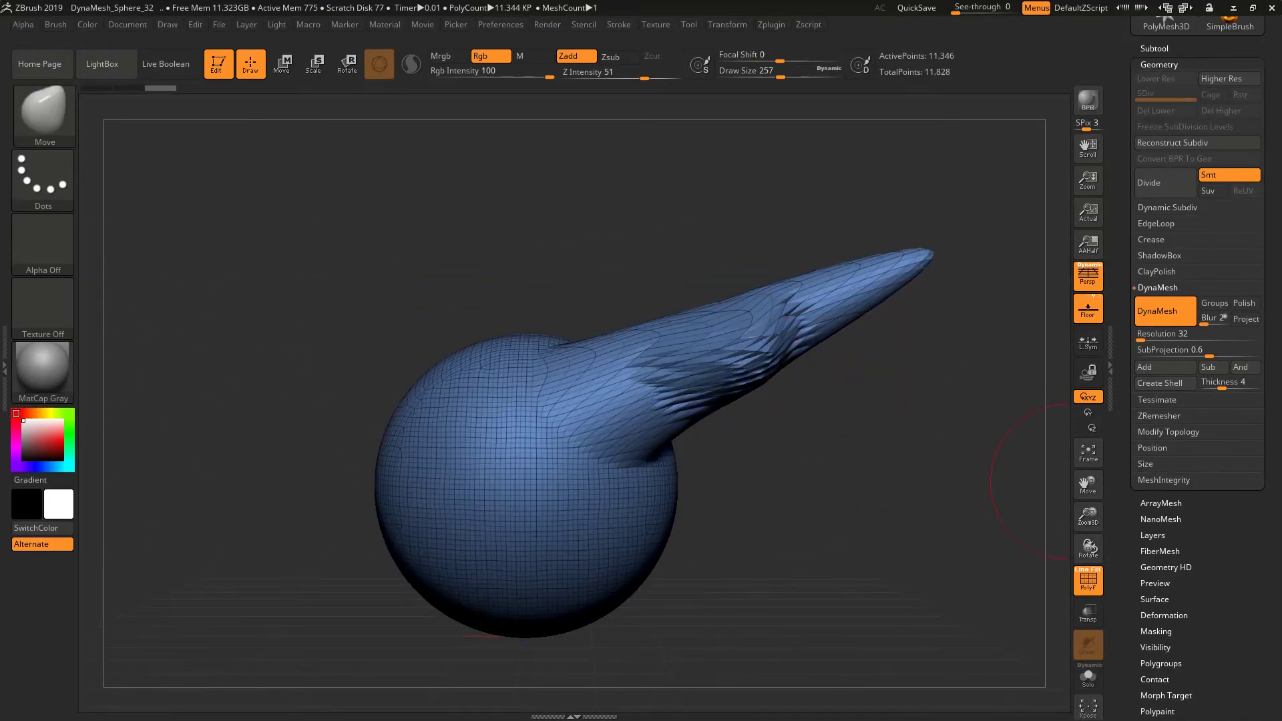
{"action": "left_click", "coordinate": [1088, 579]}
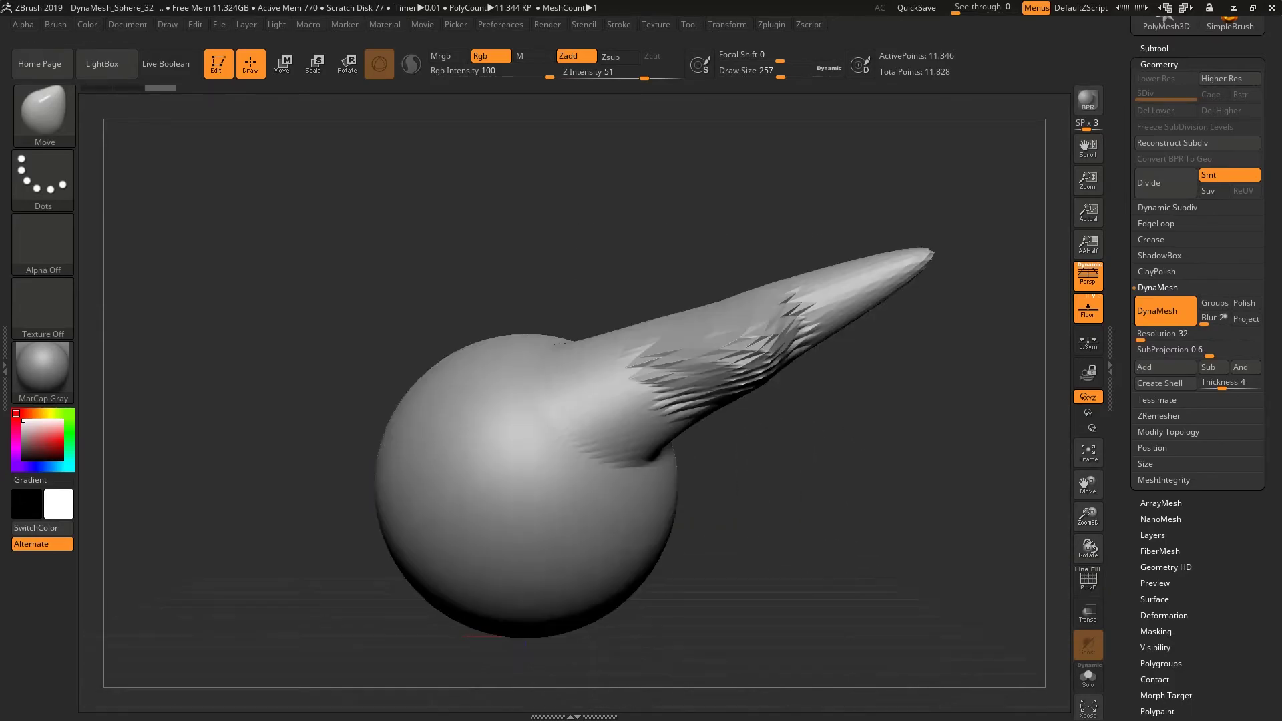
{"action": "key", "text": "shift"}
{"action": "left_click_drag", "start_coordinate": [879, 428], "coordinate": [904, 481]}
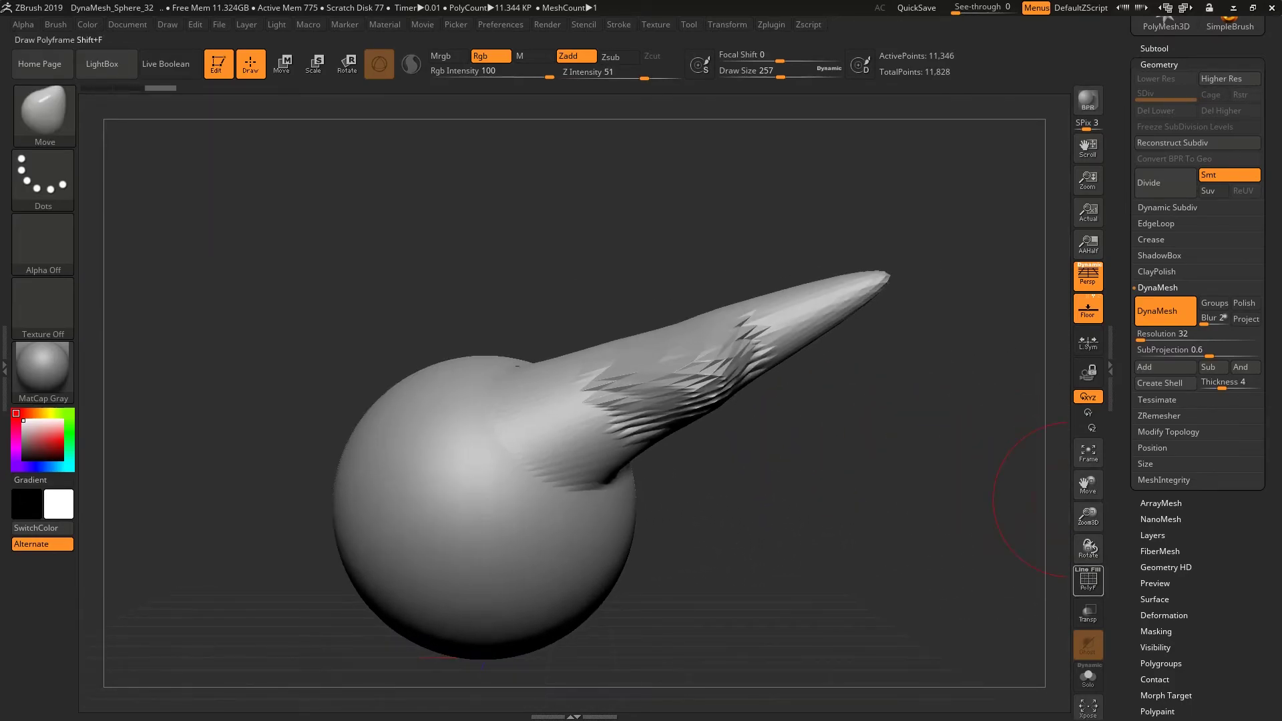
{"action": "left_click", "coordinate": [1088, 580]}
Step: Try a DynaMesh remesh at resolution 32, undo it, and turn PolyFrame back on
{"action": "key", "text": "shift"}
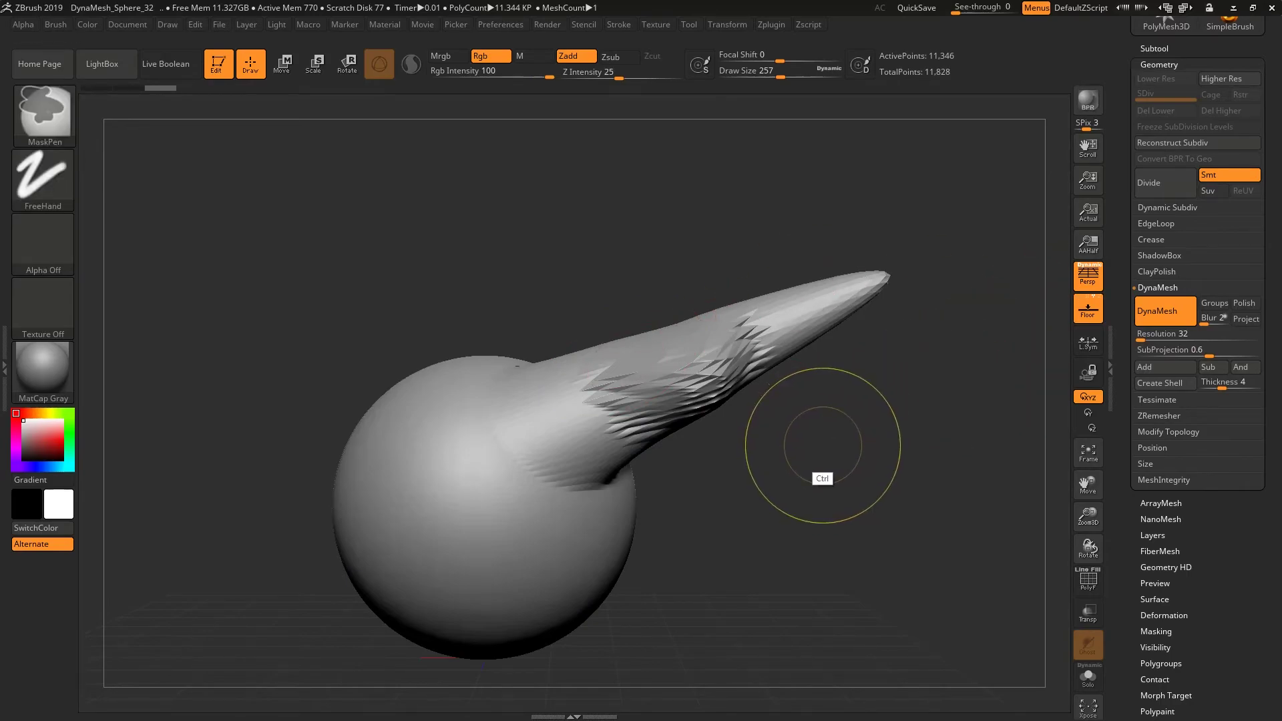
{"action": "left_click_drag", "start_coordinate": [798, 421], "coordinate": [836, 448], "text": "ctrl"}
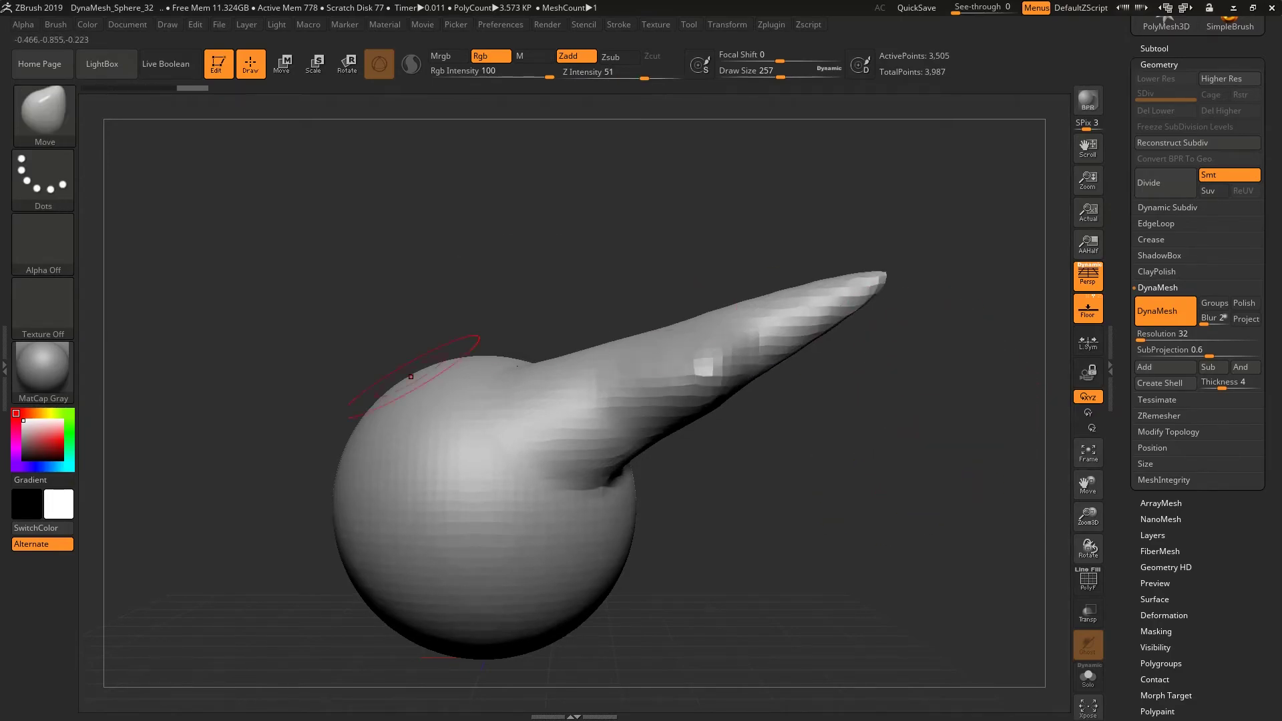
{"action": "key", "text": "ctrl"}
{"action": "key", "text": "ctrl+z"}
{"action": "key", "text": "shift+f"}
{"action": "left_click_drag", "start_coordinate": [801, 427], "coordinate": [802, 429], "text": "ctrl"}
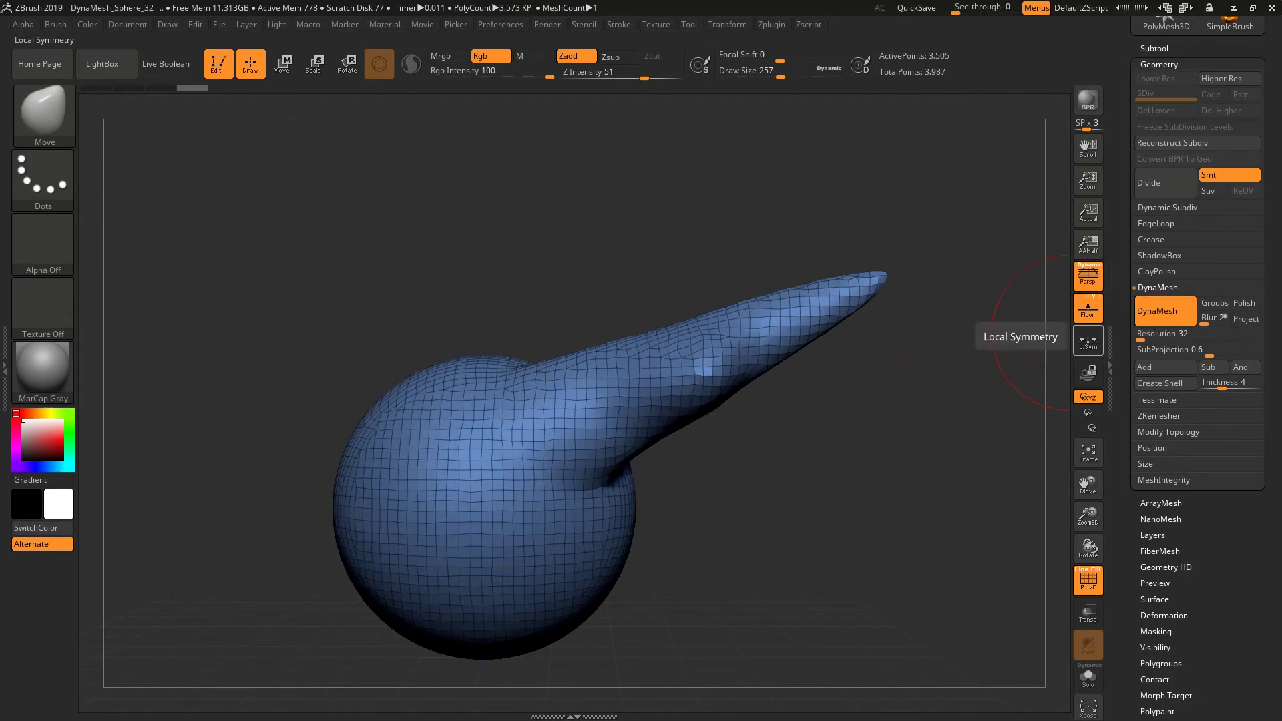
{"action": "key", "text": "ctrl"}
Step: Remesh the horned sphere at DynaMesh Resolution 104 to 36,477 points, wireframe off
{"action": "left_click_drag", "start_coordinate": [867, 409], "coordinate": [888, 428], "text": "ctrl"}
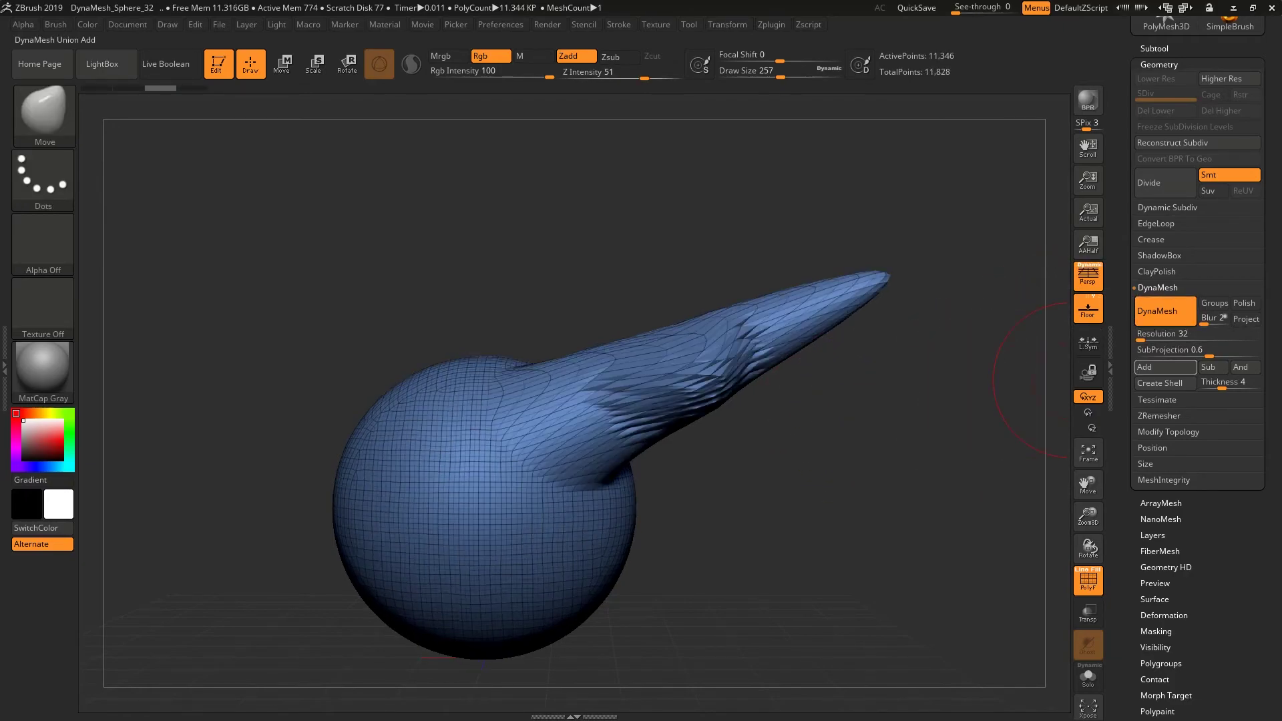
{"action": "left_click", "coordinate": [1165, 333]}
{"action": "type", "text": "104"}
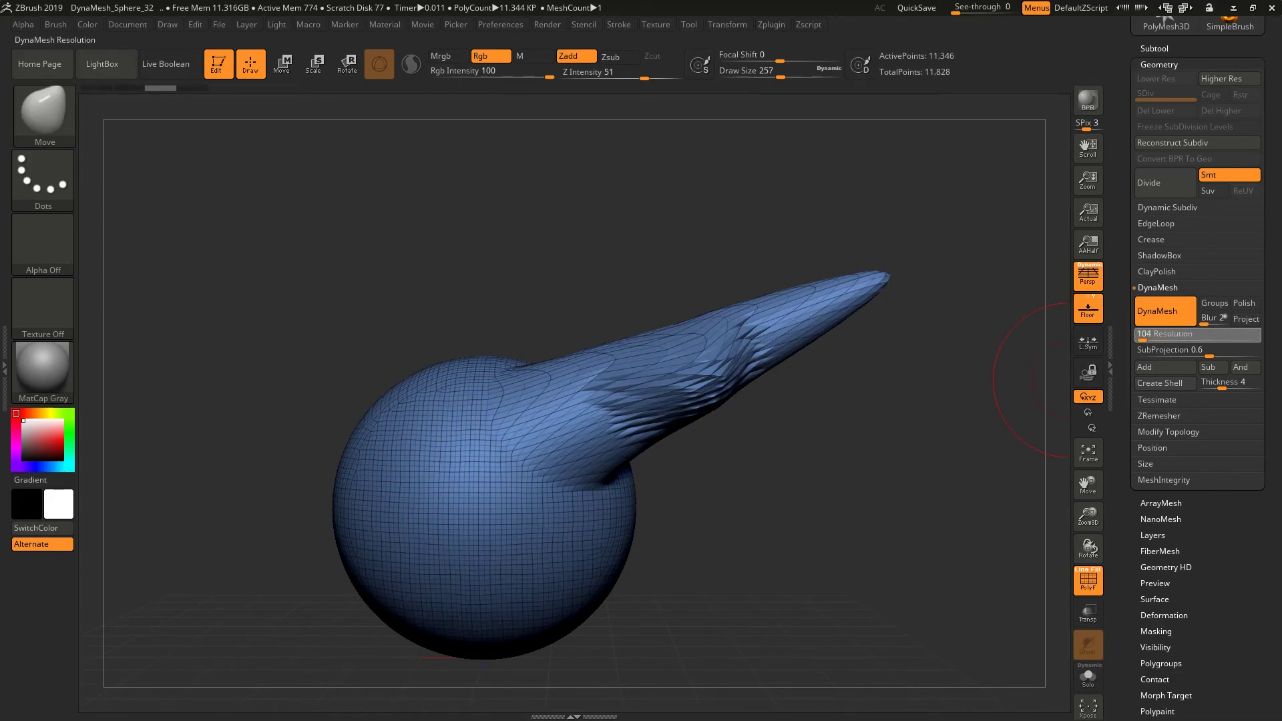
{"action": "left_click", "coordinate": [1165, 312]}
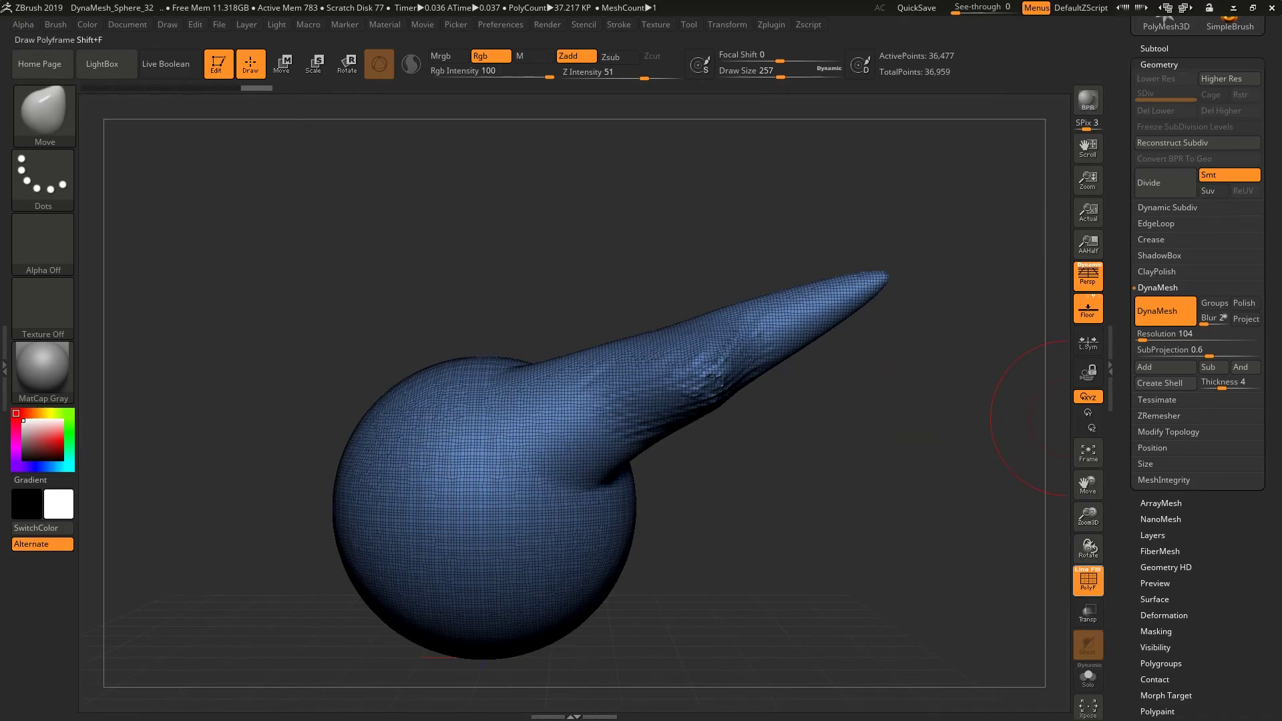
{"action": "left_click", "coordinate": [1088, 579]}
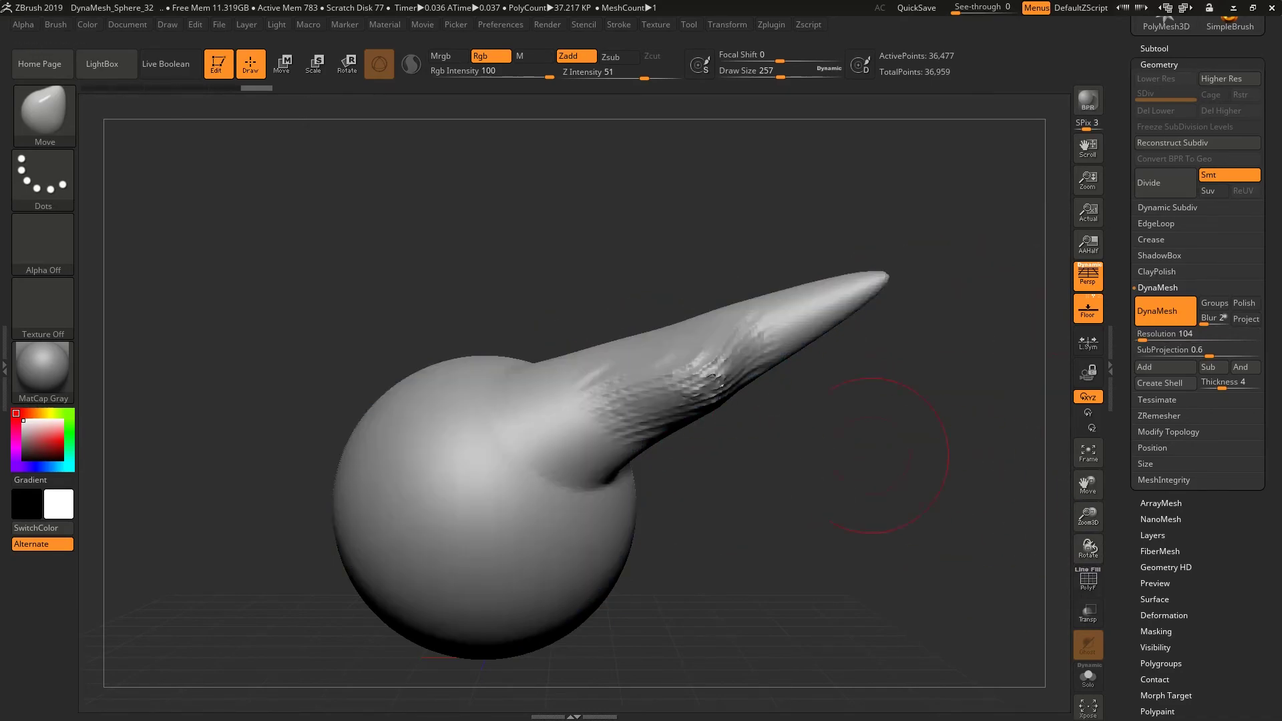
{"action": "key", "text": "shift"}
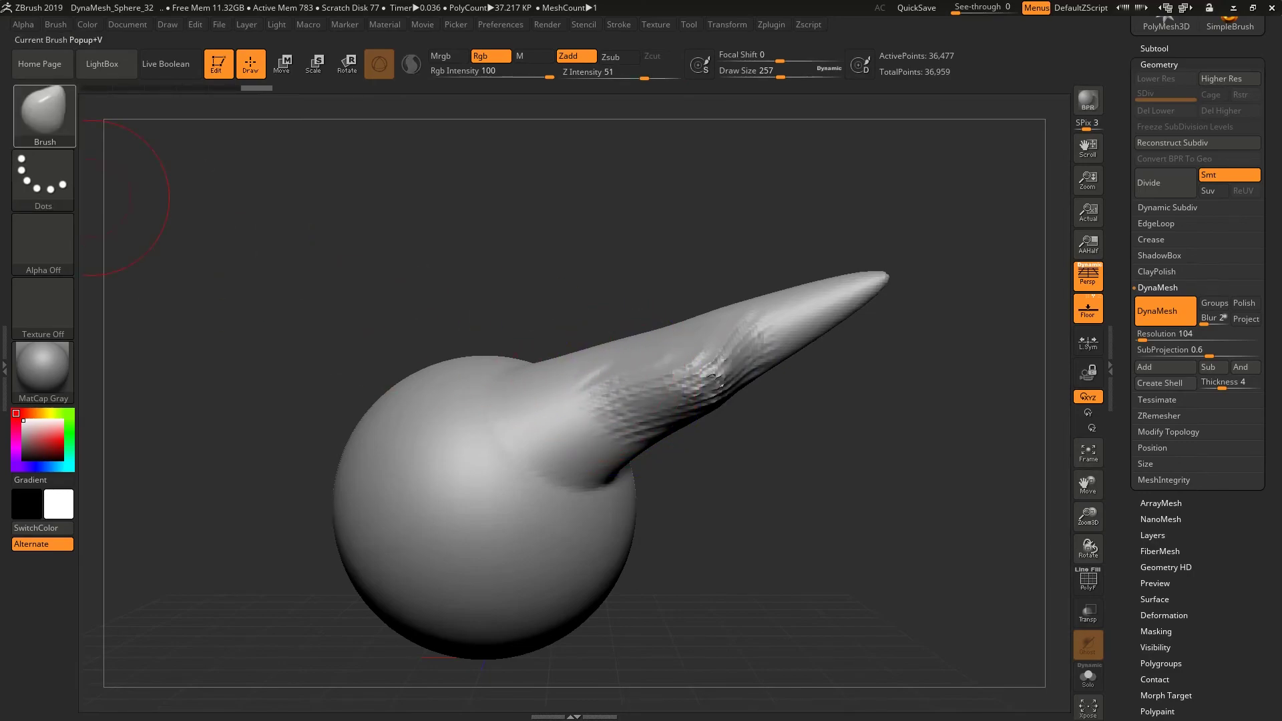
Step: Smooth out the rough patch on the horn
{"action": "key", "text": "b"}
{"action": "key", "text": "Escape"}
{"action": "left_click_drag", "start_coordinate": [788, 301], "coordinate": [734, 354], "text": "shift"}
{"action": "mouse_move", "coordinate": [614, 348]}
{"action": "left_mouse_down", "text": "shift"}
{"action": "mouse_move", "coordinate": [694, 380]}
{"action": "mouse_move", "coordinate": [818, 337]}
{"action": "left_mouse_up", "text": "shift"}
Step: Select ClayBuildup, reorient the view, and expand the ZRemesher settings
{"action": "key", "text": "b"}
{"action": "key", "text": "c"}
{"action": "key", "text": "b"}
{"action": "mouse_move", "coordinate": [868, 501]}
{"action": "left_mouse_down"}
{"action": "mouse_move", "coordinate": [968, 508]}
{"action": "mouse_move", "coordinate": [834, 467]}
{"action": "mouse_move", "coordinate": [793, 424]}
{"action": "left_mouse_up"}
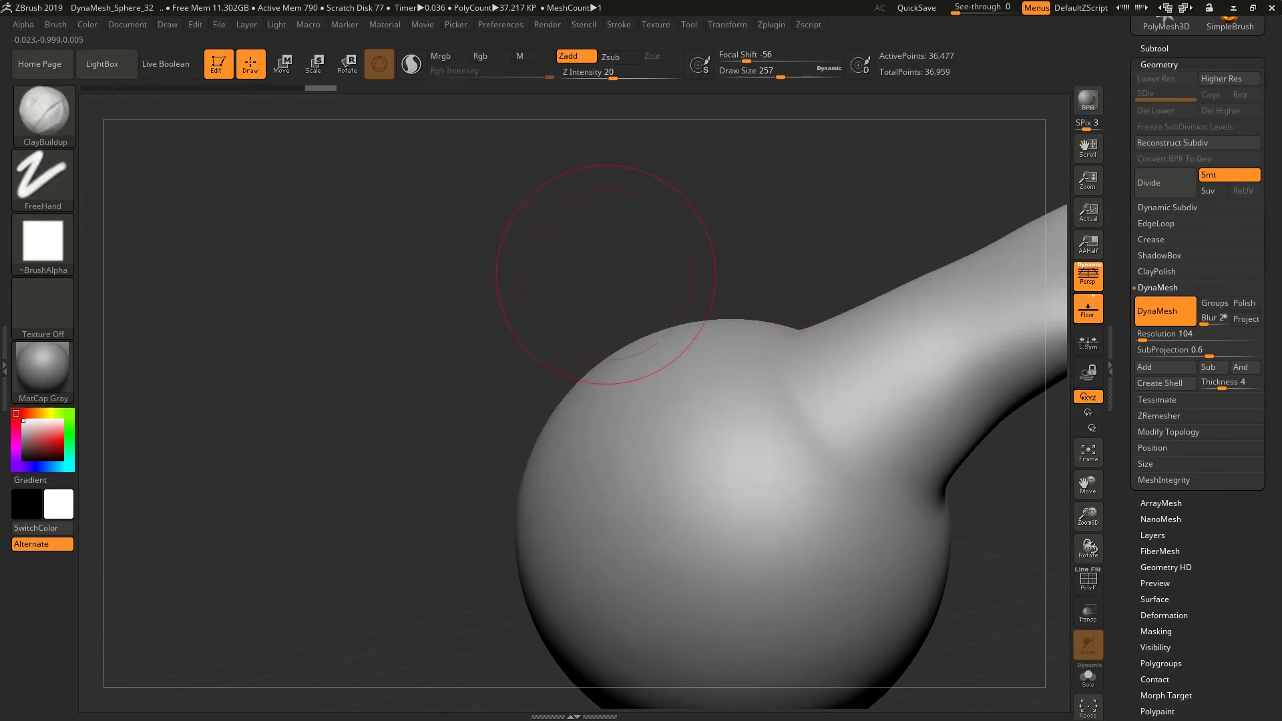
{"action": "mouse_move", "coordinate": [605, 273]}
{"action": "left_mouse_down"}
{"action": "mouse_move", "coordinate": [788, 343]}
{"action": "mouse_move", "coordinate": [734, 400]}
{"action": "mouse_move", "coordinate": [668, 434]}
{"action": "left_mouse_up"}
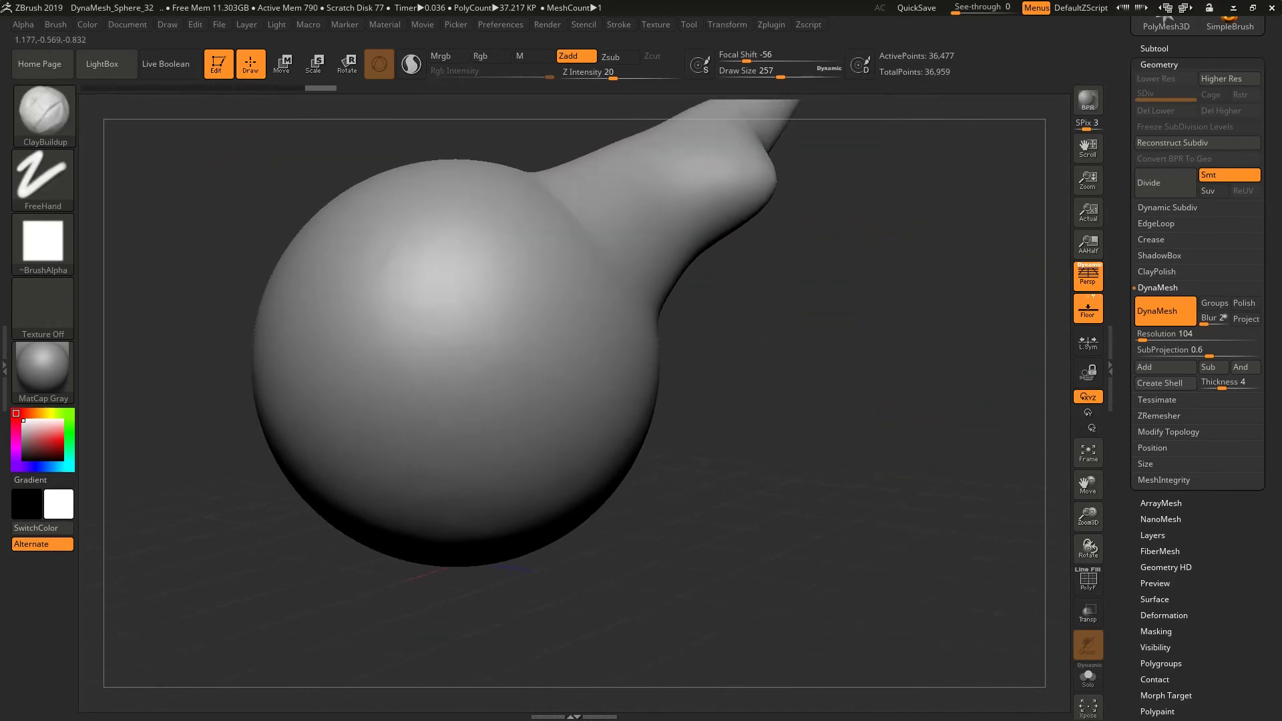
{"action": "left_click_drag", "start_coordinate": [772, 372], "coordinate": [890, 349], "text": "alt"}
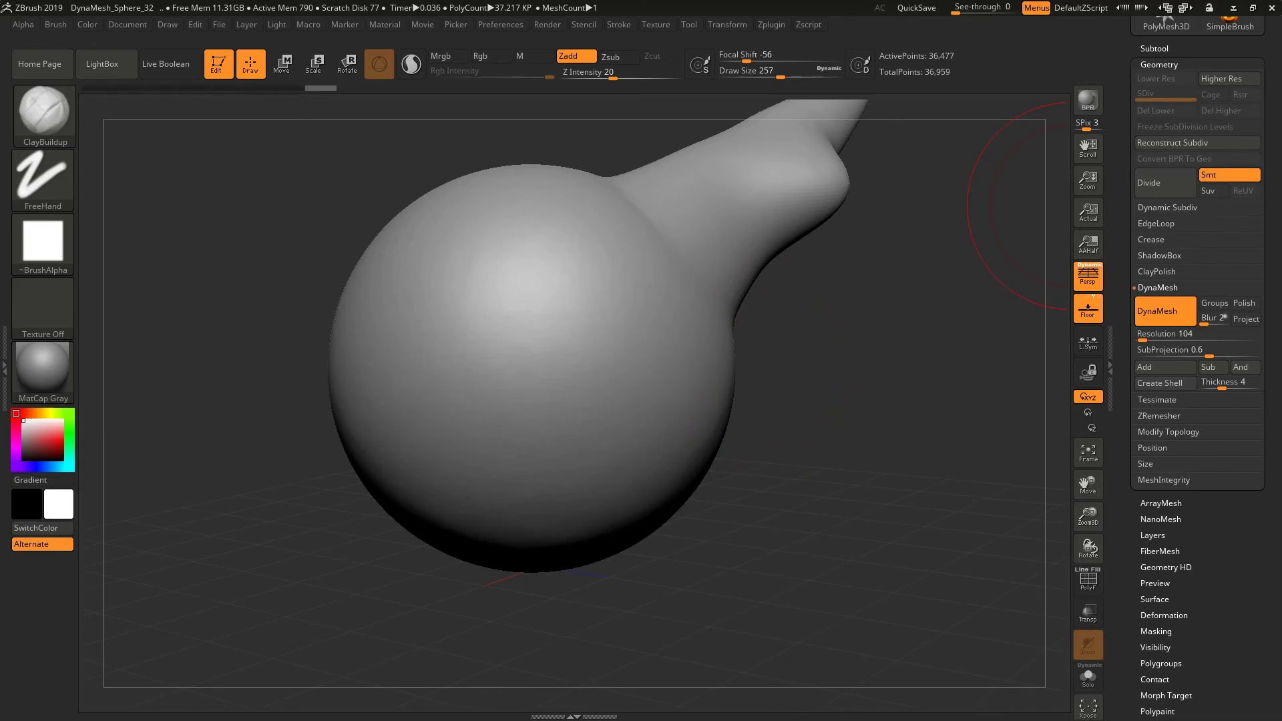
{"action": "left_click", "coordinate": [1159, 415]}
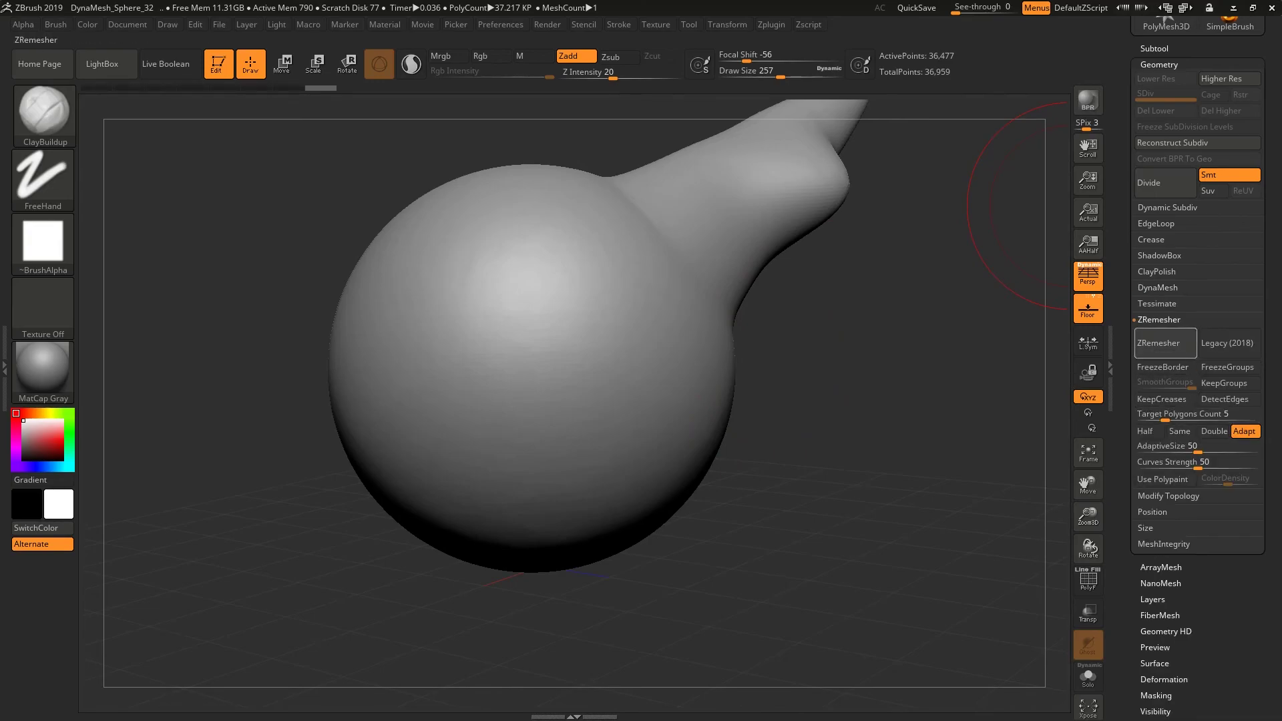
Step: Show PolyF and run ZRemesher at Target Polygons Count 5, then inspect the quad flow
{"action": "left_click", "coordinate": [1088, 580]}
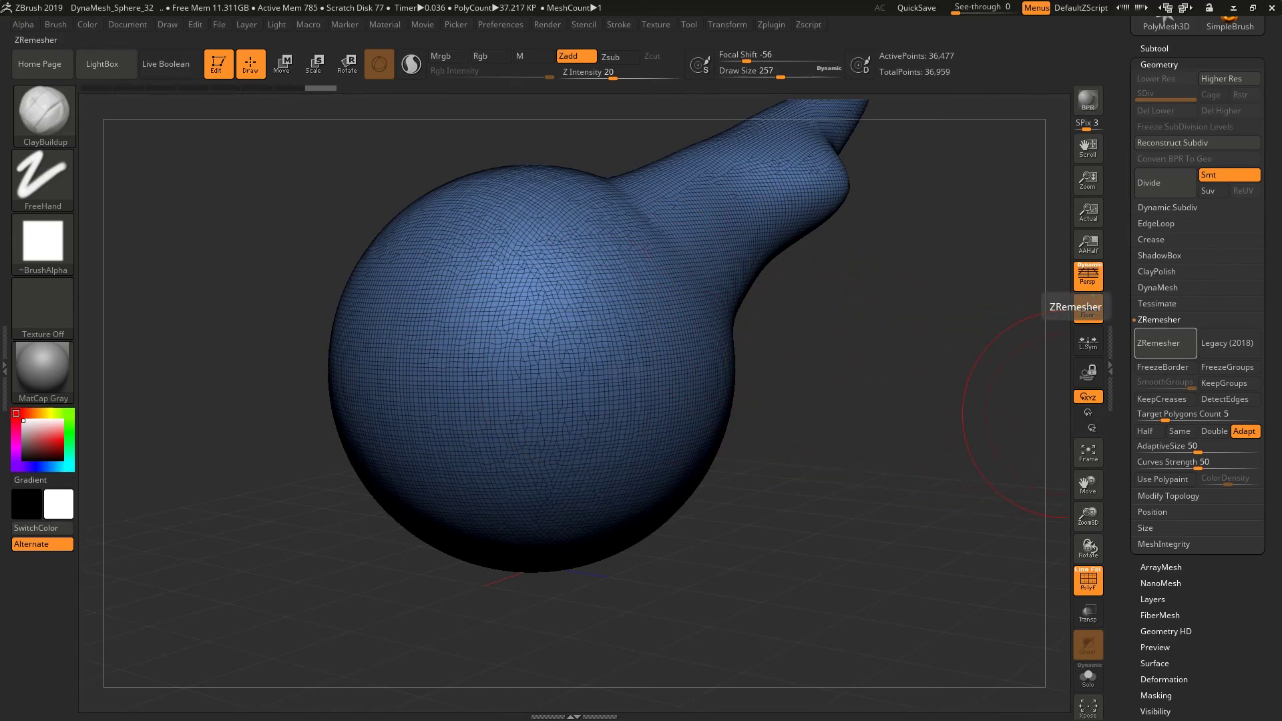
{"action": "left_click", "coordinate": [1165, 342]}
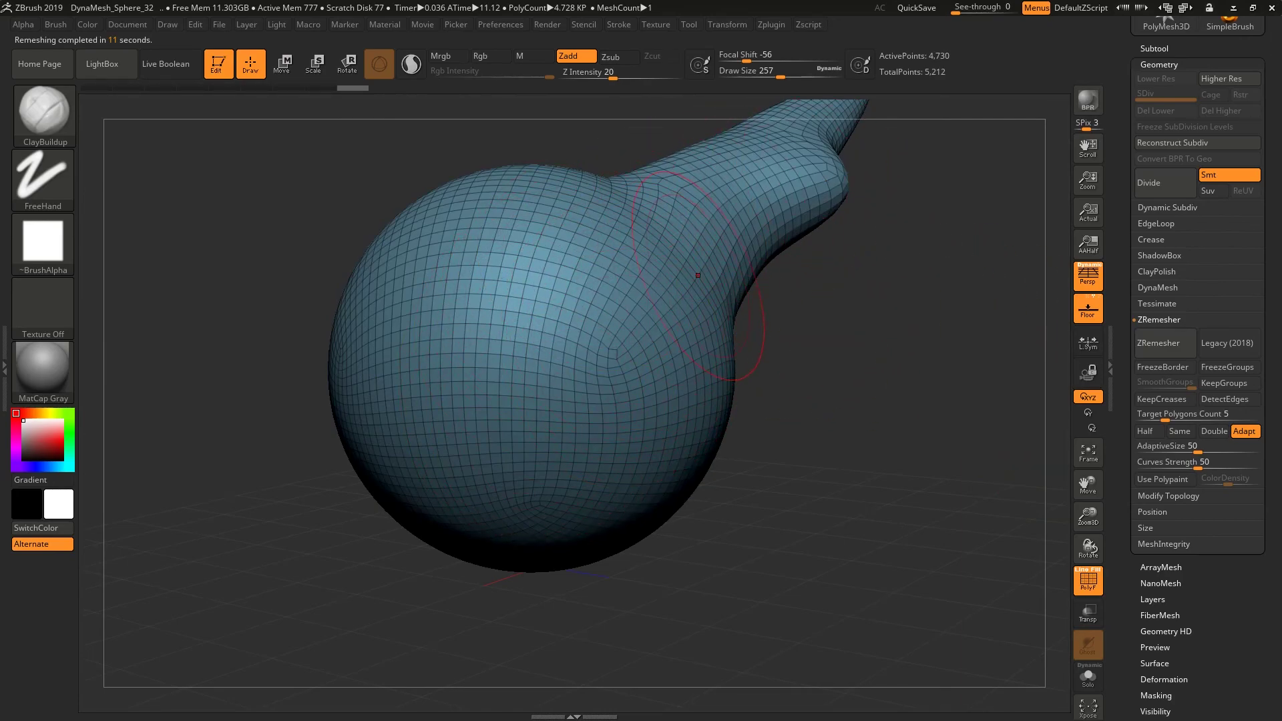
{"action": "left_click_drag", "start_coordinate": [901, 197], "coordinate": [942, 170]}
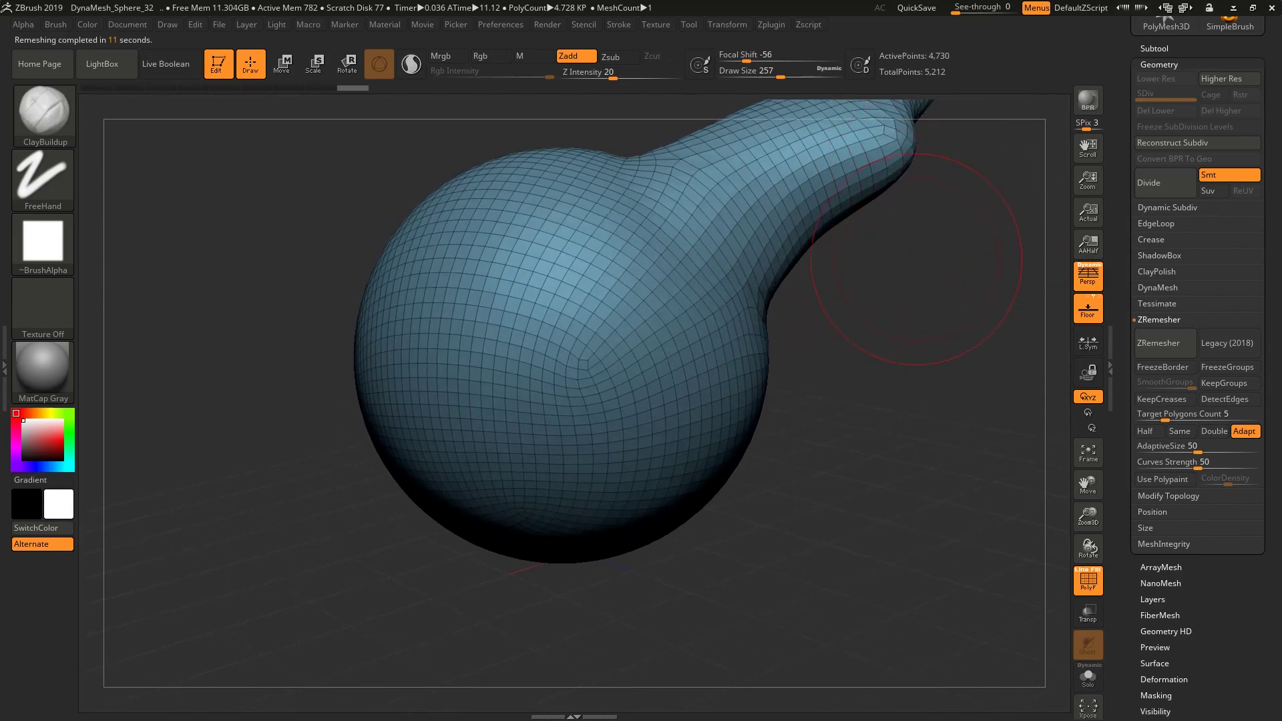
{"action": "mouse_move", "coordinate": [908, 244]}
{"action": "left_mouse_down"}
{"action": "mouse_move", "coordinate": [668, 213]}
{"action": "mouse_move", "coordinate": [758, 279]}
{"action": "left_mouse_up"}
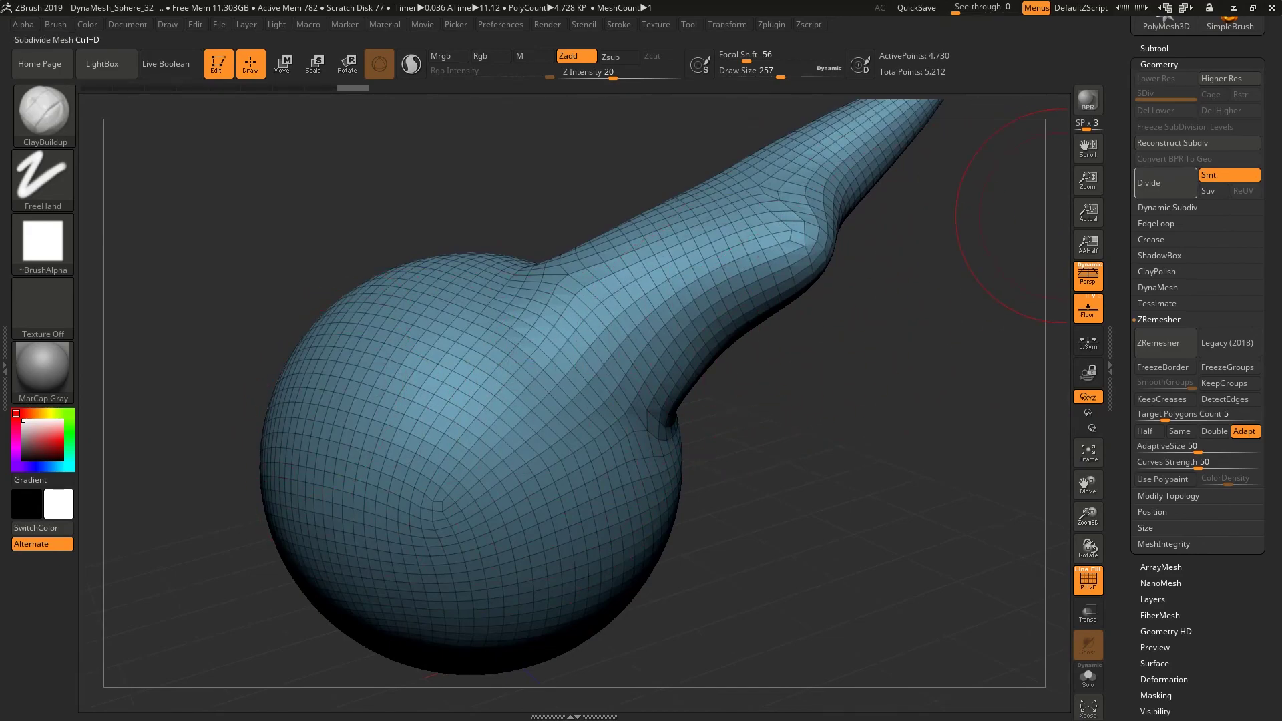
Step: Preview one Divide level, revert to the 4,730-point base mesh, and scroll to the tool thumbnails
{"action": "left_click", "coordinate": [1166, 183]}
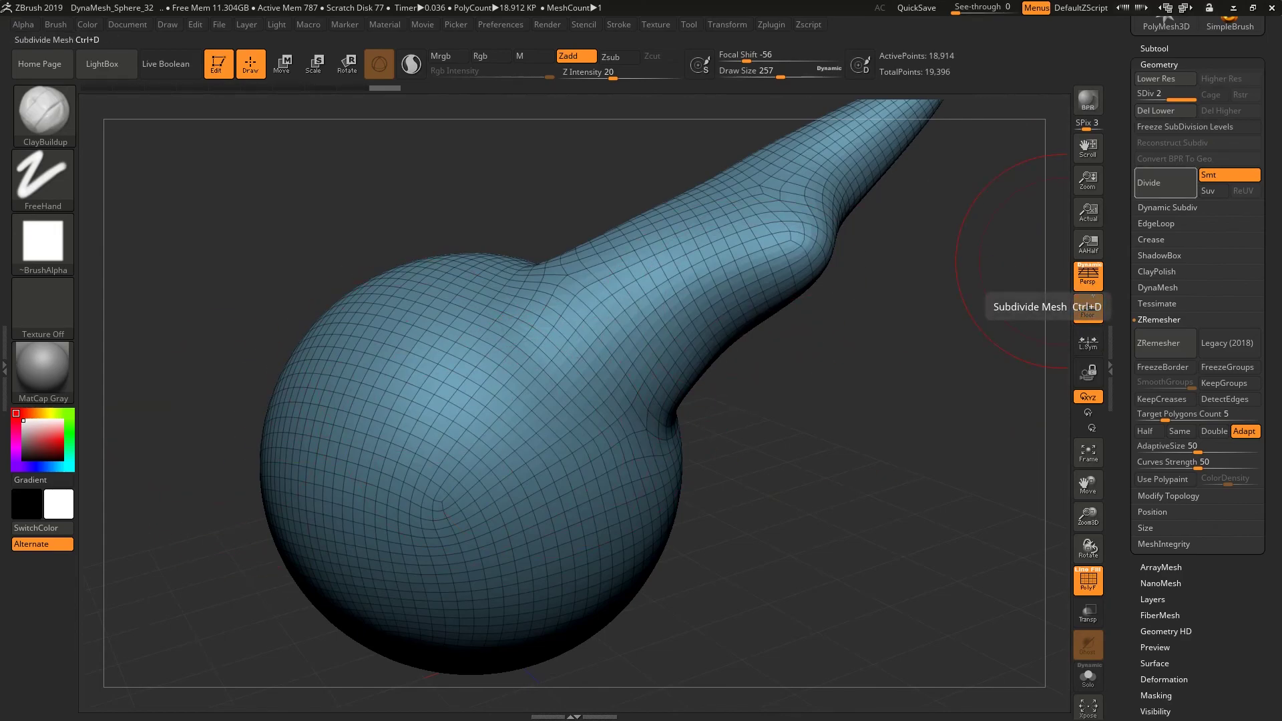
{"action": "key", "text": "shift+d"}
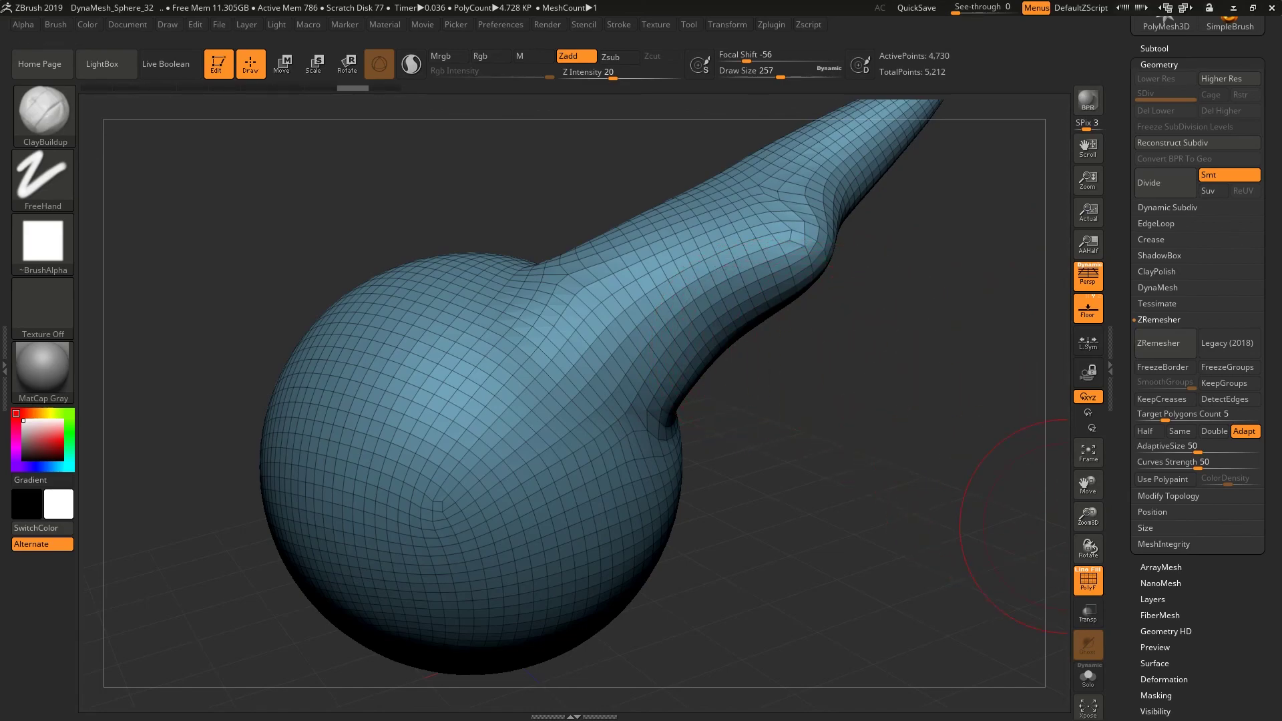
{"action": "scroll", "coordinate": [1198, 367], "scroll_direction": "up", "scroll_amount": 5}
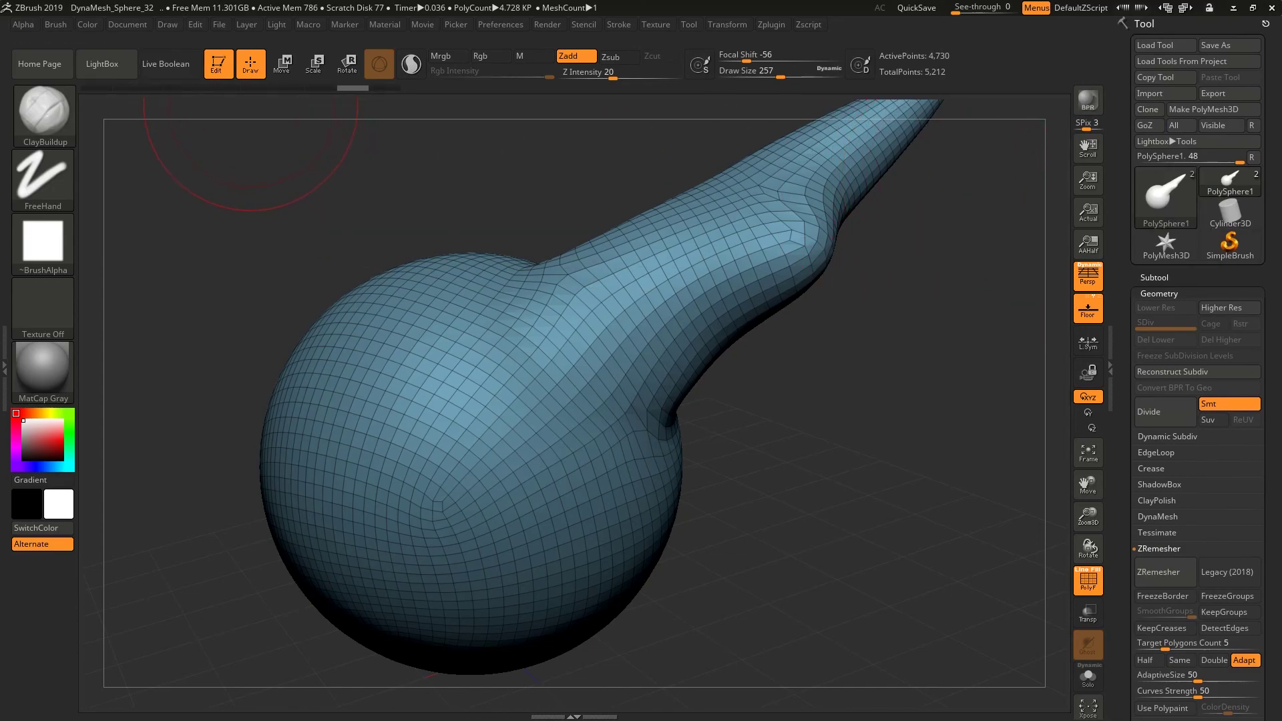
Step: Browse the File and Document menus and expand the Subtool list with PolySphere1 and PolySphere
{"action": "left_click", "coordinate": [219, 24]}
{"action": "left_click", "coordinate": [128, 25]}
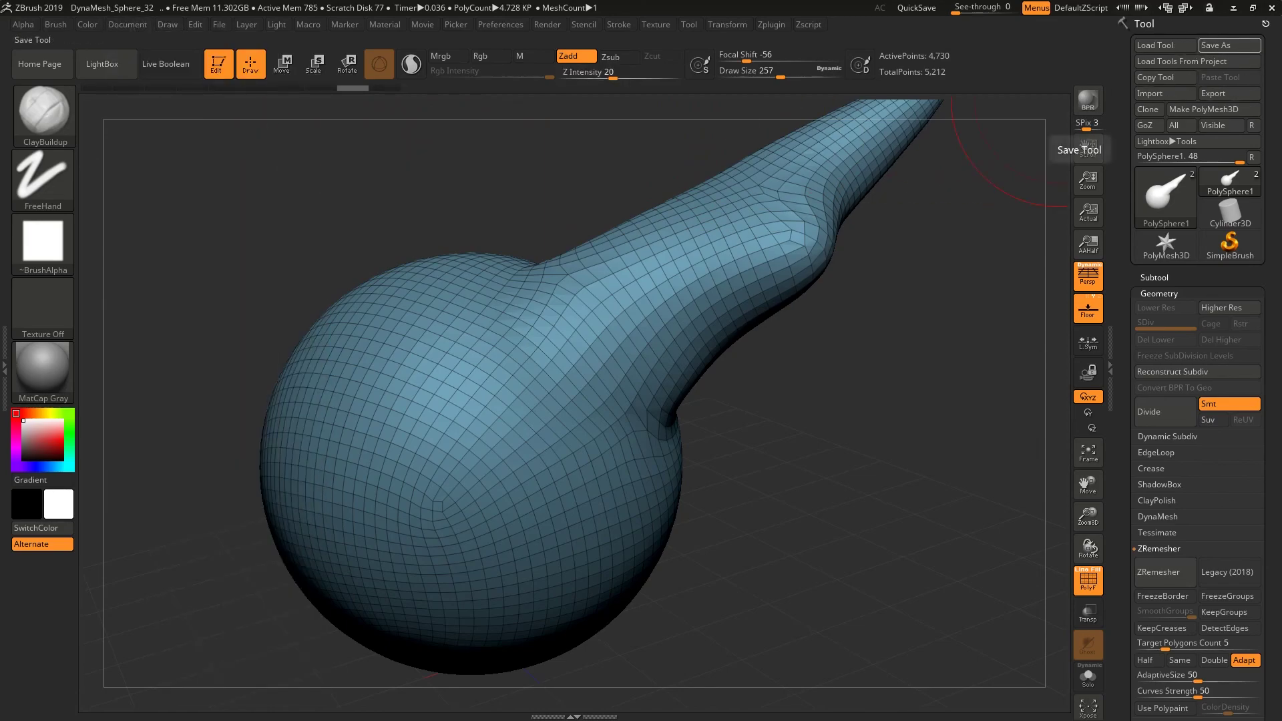
{"action": "left_click", "coordinate": [1154, 277]}
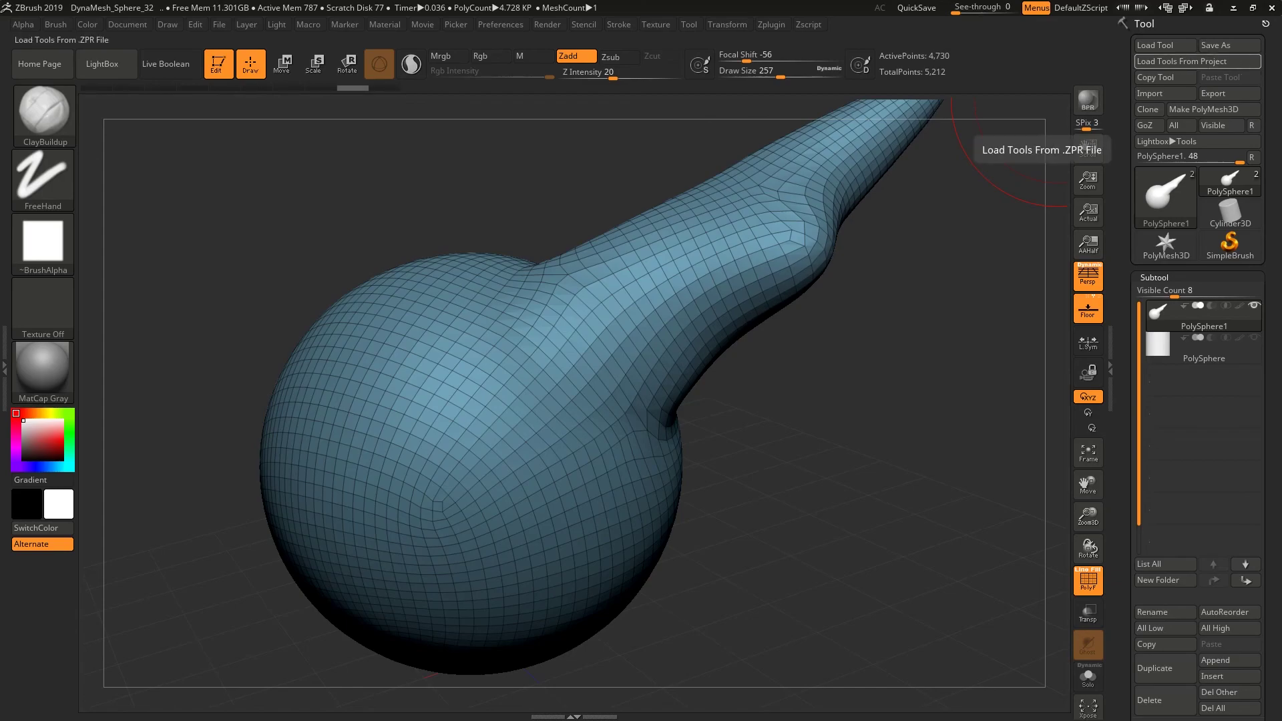
{"action": "left_click", "coordinate": [219, 25]}
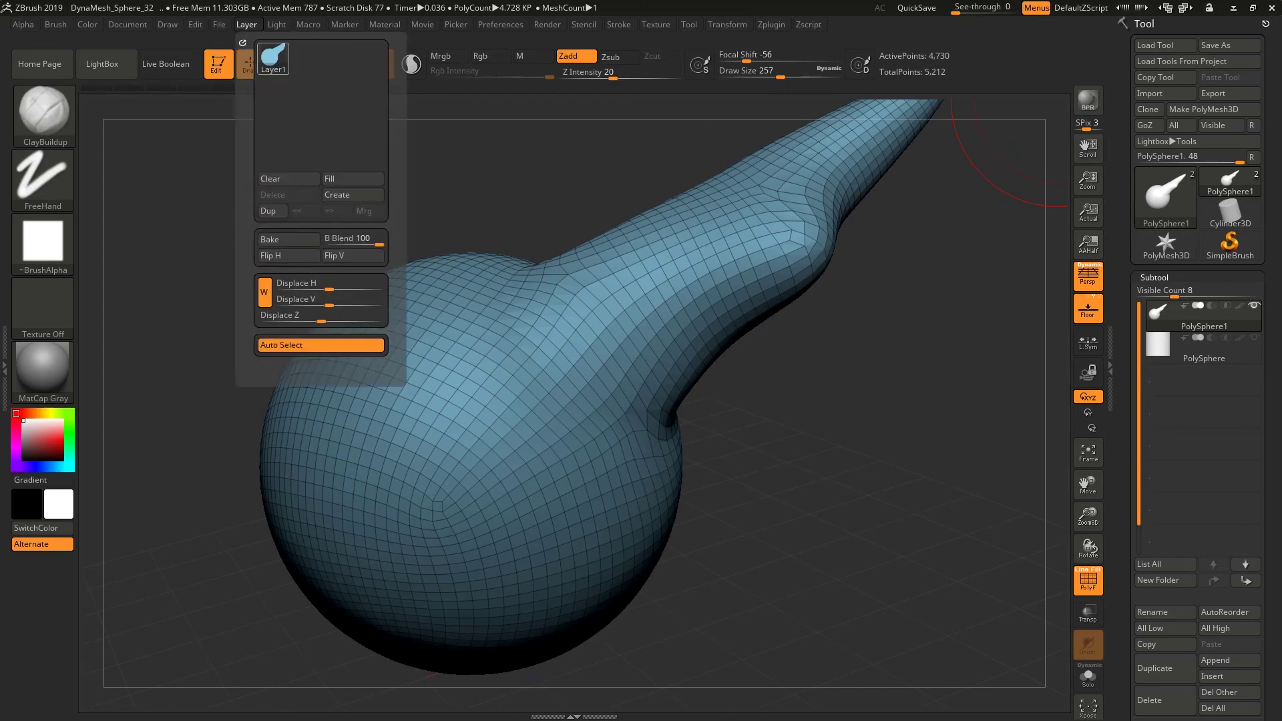